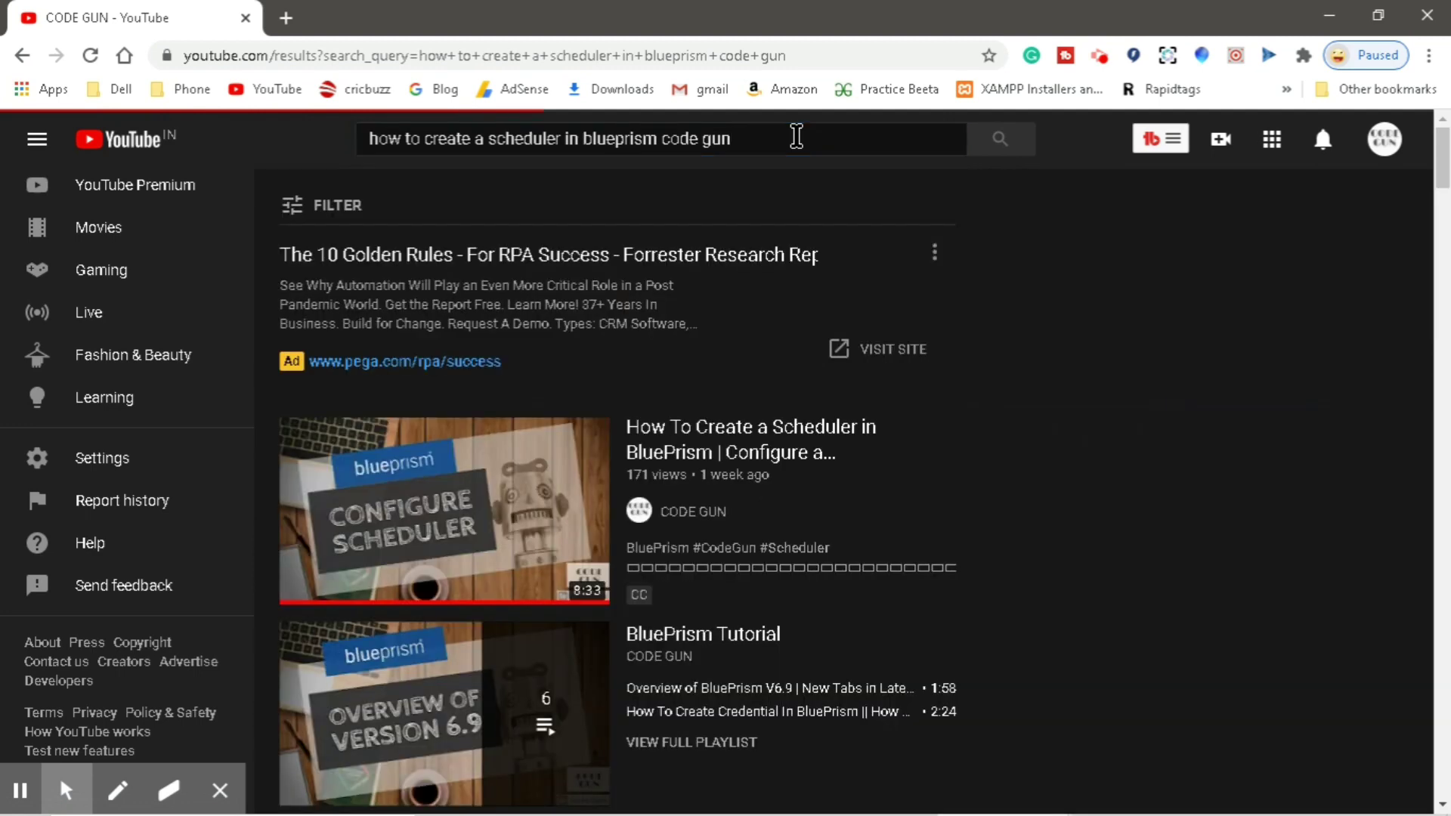
# Open the Code Gun video on creating and configuring a scheduler in BluePrism from the search results
pyautogui.click(693, 458)
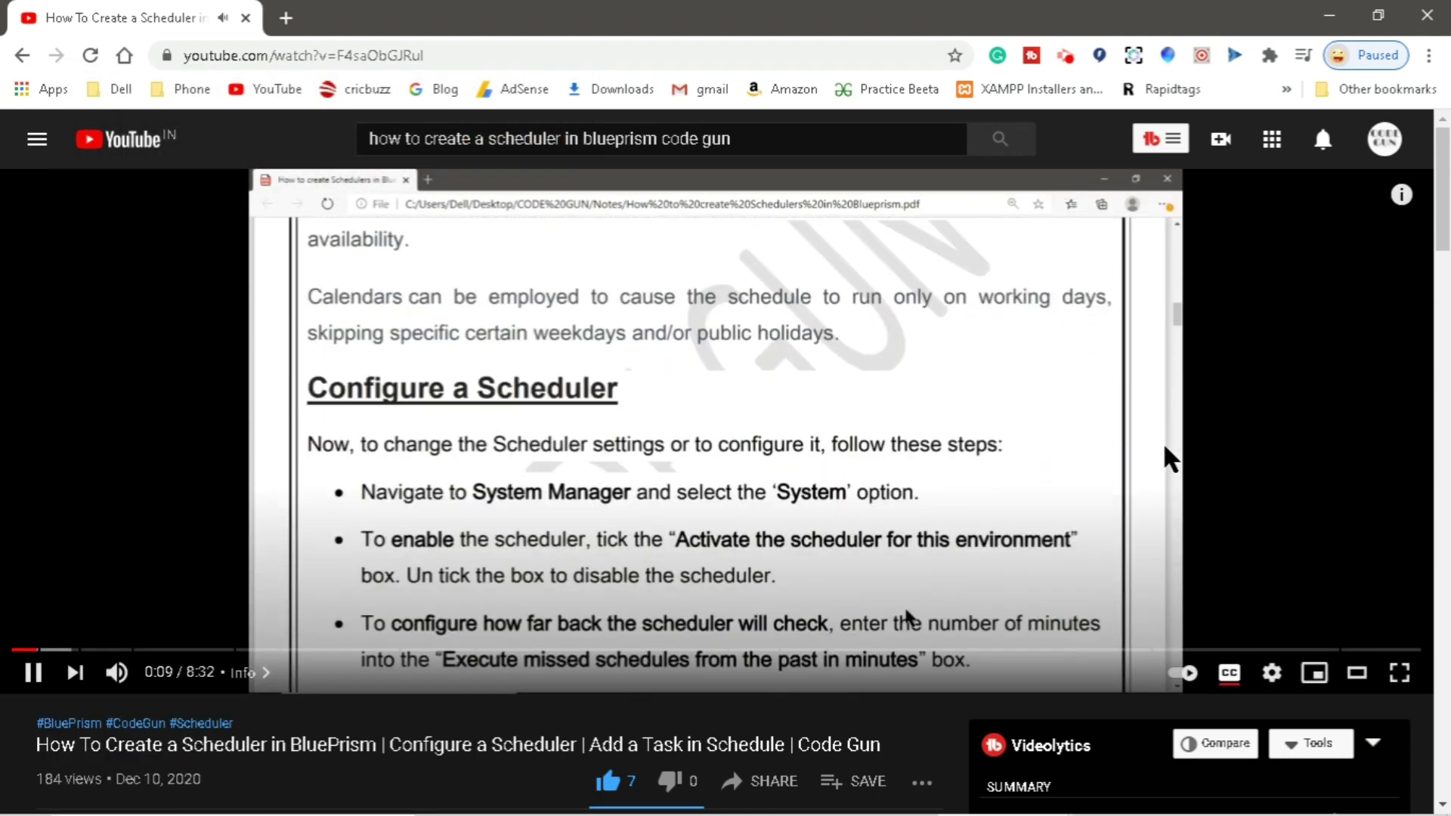
# Switch to the Blue Prism calendars PDF in Edge and highlight the scheduler queries heading and the query about running daily except Wednesdays
pyautogui.click(930, 796)
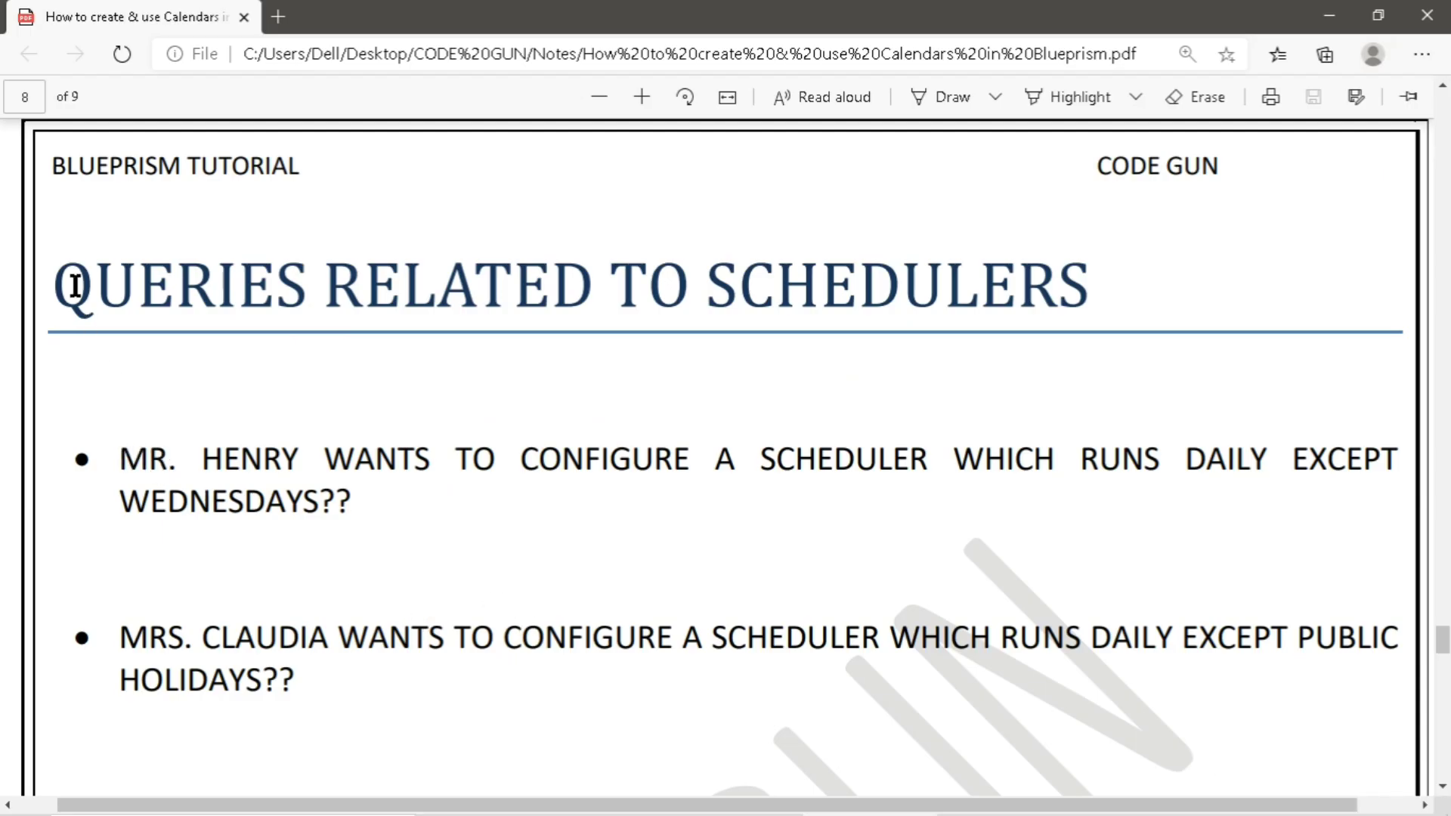
pyautogui.moveTo(65, 286); pyautogui.dragTo(1072, 289)
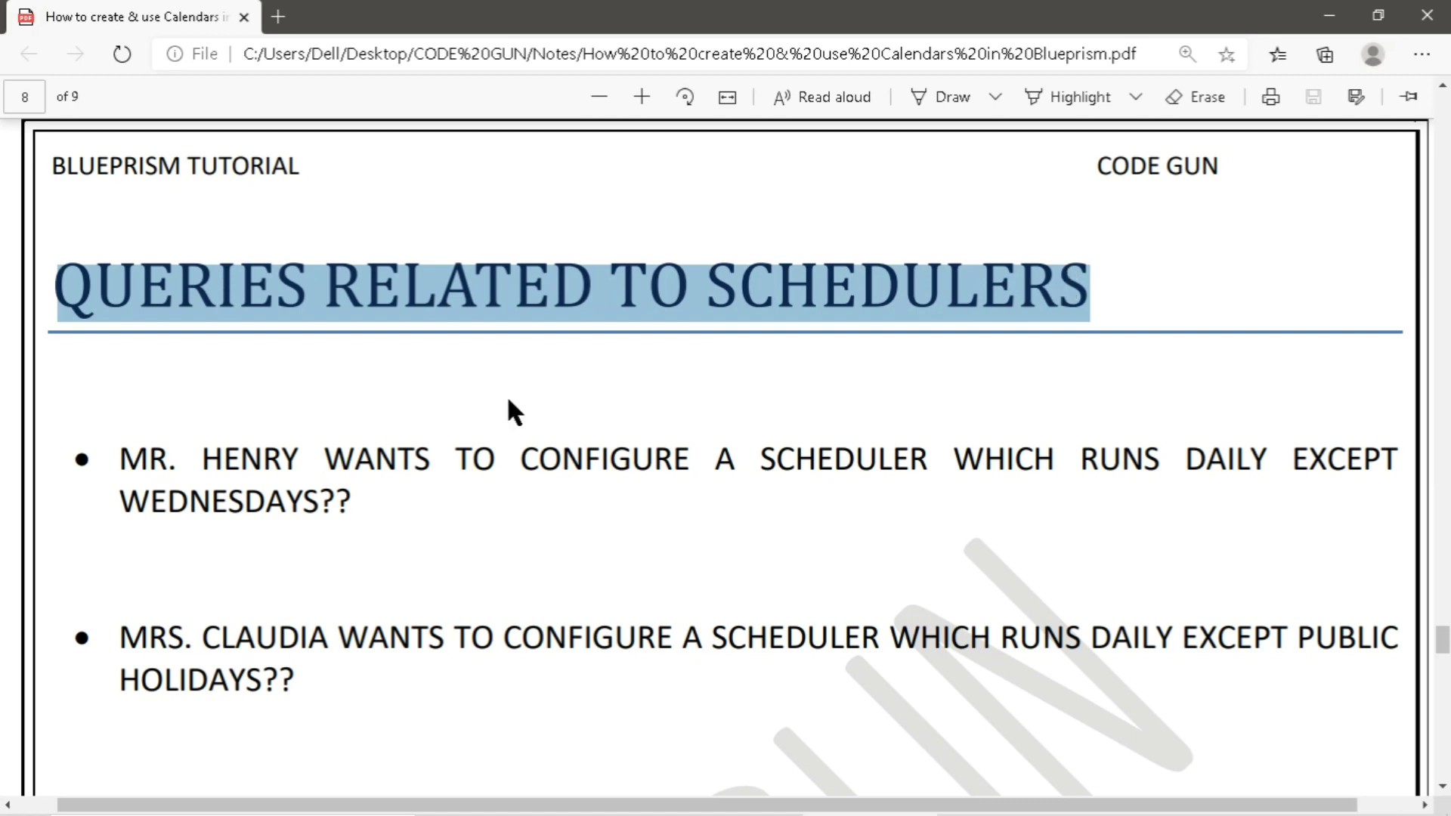
pyautogui.moveTo(128, 460); pyautogui.dragTo(359, 501)
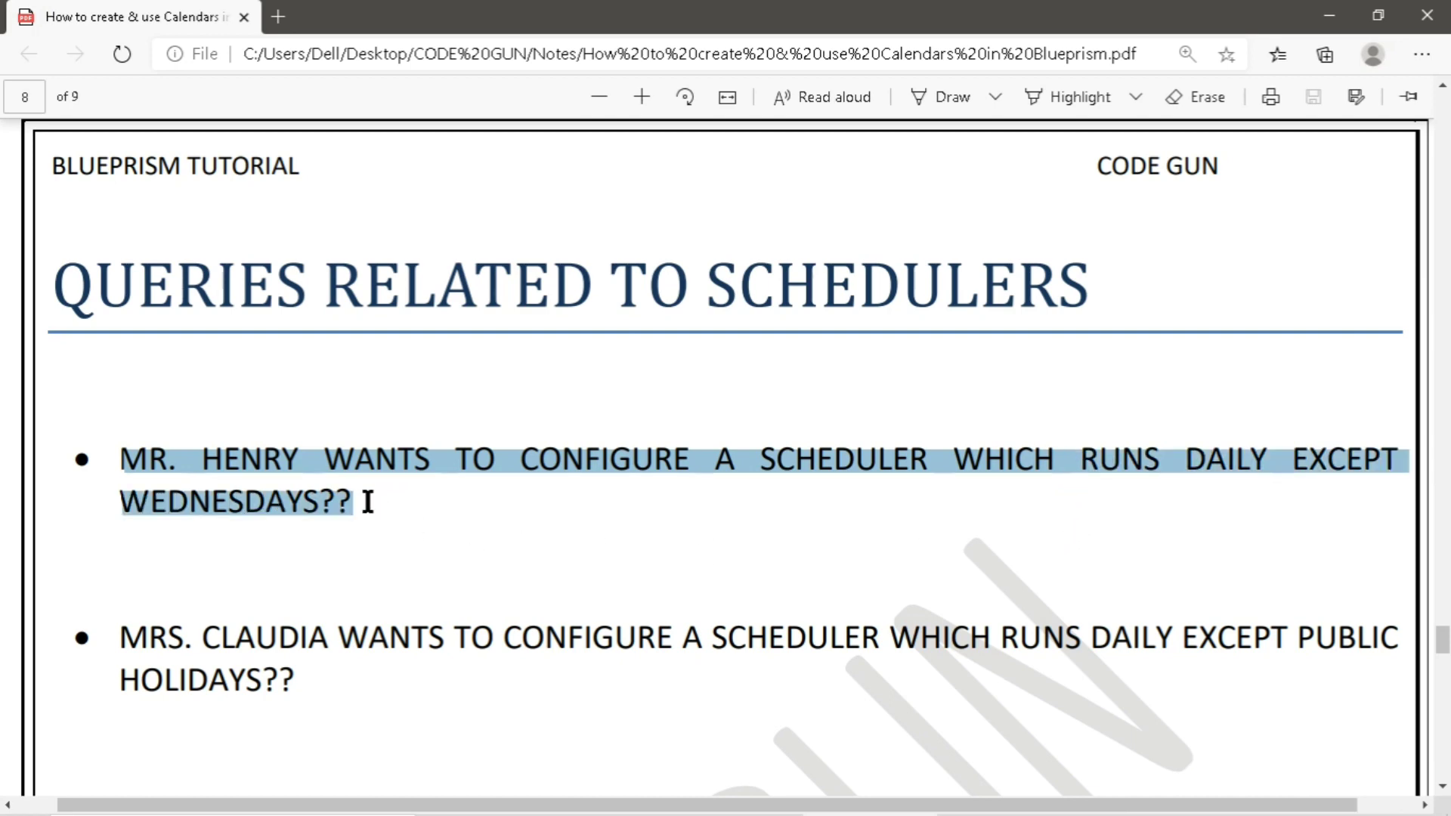
pyautogui.click(373, 516)
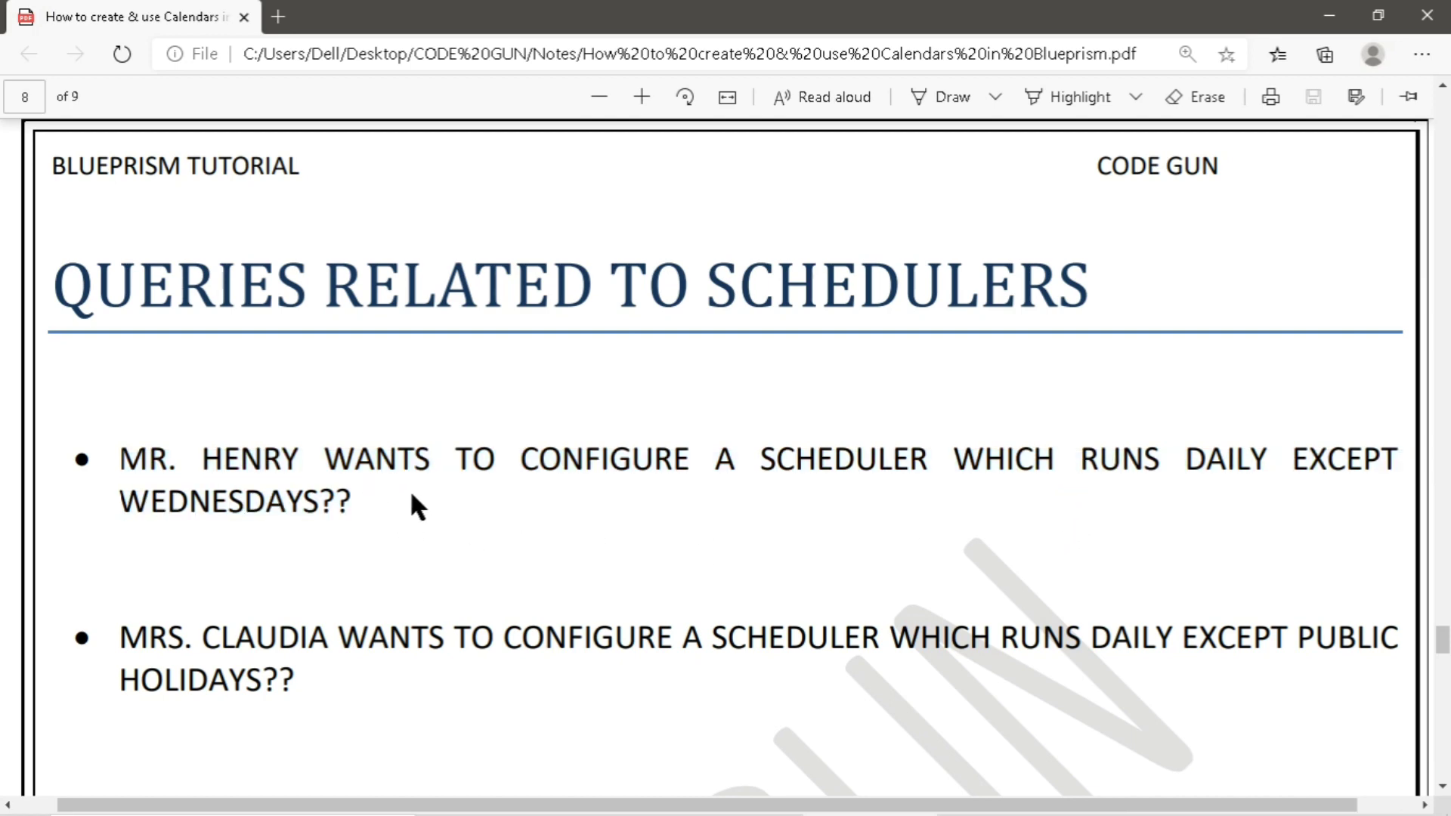
pyautogui.moveTo(110, 460); pyautogui.dragTo(361, 499)
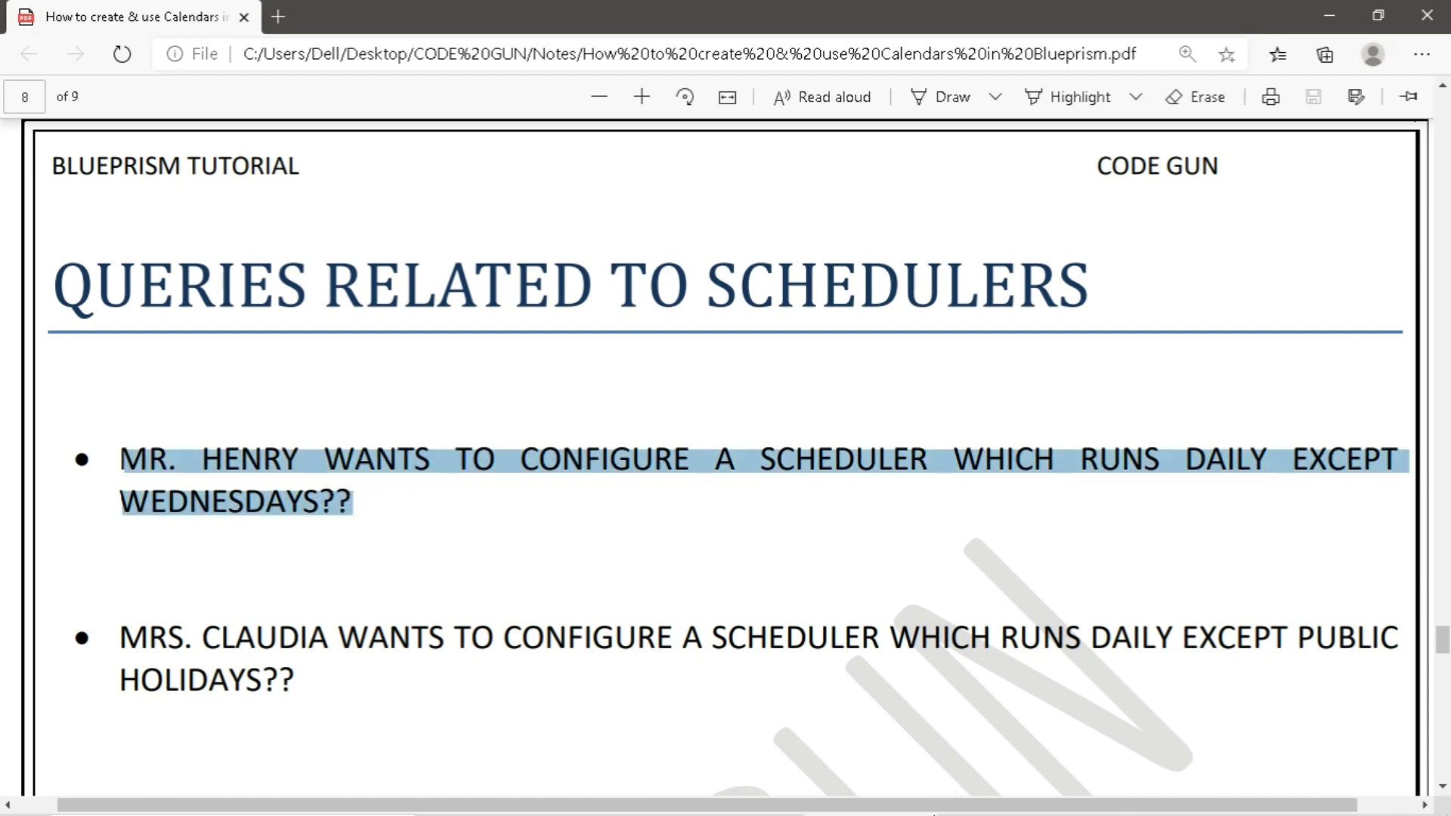
# Switch to Blue Prism and restrict FIRST Schedule in Control to days in the Working Week / No Holidays calendar
pyautogui.click(728, 793)
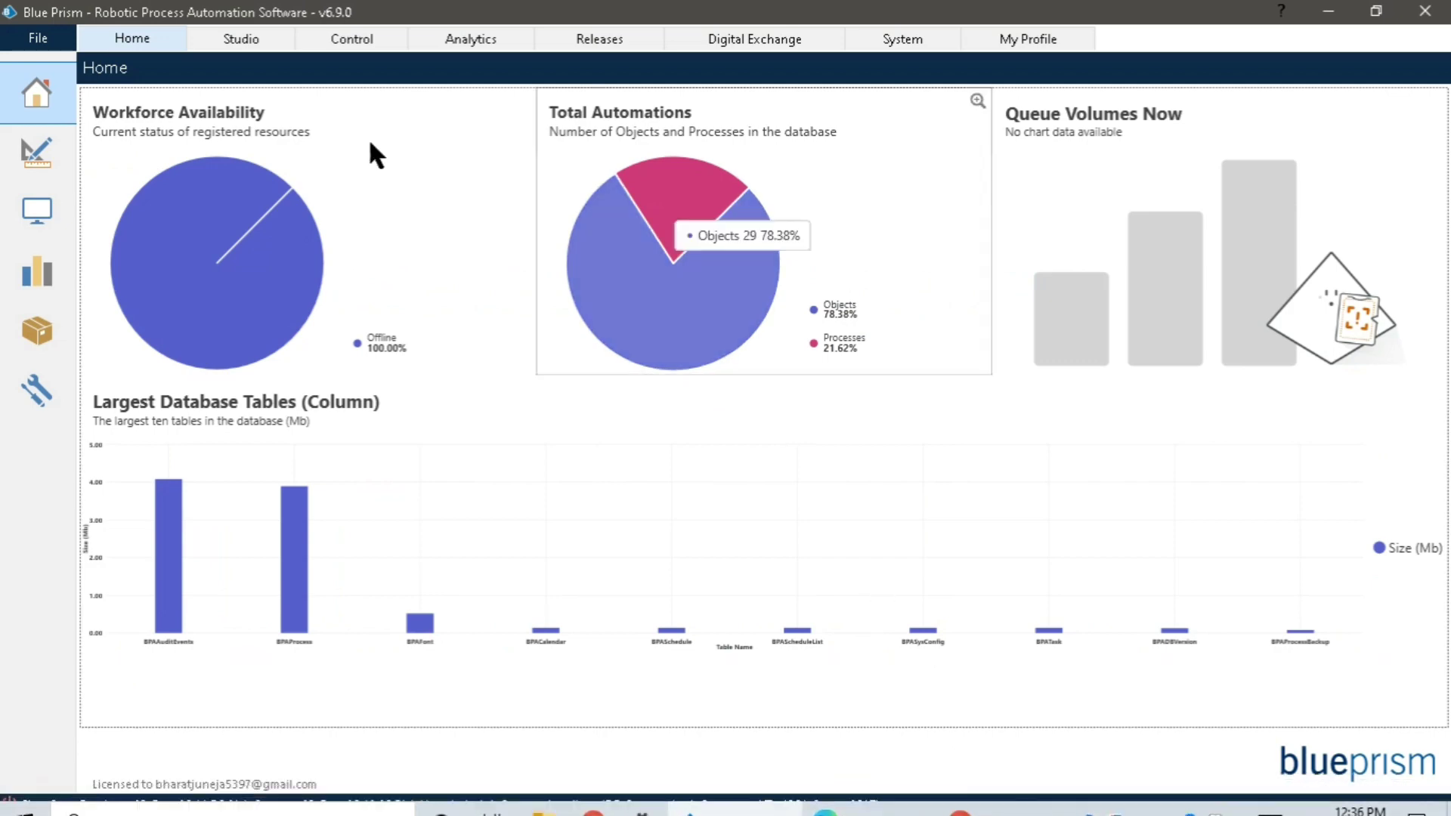
pyautogui.click(349, 39)
pyautogui.click(192, 269)
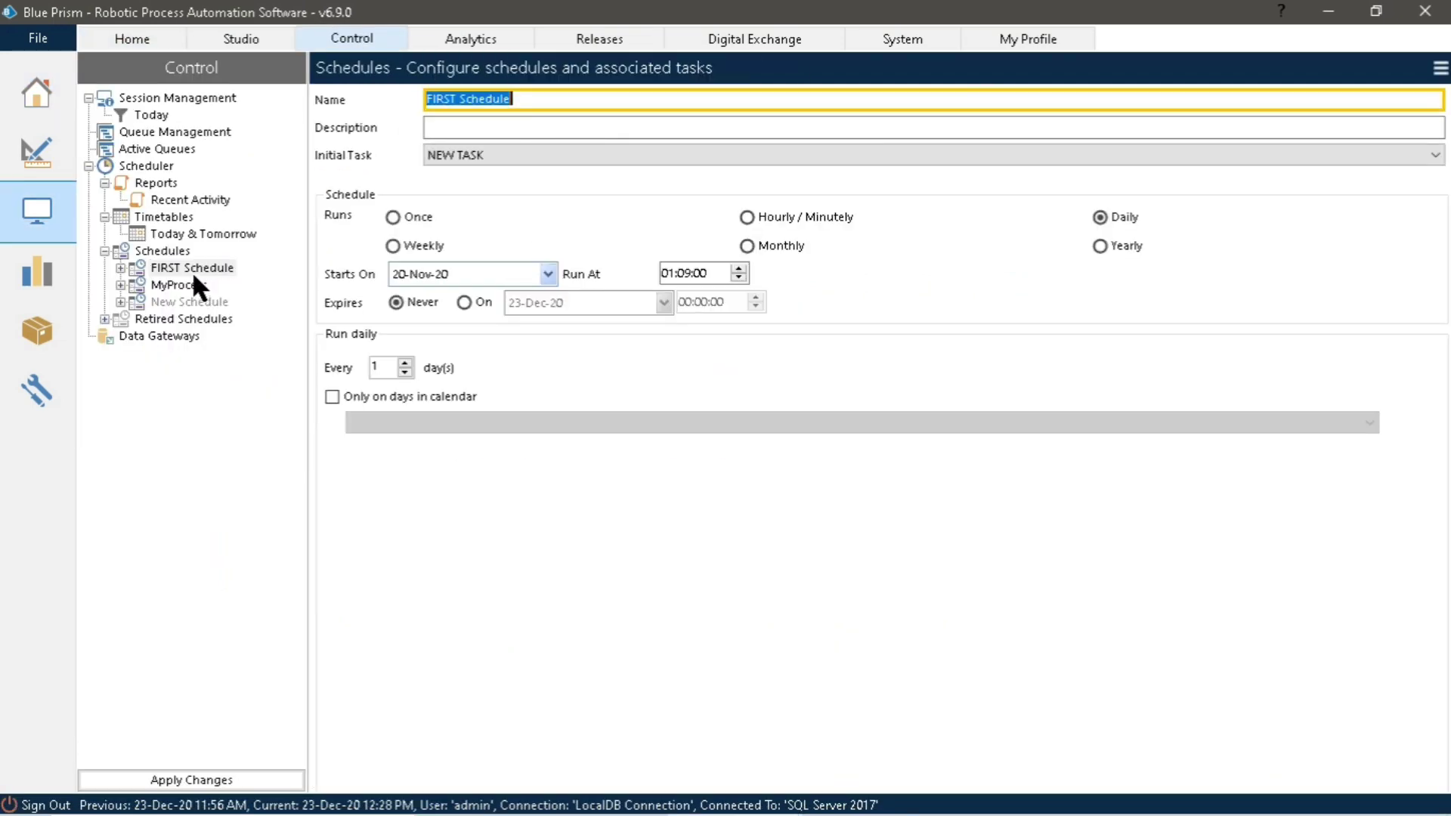
pyautogui.click(332, 396)
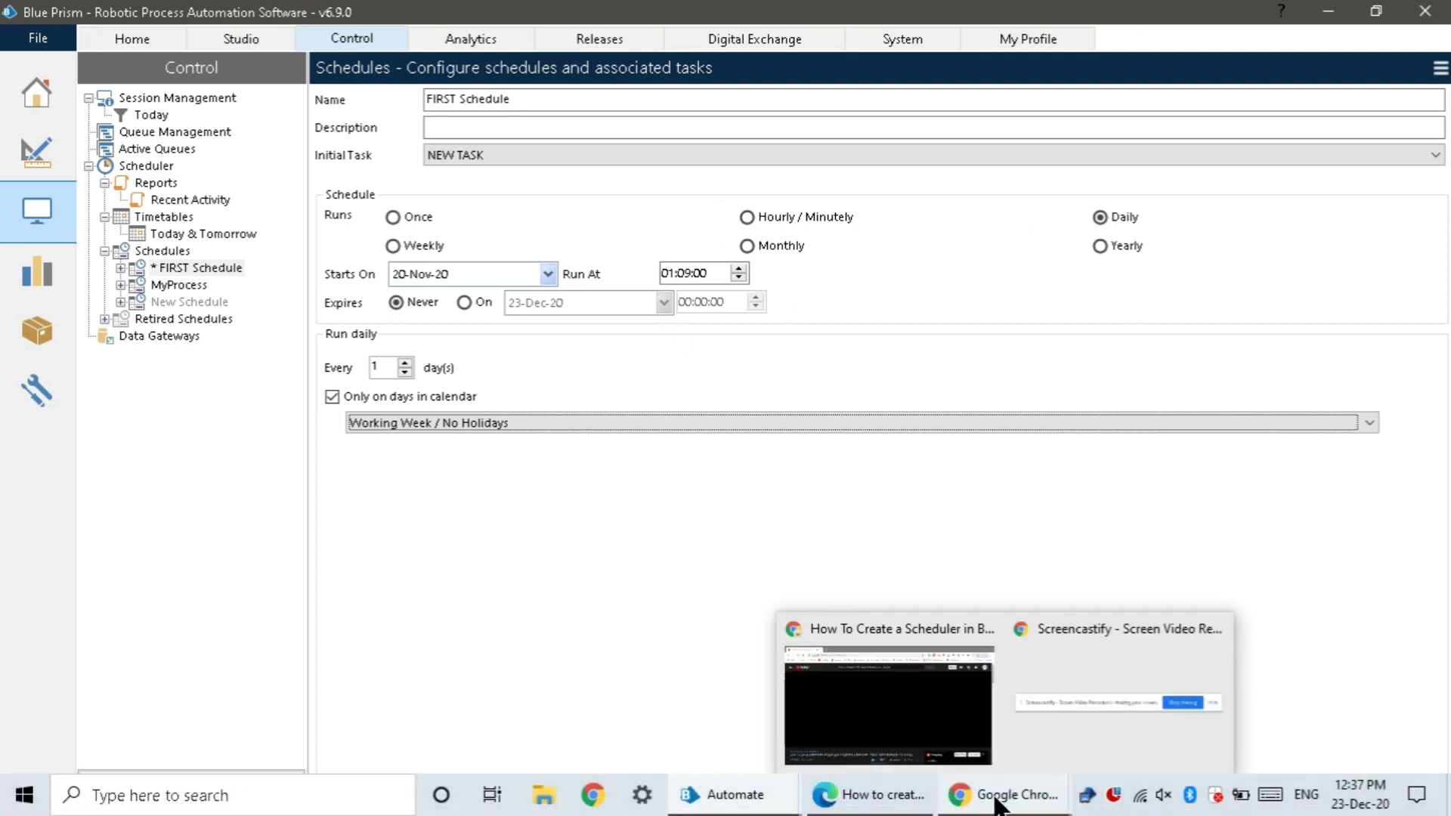
pyautogui.click(907, 803)
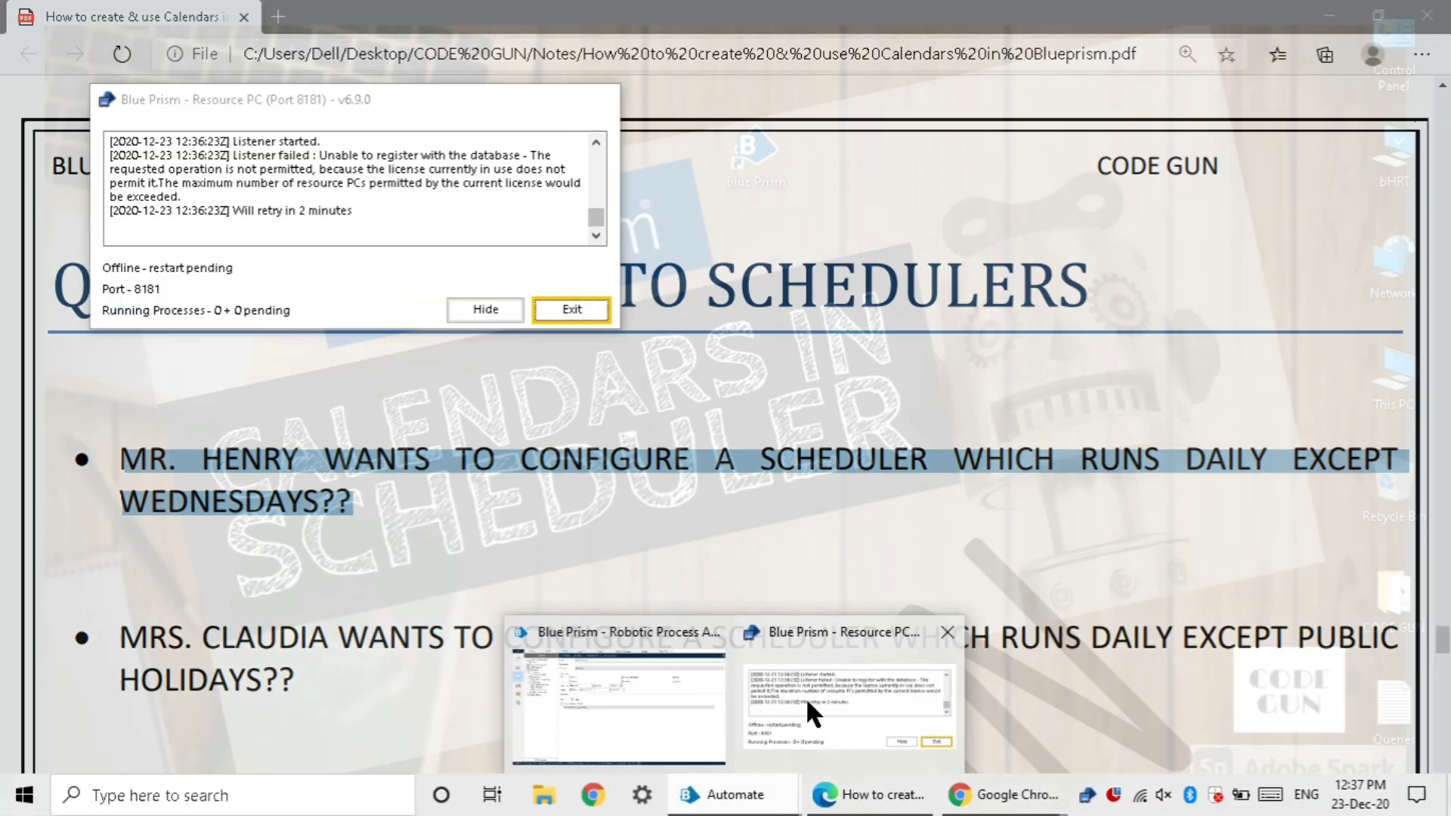
pyautogui.click(652, 684)
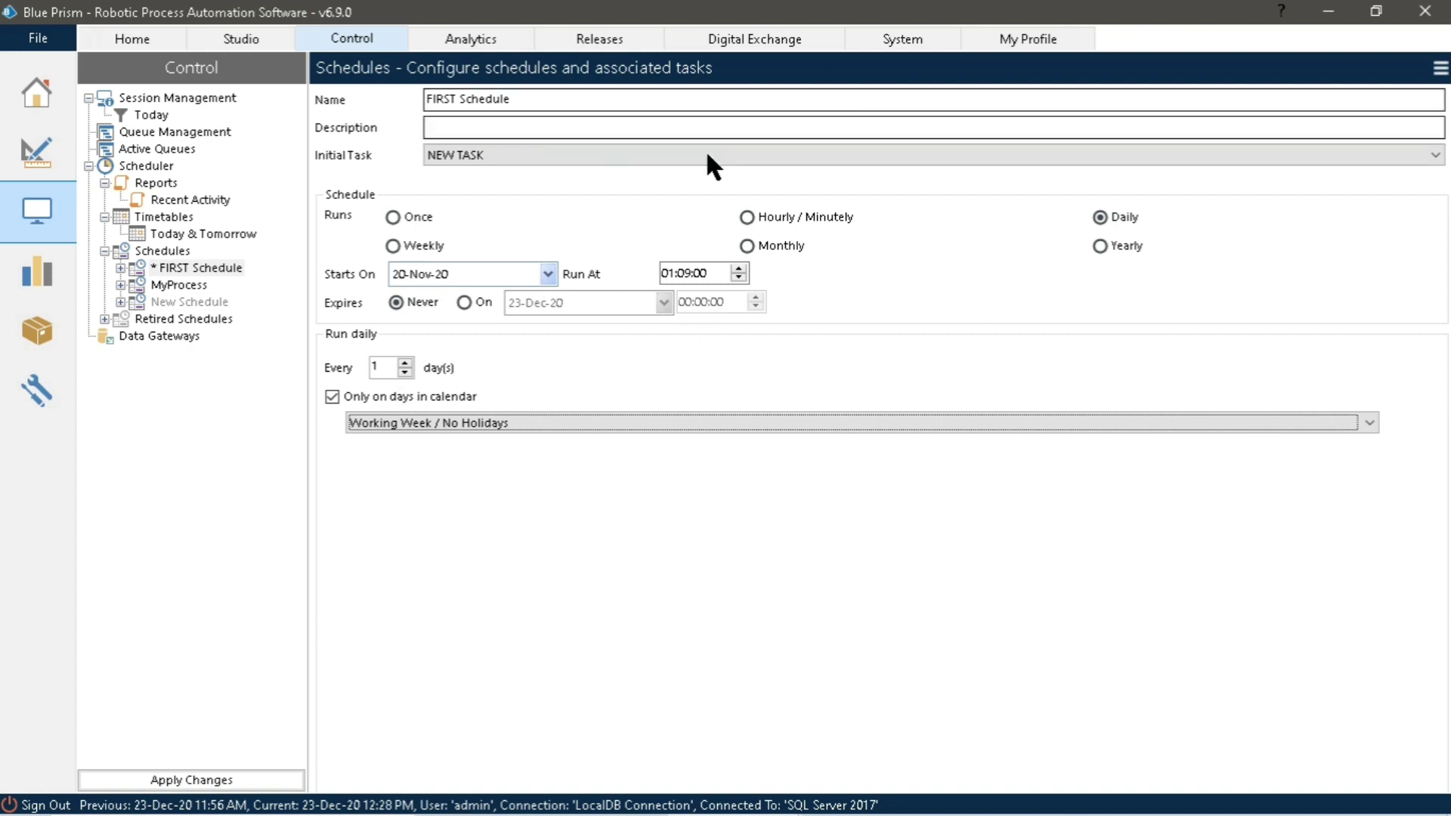
pyautogui.click(913, 794)
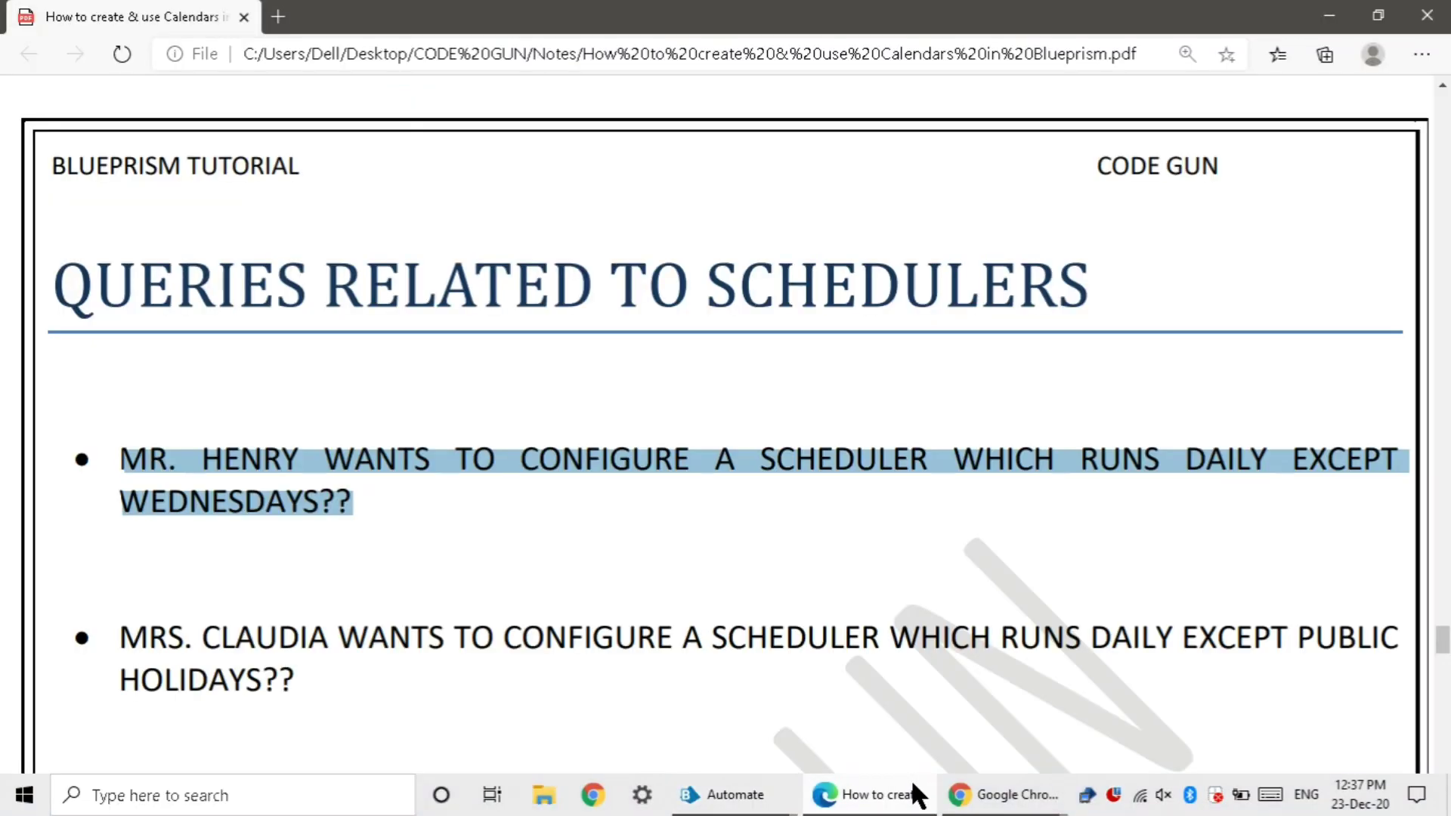
pyautogui.click(318, 683)
pyautogui.moveTo(137, 637); pyautogui.dragTo(292, 685)
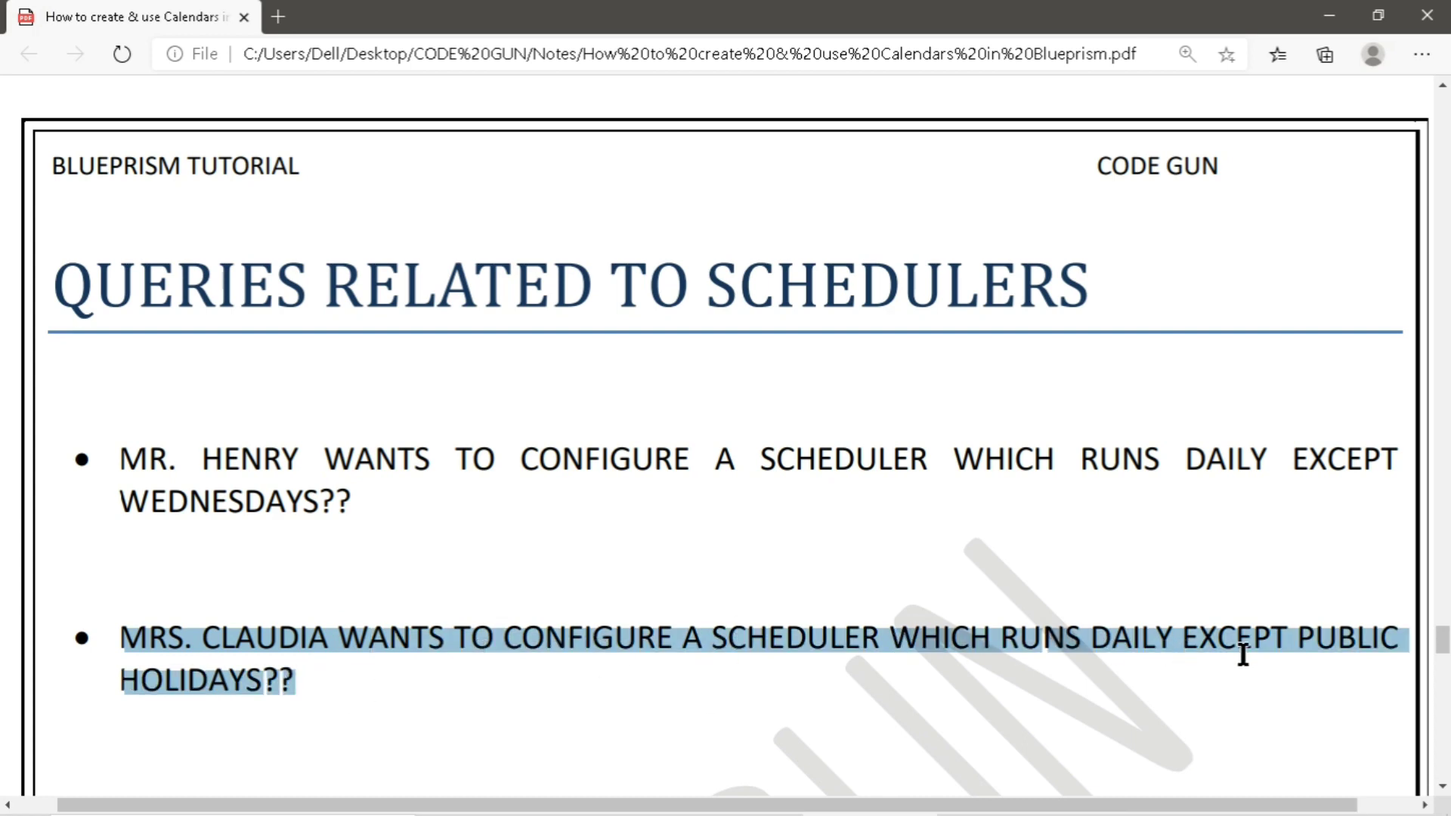
pyautogui.moveTo(783, 805)
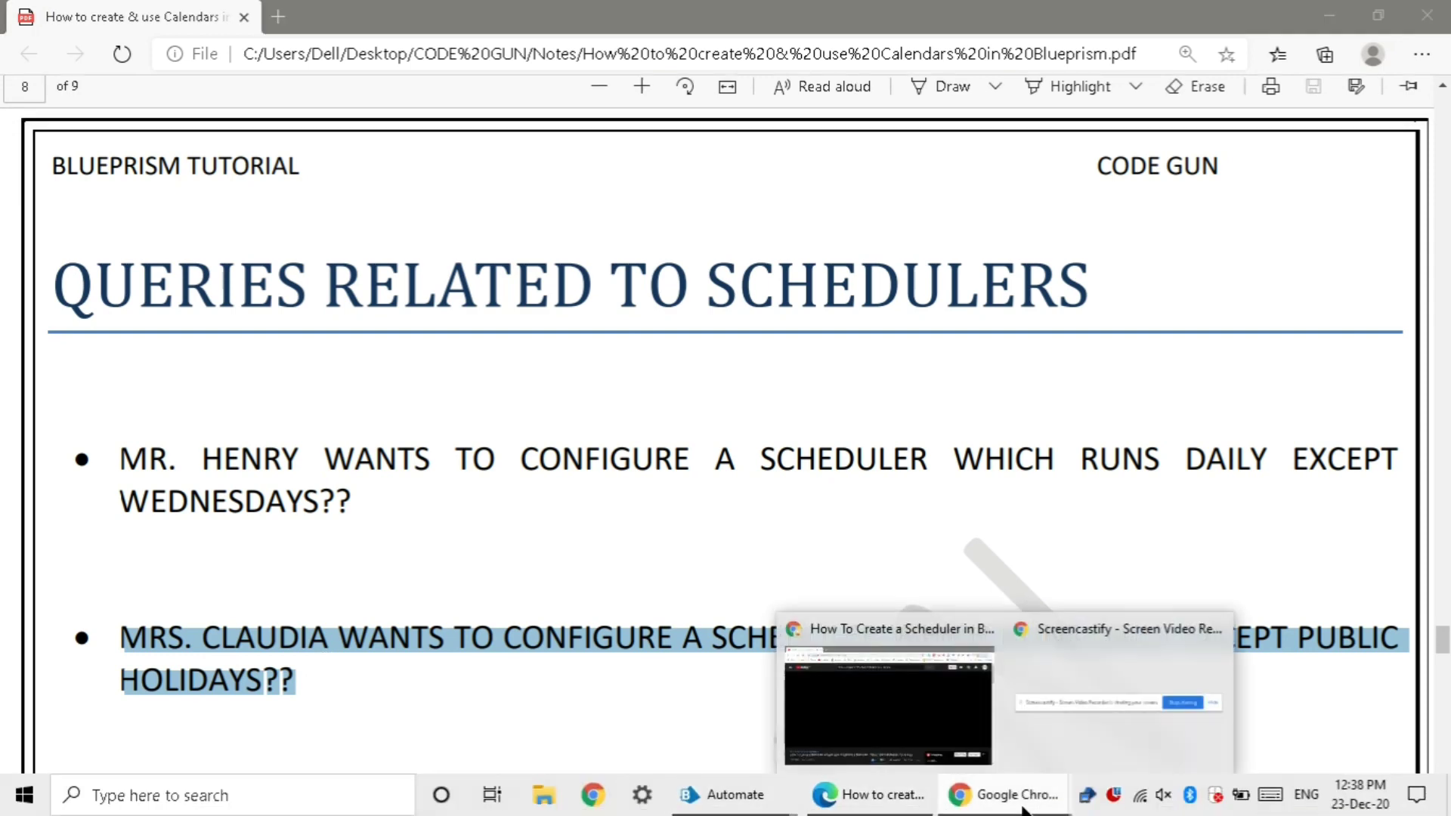
pyautogui.moveTo(714, 806)
pyautogui.click(619, 744)
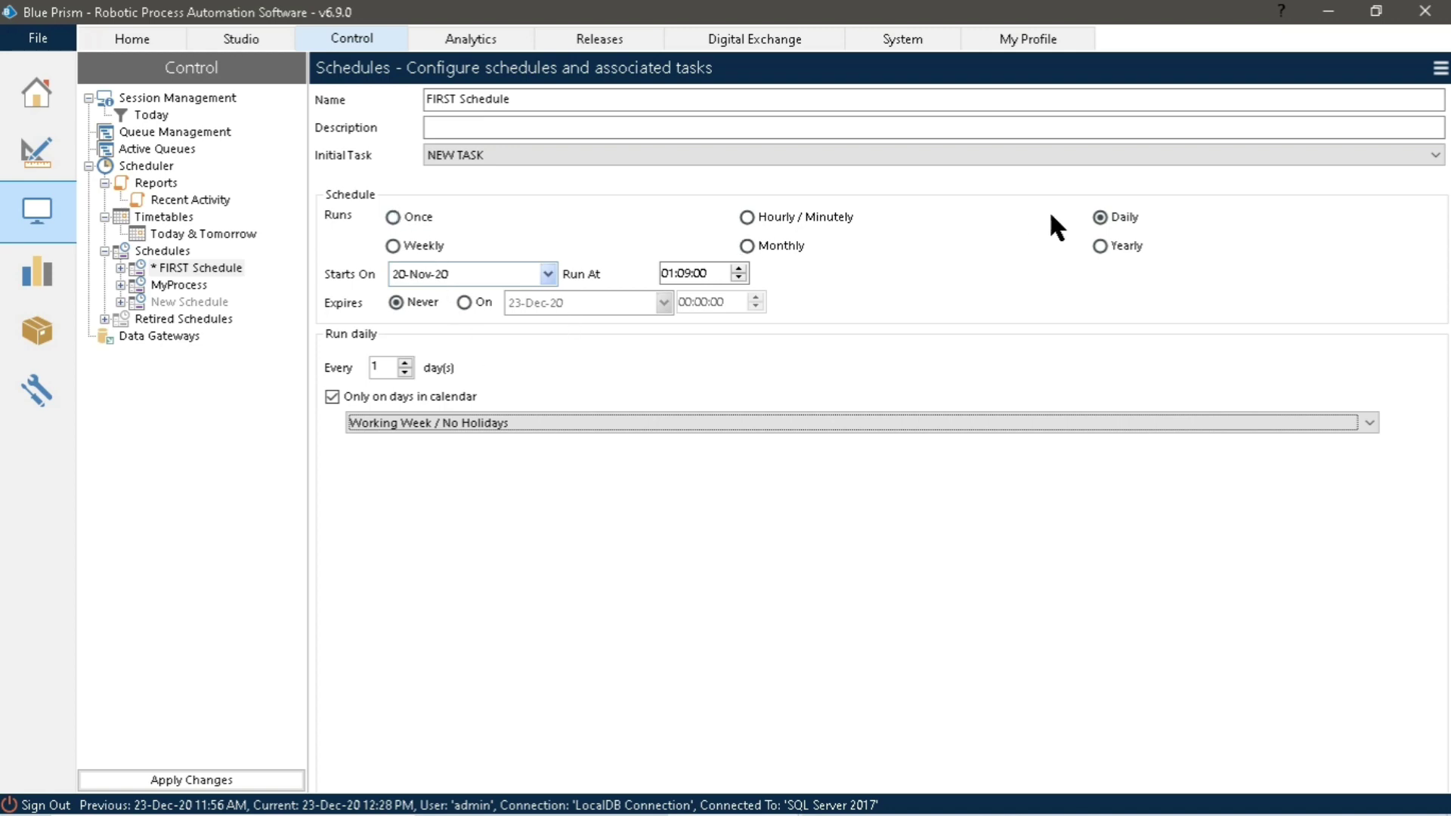
# Return to the calendars PDF in Edge and highlight the query about a scheduler that runs according to the Canada calendar
pyautogui.click(869, 809)
pyautogui.moveTo(528, 636); pyautogui.dragTo(548, 626)
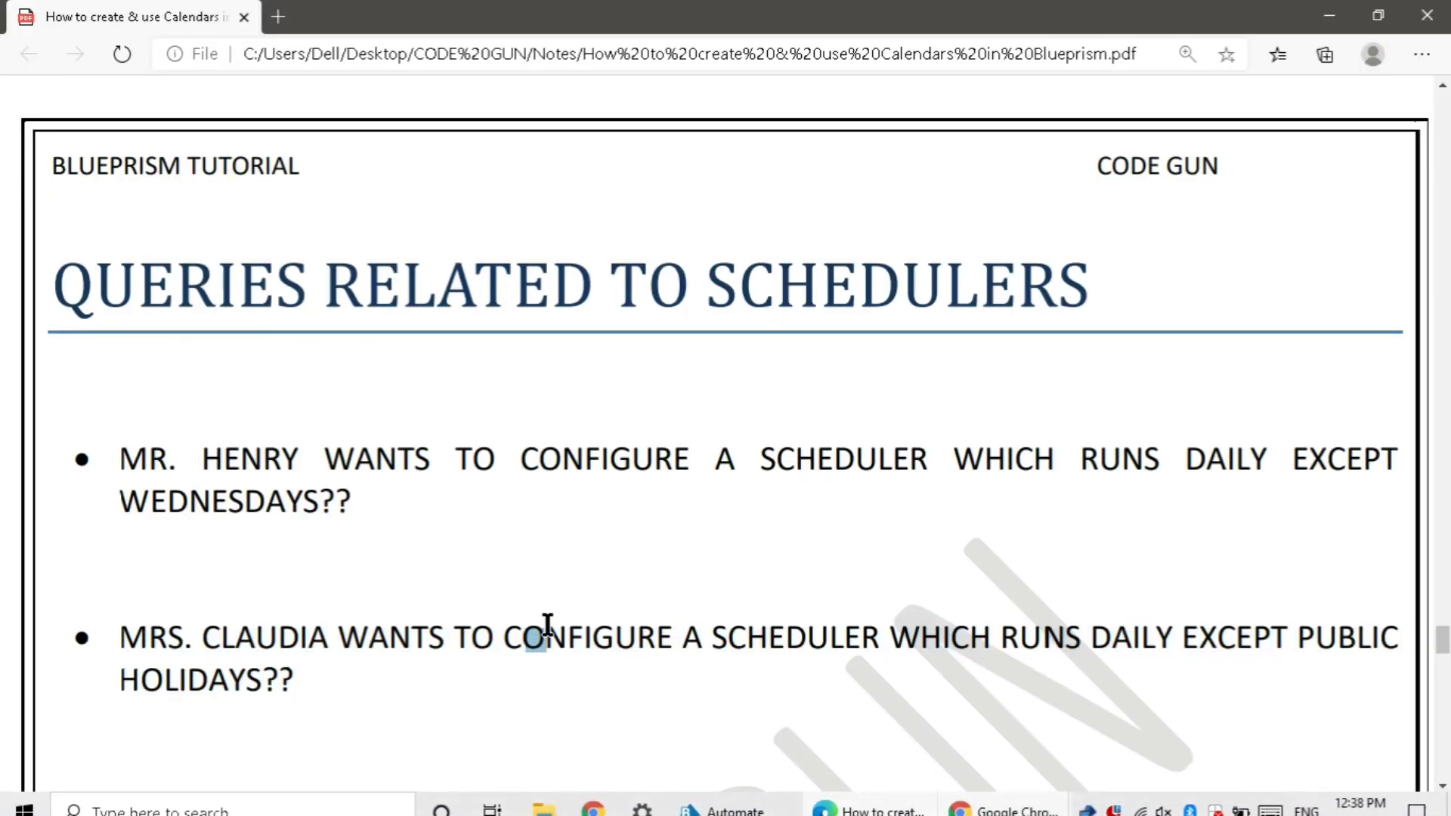
pyautogui.scroll(-3, 559, 650)
pyautogui.scroll(-3, 570, 597)
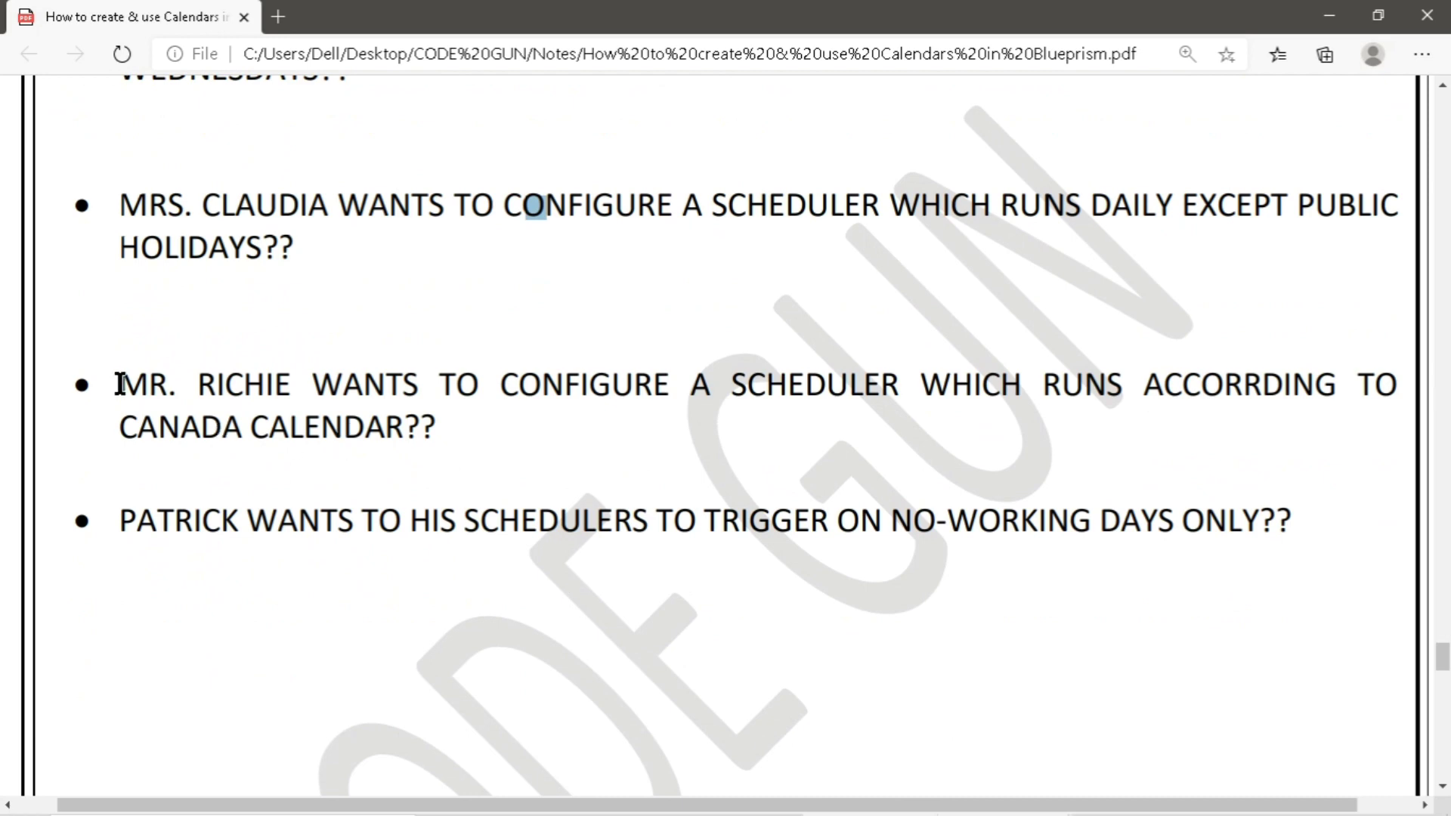
pyautogui.moveTo(119, 384)
pyautogui.mouseDown()
pyautogui.moveTo(395, 408)
pyautogui.moveTo(481, 389)
pyautogui.moveTo(249, 415)
pyautogui.moveTo(117, 391)
pyautogui.mouseUp()
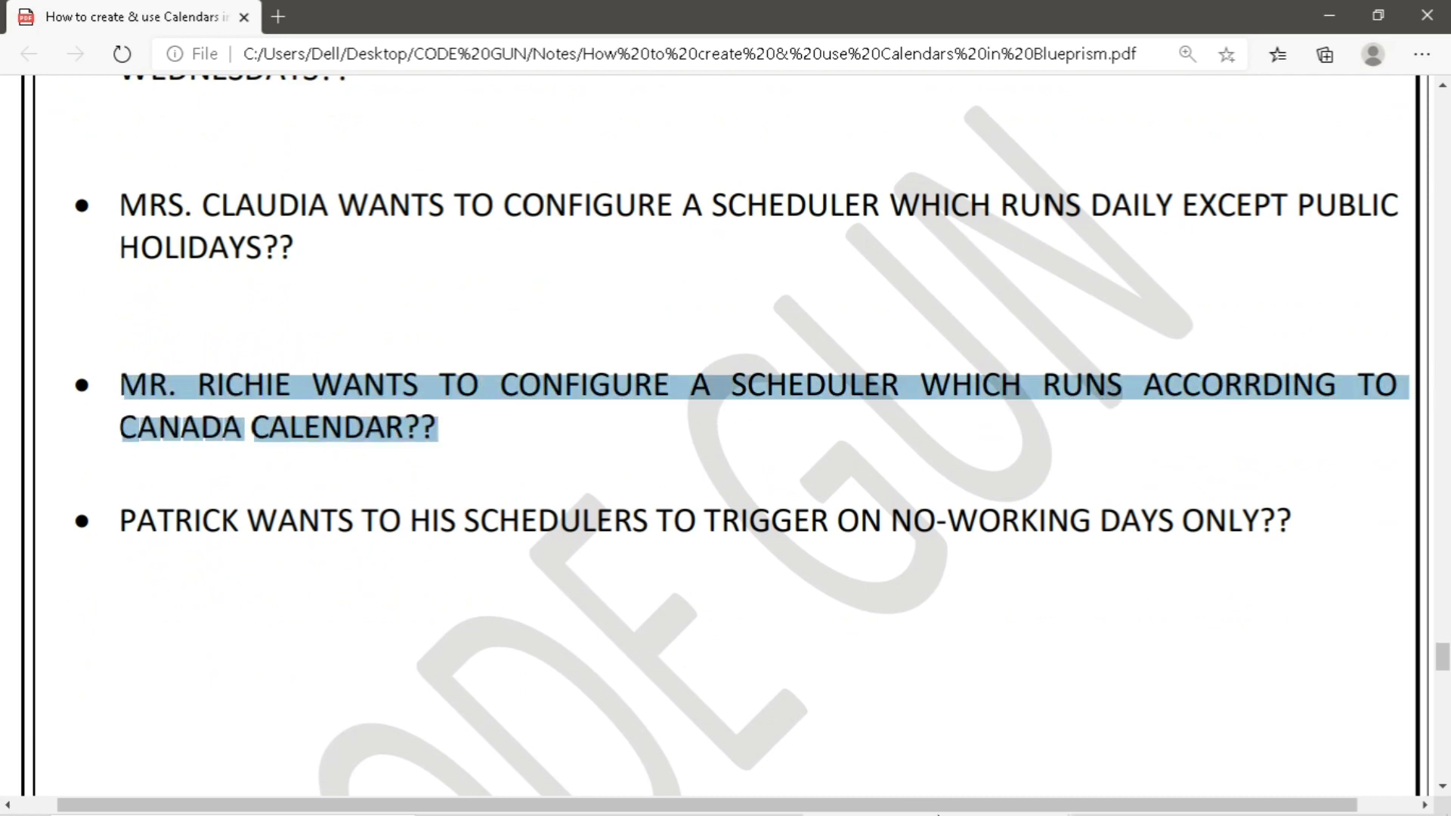
# Switch to Blue Prism, check which calendars FIRST Schedule can use, and keep Working Week / No Holidays selected
pyautogui.click(726, 803)
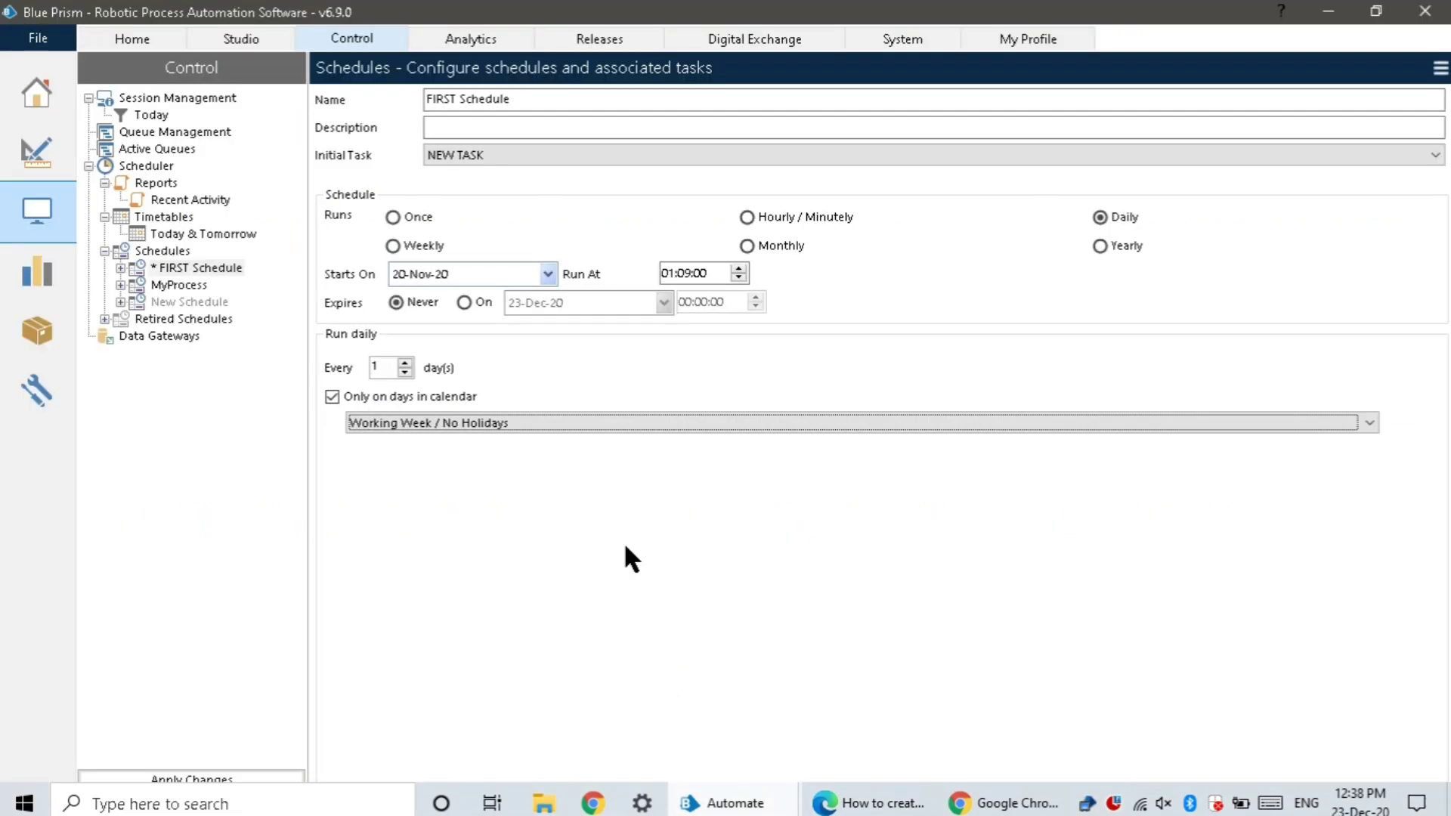
pyautogui.click(461, 422)
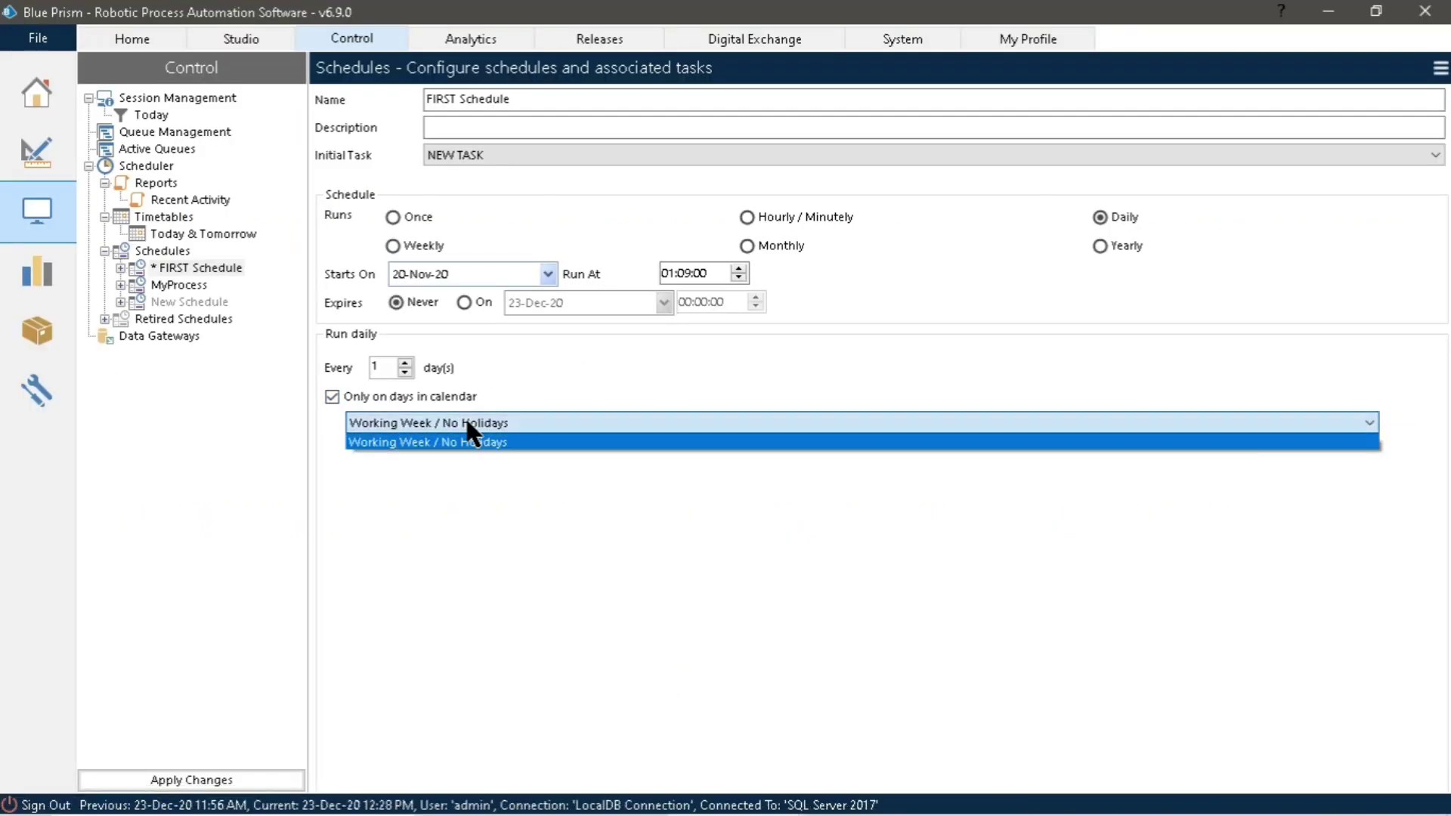
pyautogui.click(475, 442)
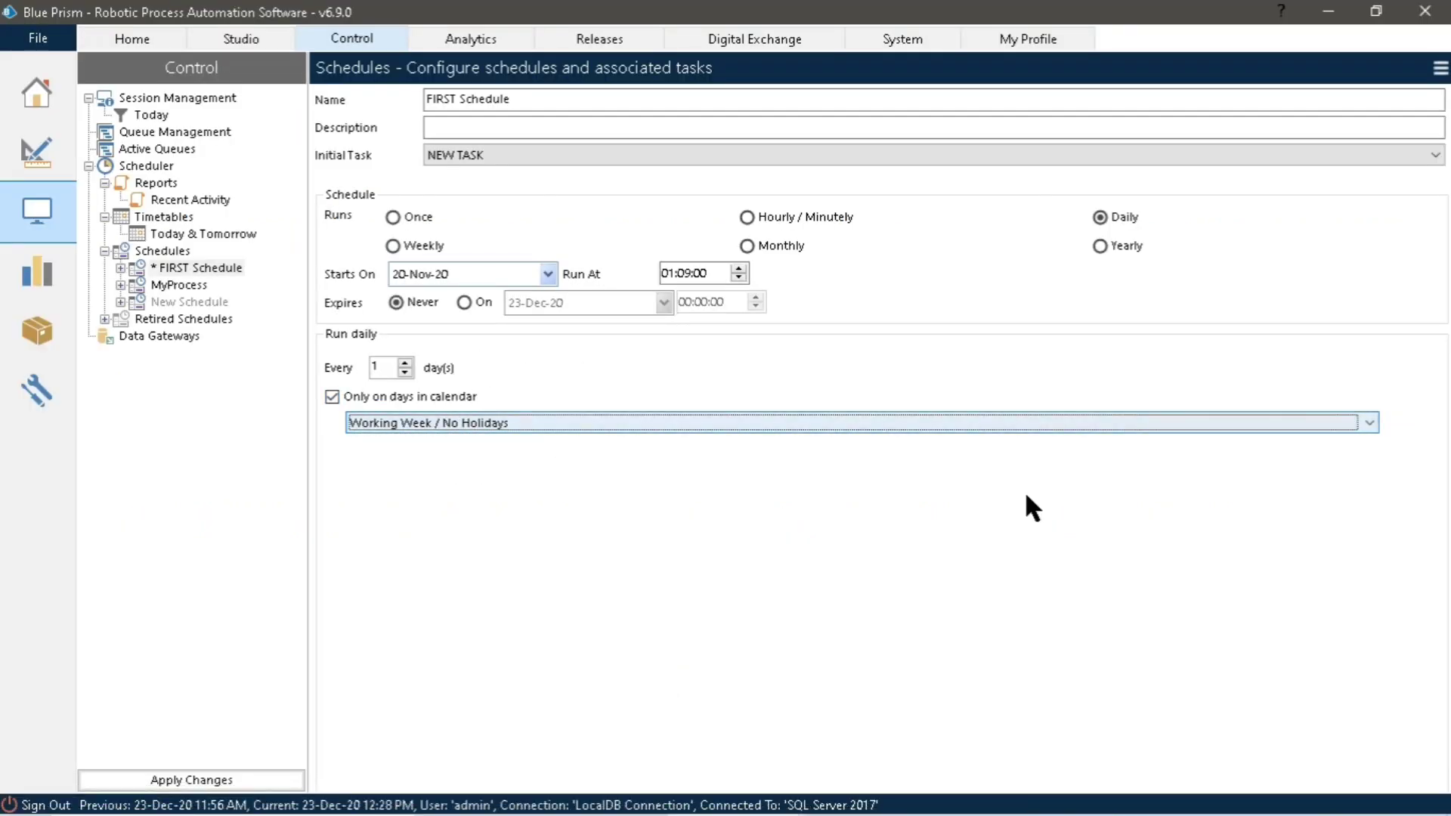
# Highlight the PDF query about triggering schedulers on non-working days only, and check it against the schedule settings in Blue Prism
pyautogui.hotkey('alt', 'Tab')
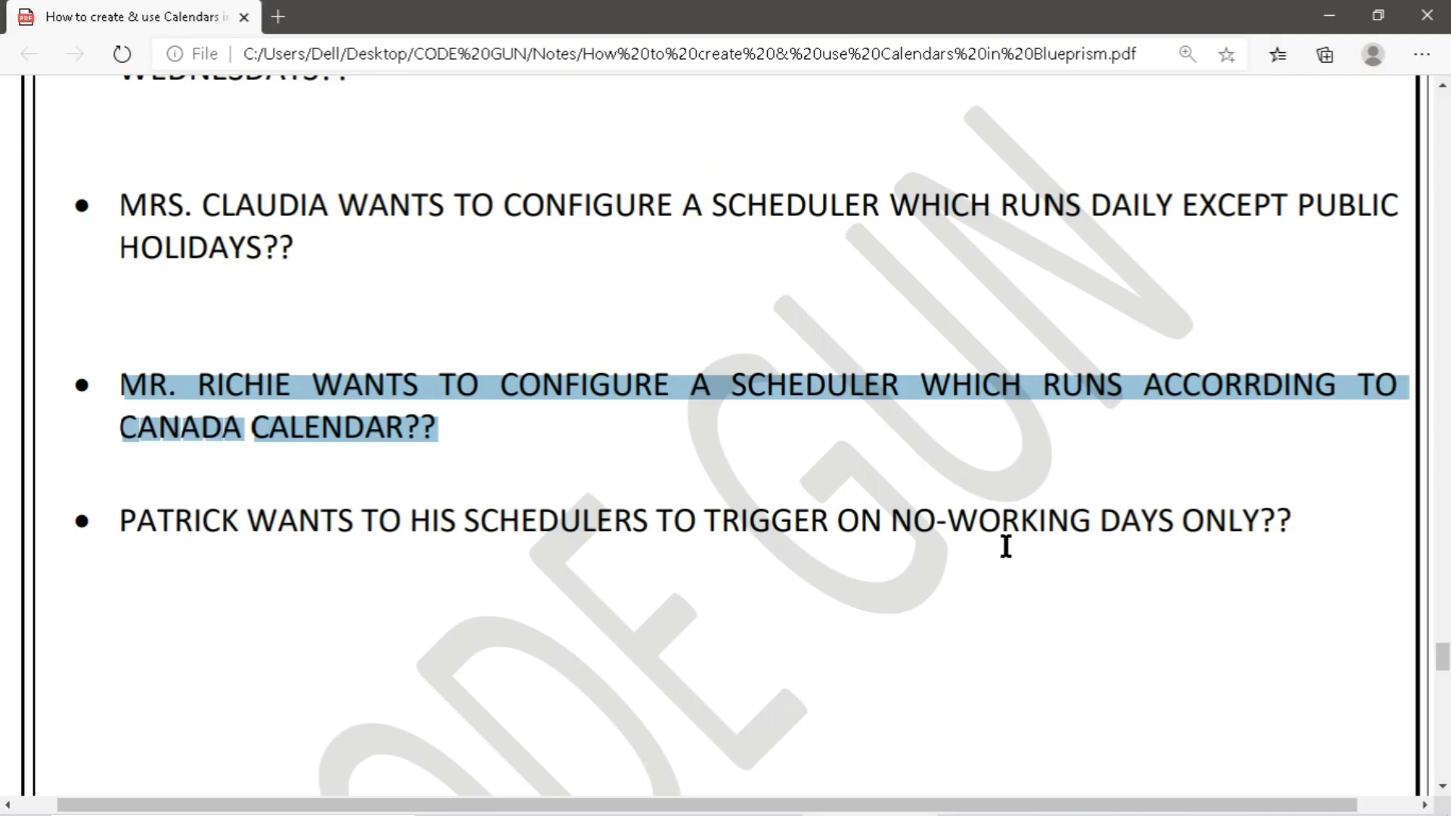
pyautogui.click(124, 520)
pyautogui.moveTo(125, 520); pyautogui.dragTo(1283, 511)
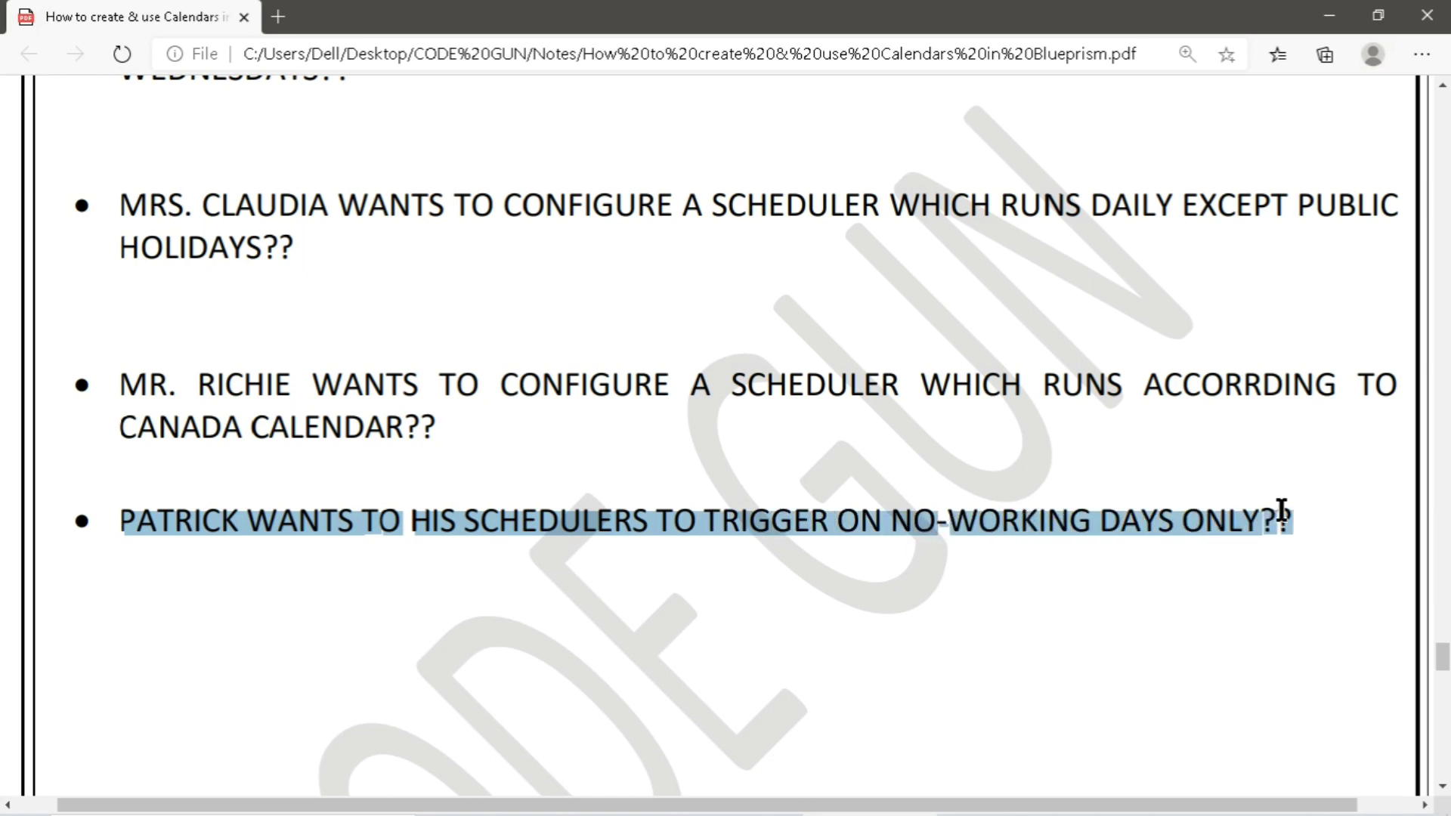
pyautogui.click(933, 522)
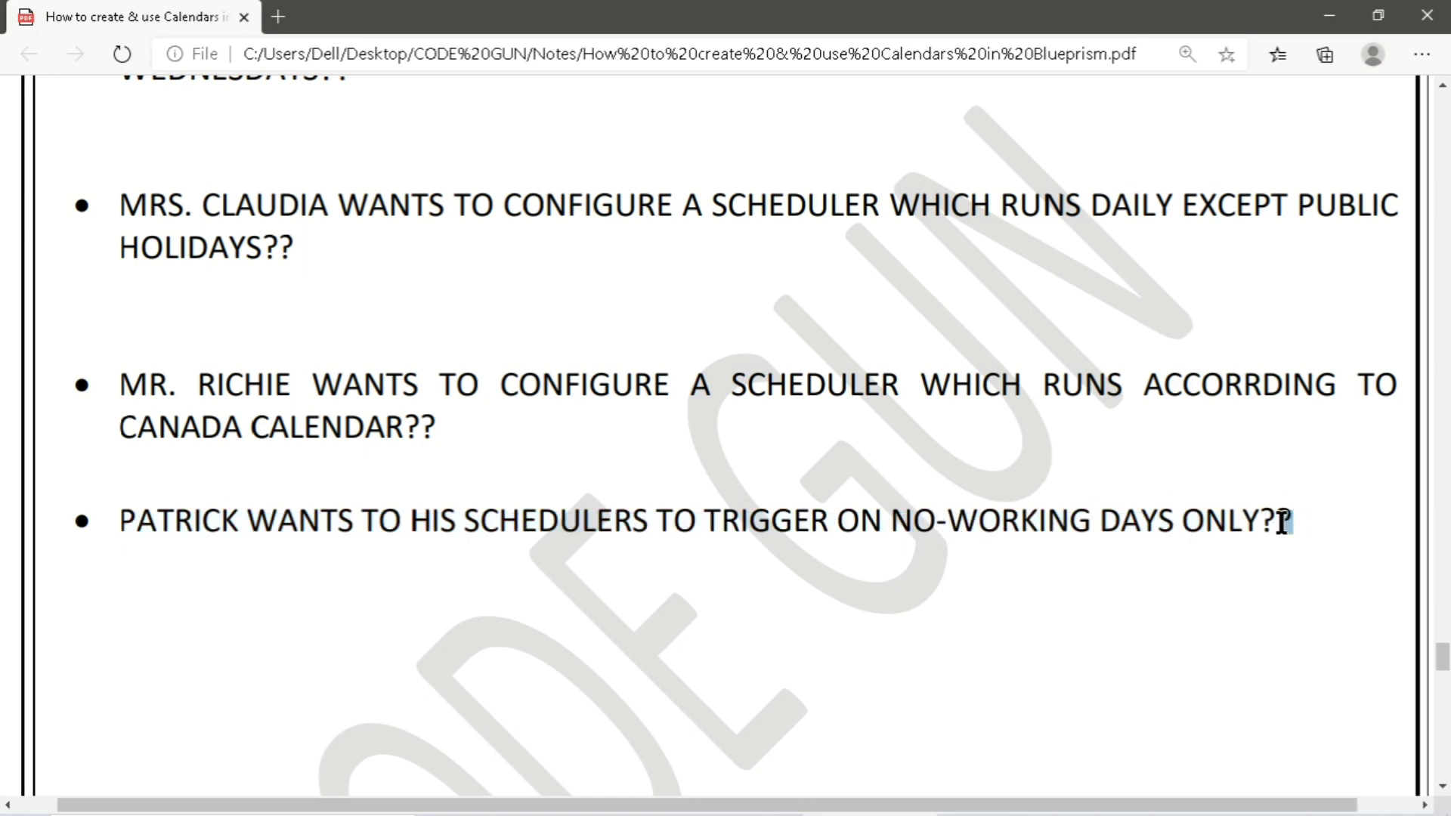
pyautogui.moveTo(1284, 518); pyautogui.dragTo(254, 520)
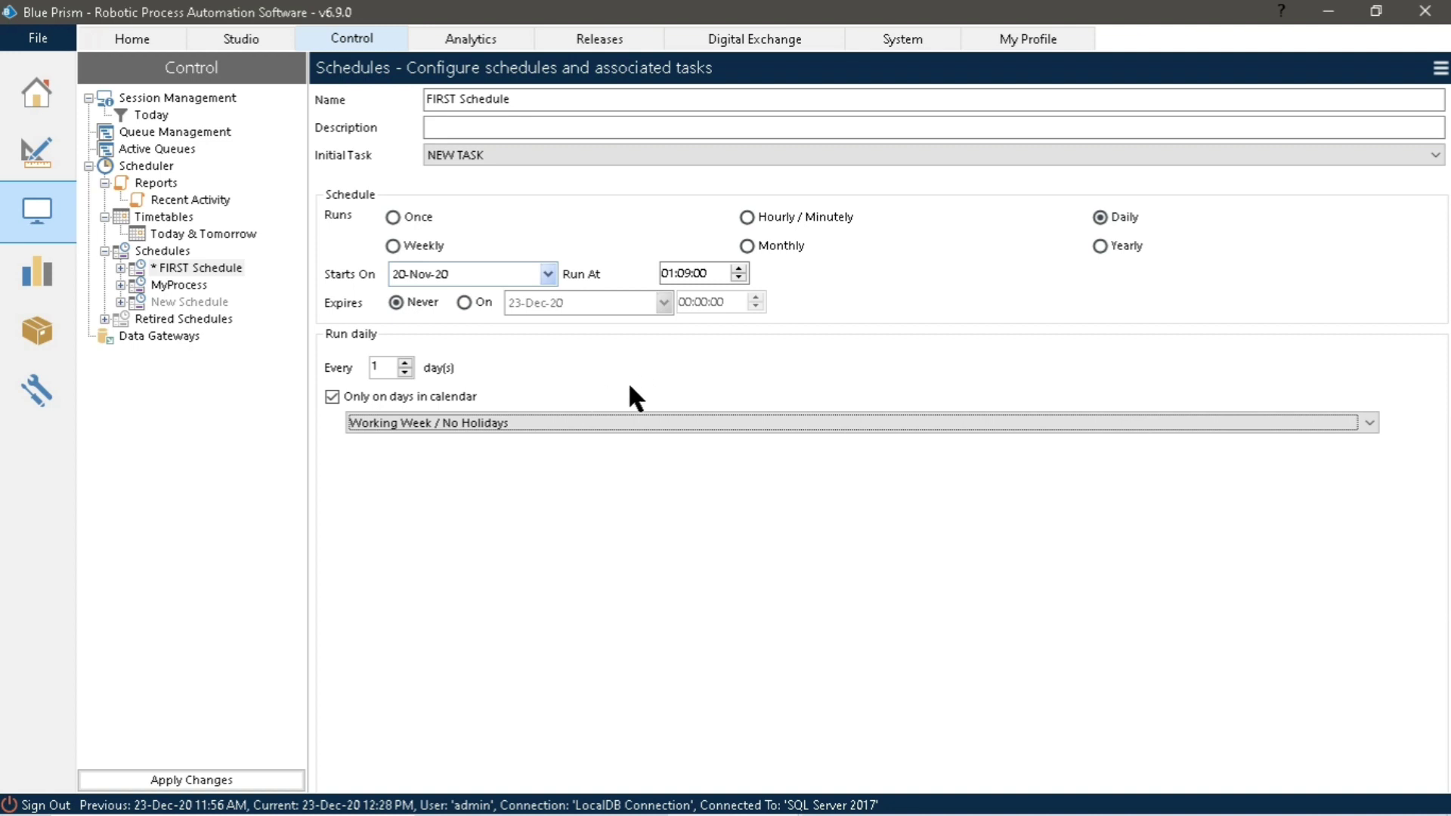
# Go back to the PDF in Edge and read the calendar definition in the Calendar section on page 9
pyautogui.hotkey('alt', 'Tab')
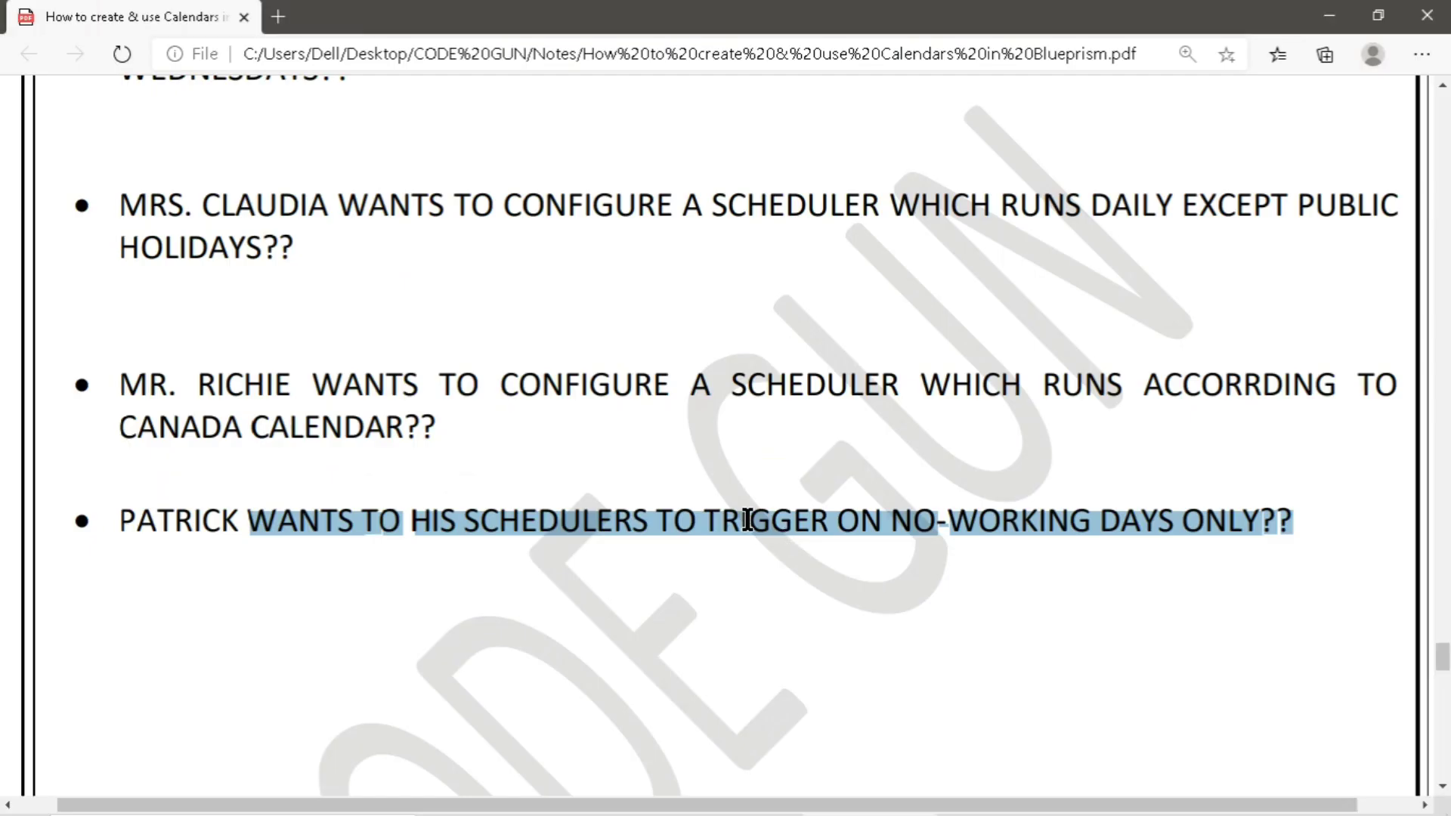
pyautogui.scroll(-3, 739, 505)
pyautogui.scroll(-10, 740, 505)
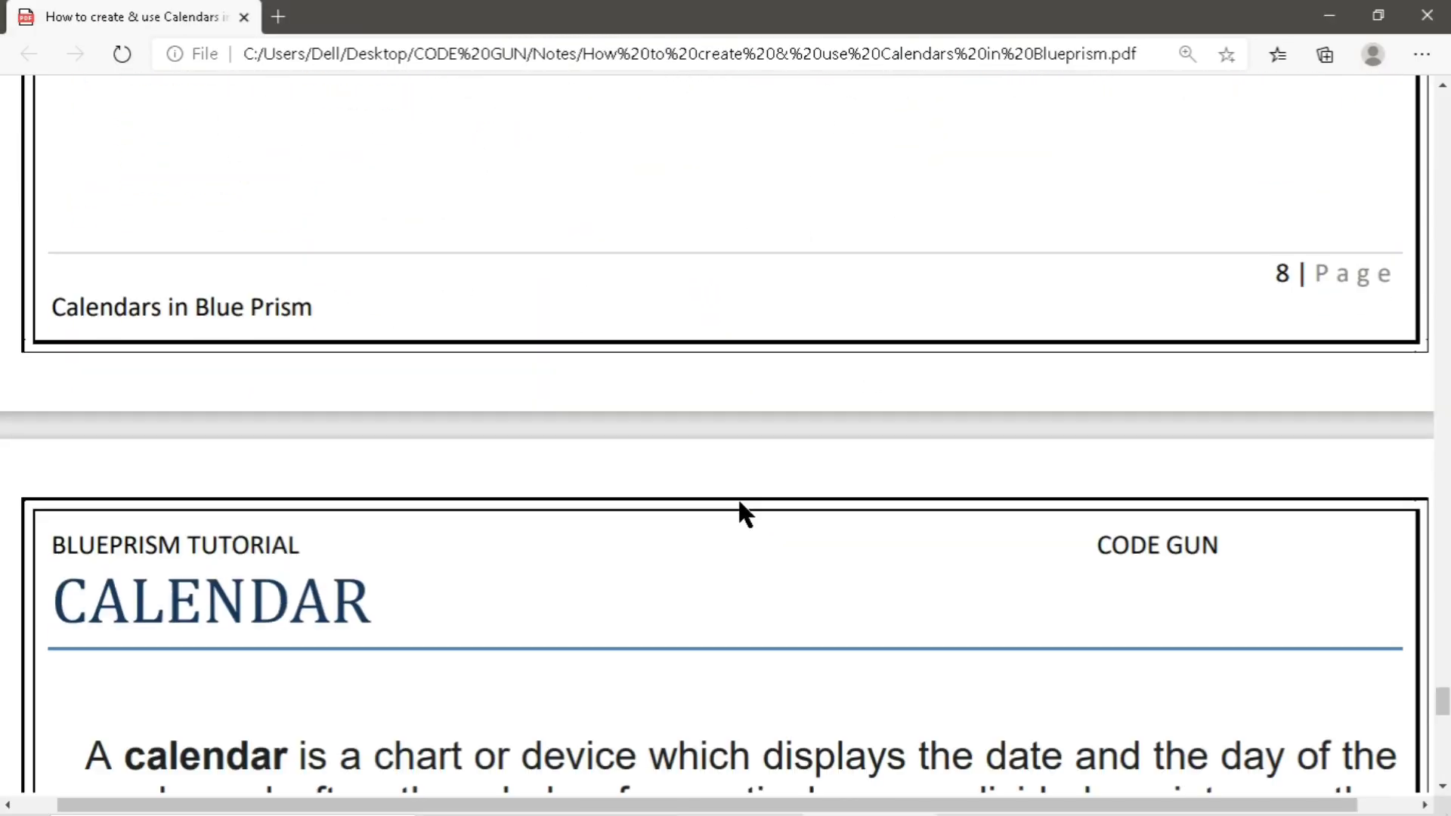
pyautogui.scroll(-2, 740, 496)
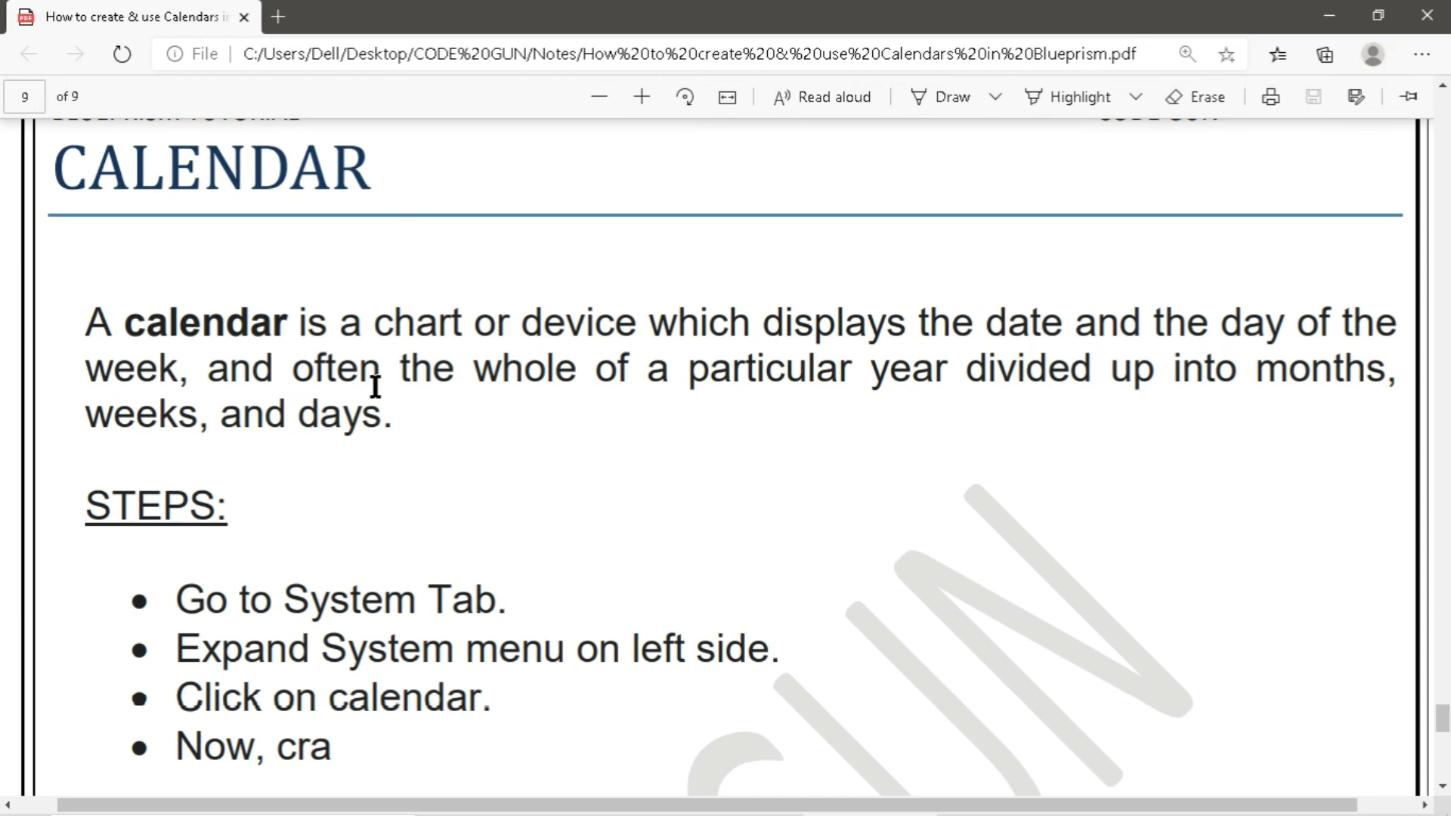
pyautogui.scroll(2, 376, 387)
pyautogui.moveTo(104, 441); pyautogui.dragTo(1156, 480)
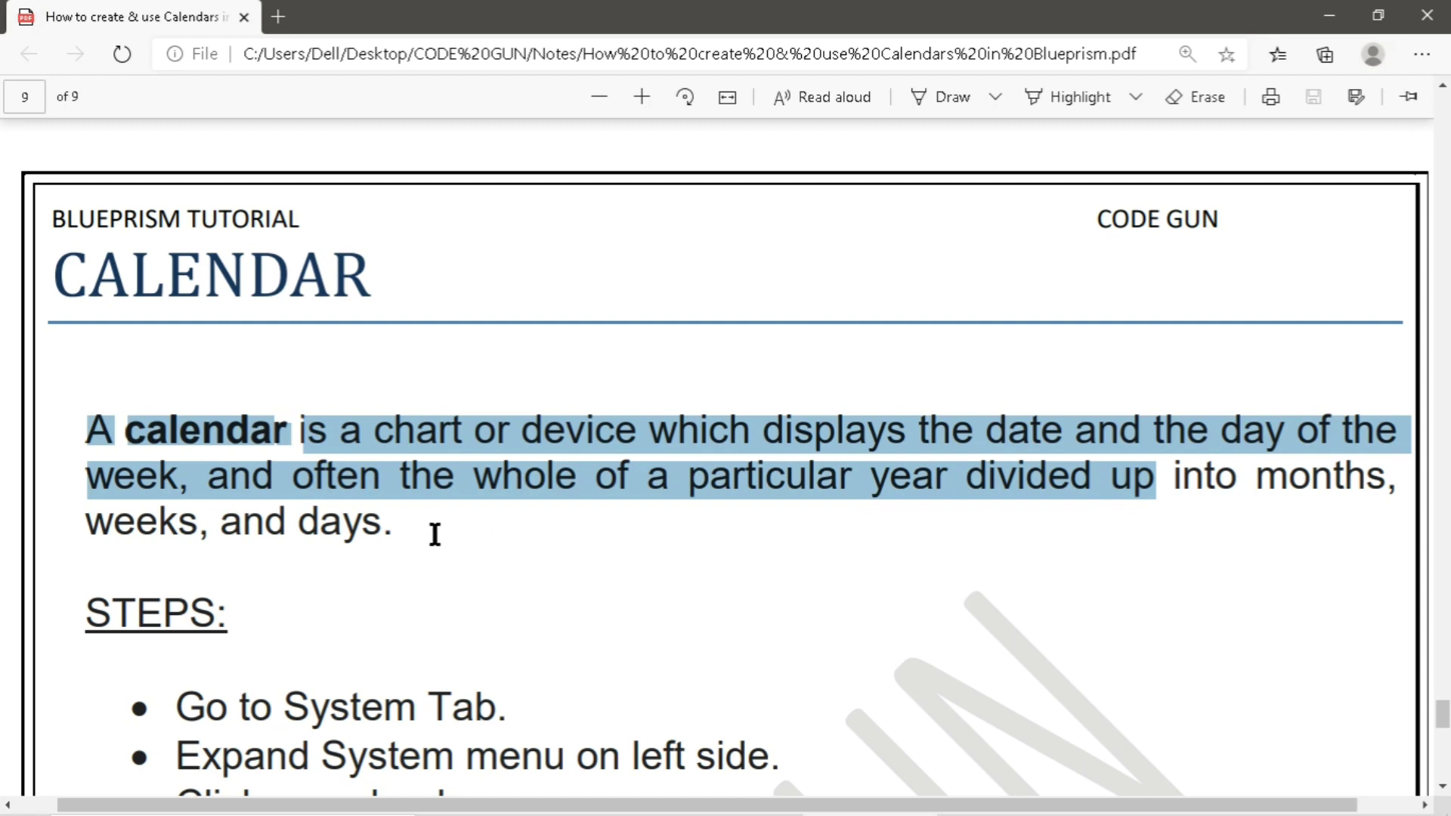
pyautogui.moveTo(435, 534); pyautogui.dragTo(394, 525)
pyautogui.click(394, 526)
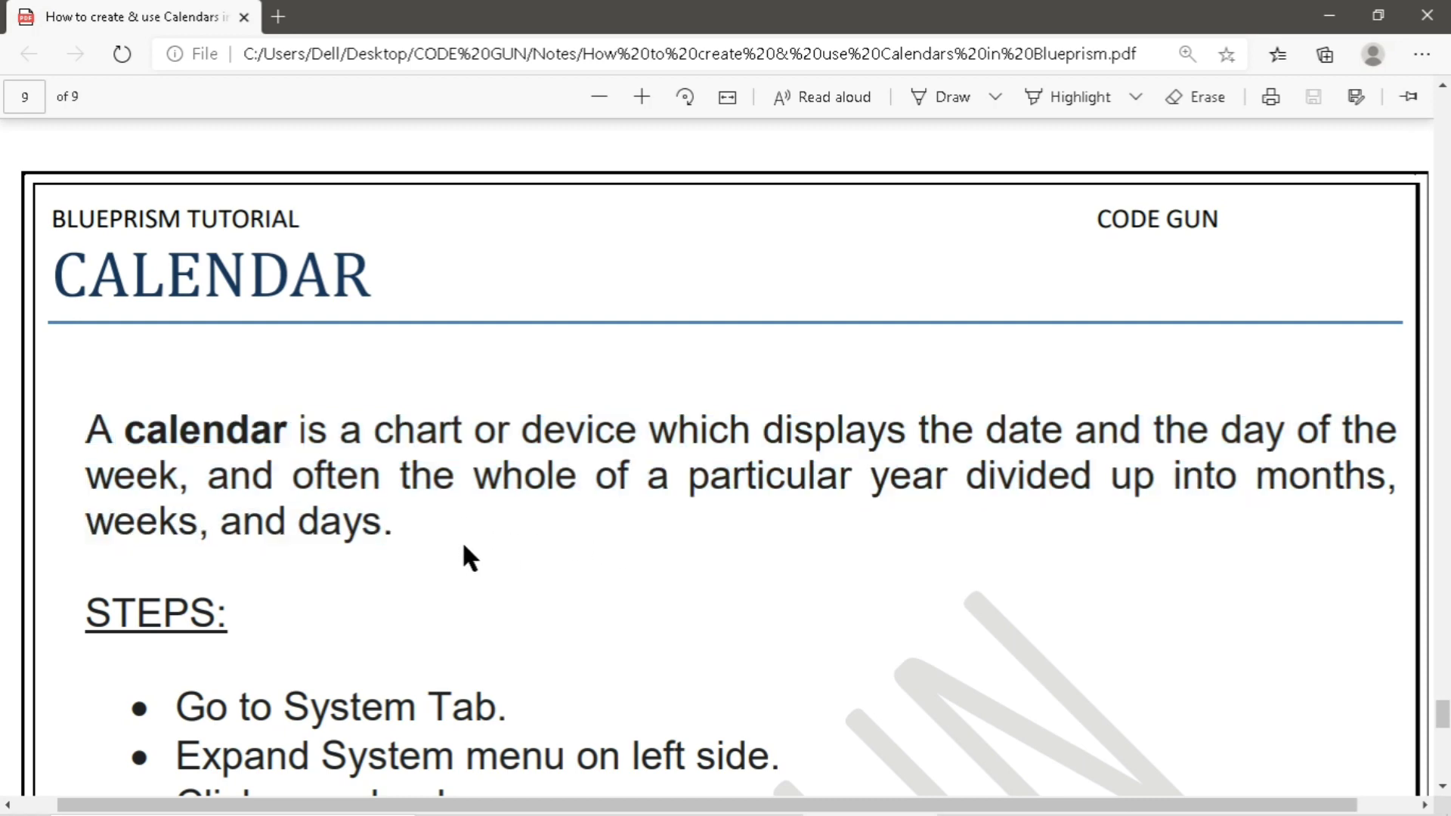
# Return to the scheduler queries on page 8 and highlight the Wednesdays exception and the Canada calendar requirement
pyautogui.scroll(20, 538, 516)
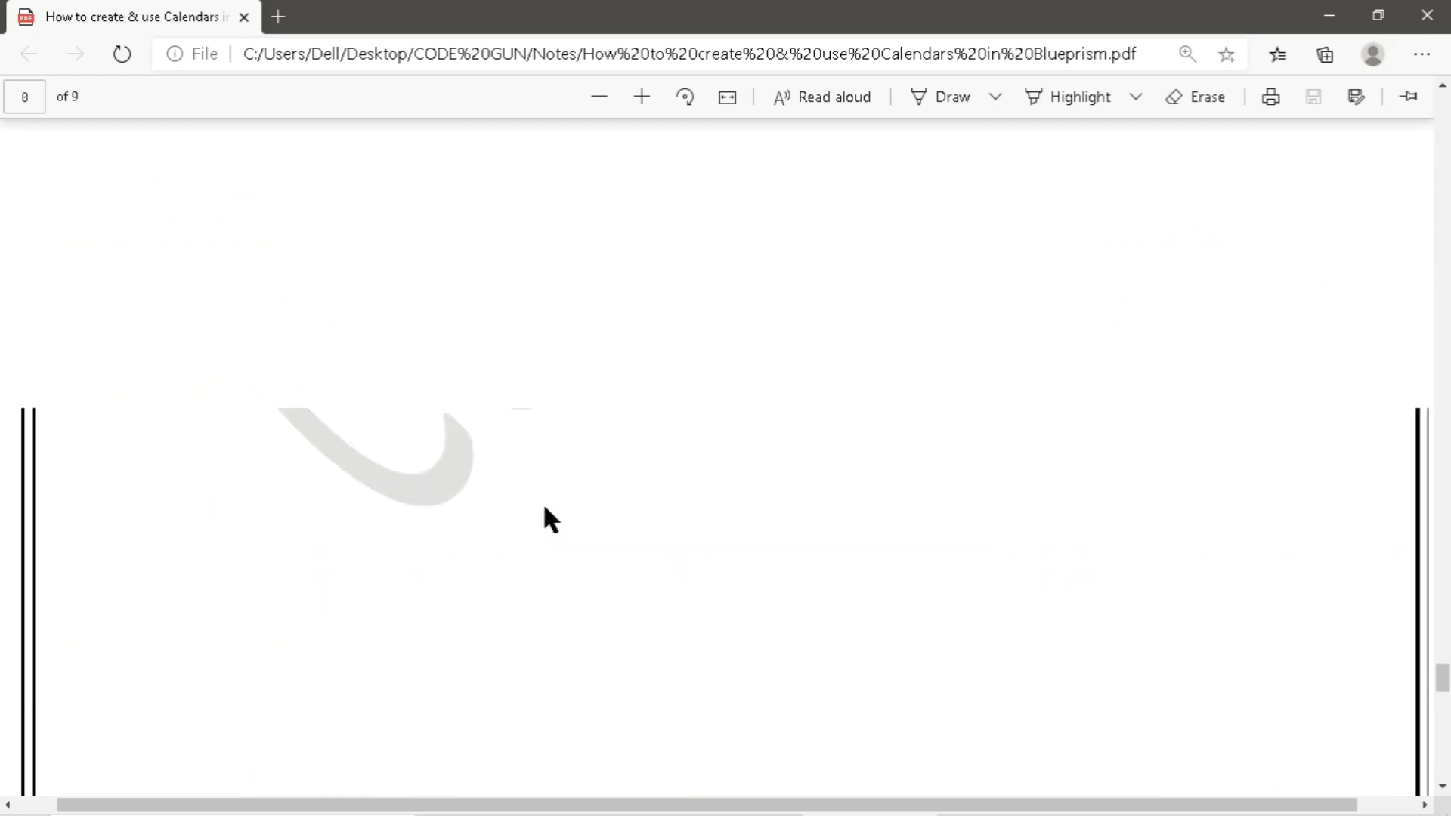
pyautogui.scroll(-3, 547, 501)
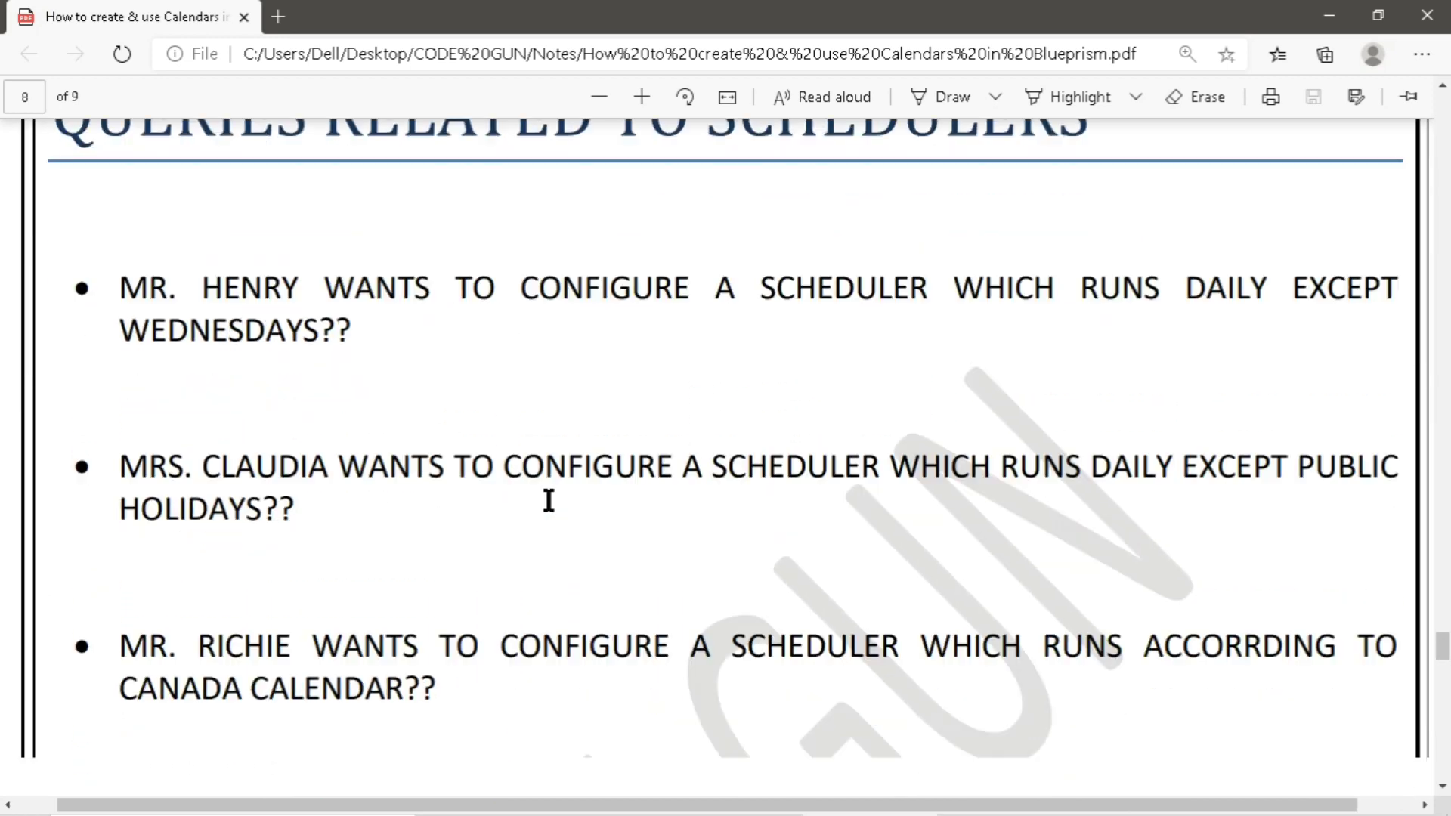
pyautogui.moveTo(349, 298); pyautogui.dragTo(120, 285)
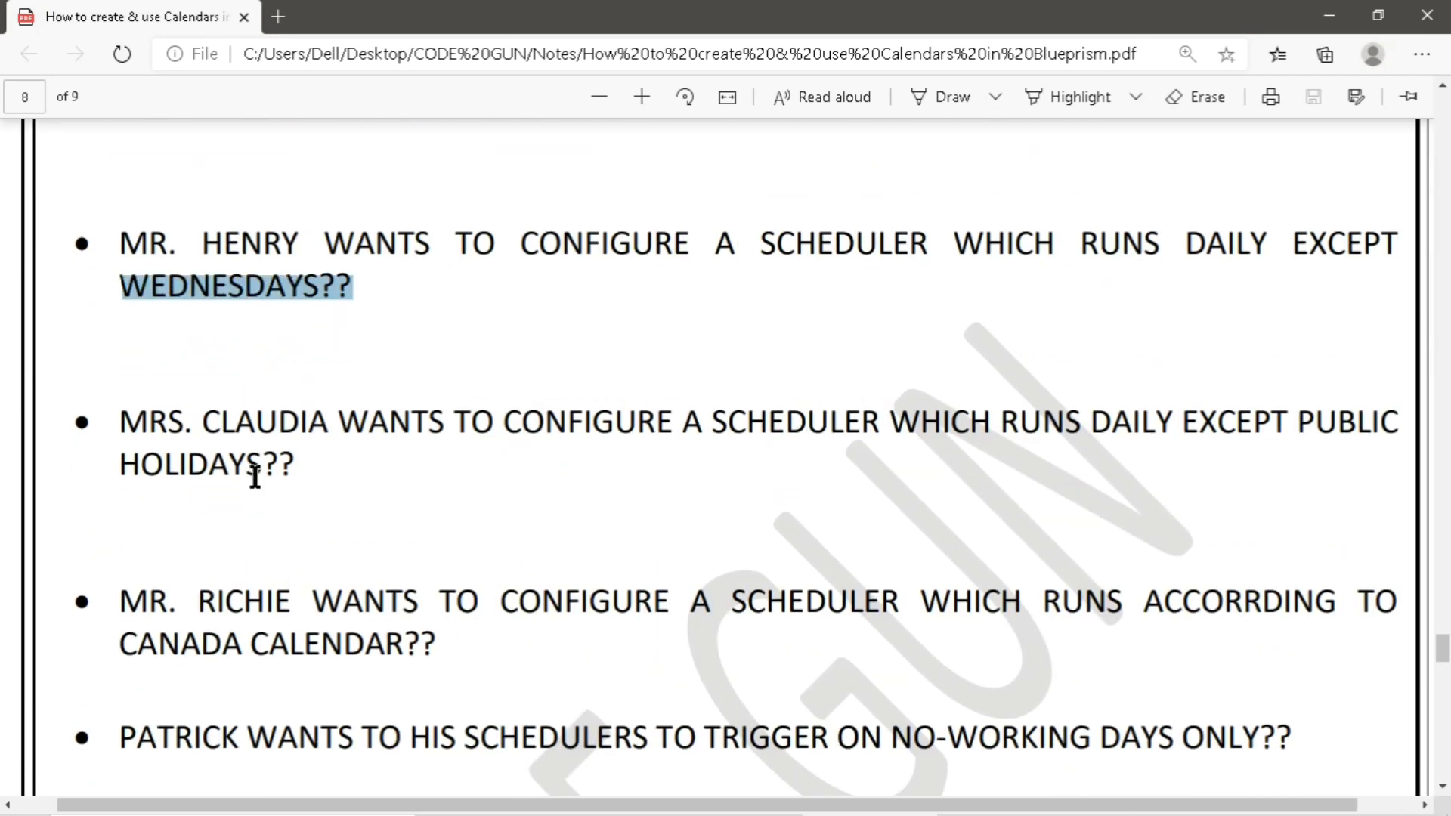
pyautogui.click(340, 470)
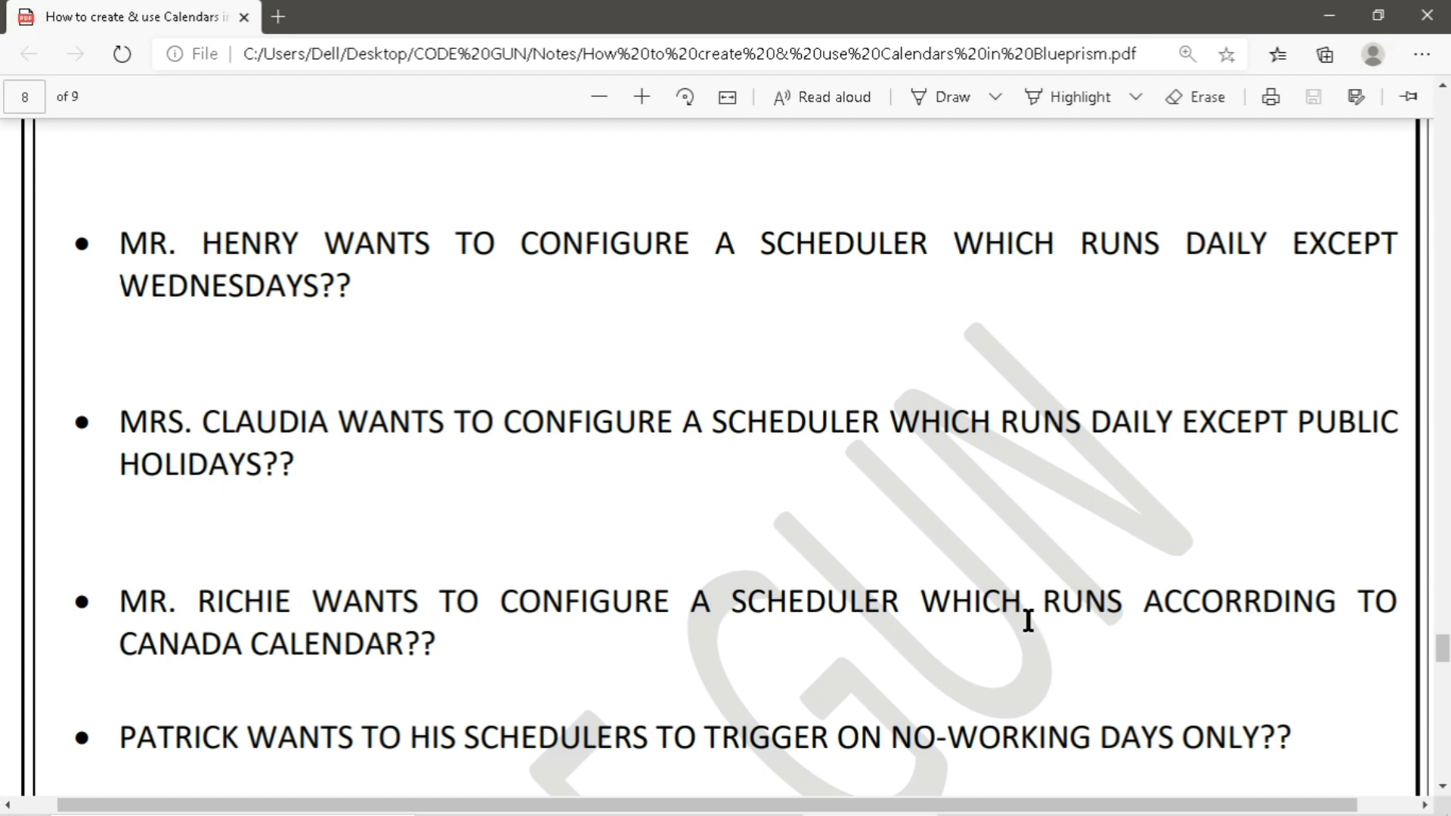
pyautogui.moveTo(435, 645); pyautogui.dragTo(181, 639)
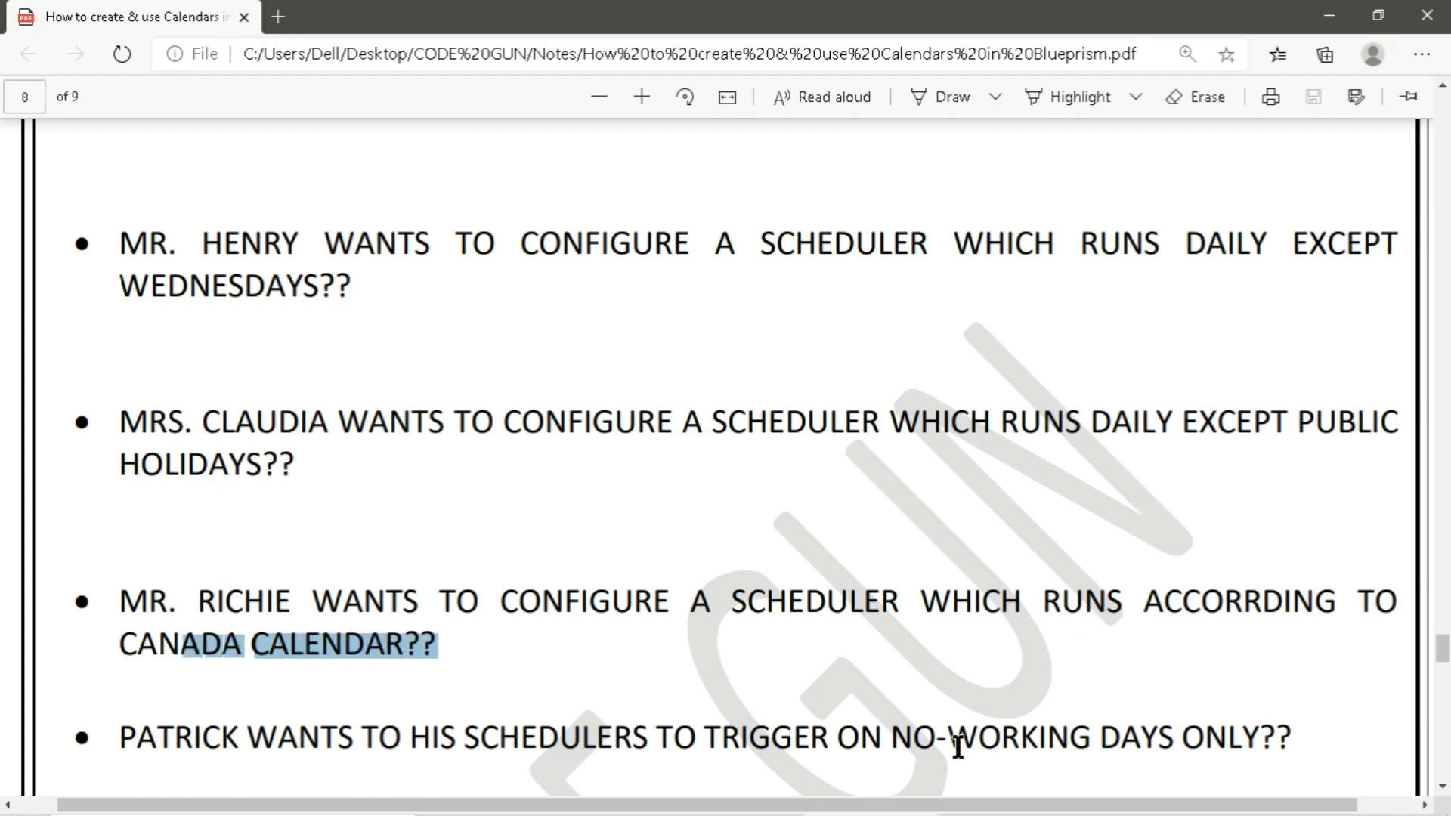
pyautogui.moveTo(889, 747); pyautogui.dragTo(1194, 729)
pyautogui.hotkey('alt', 'Tab')
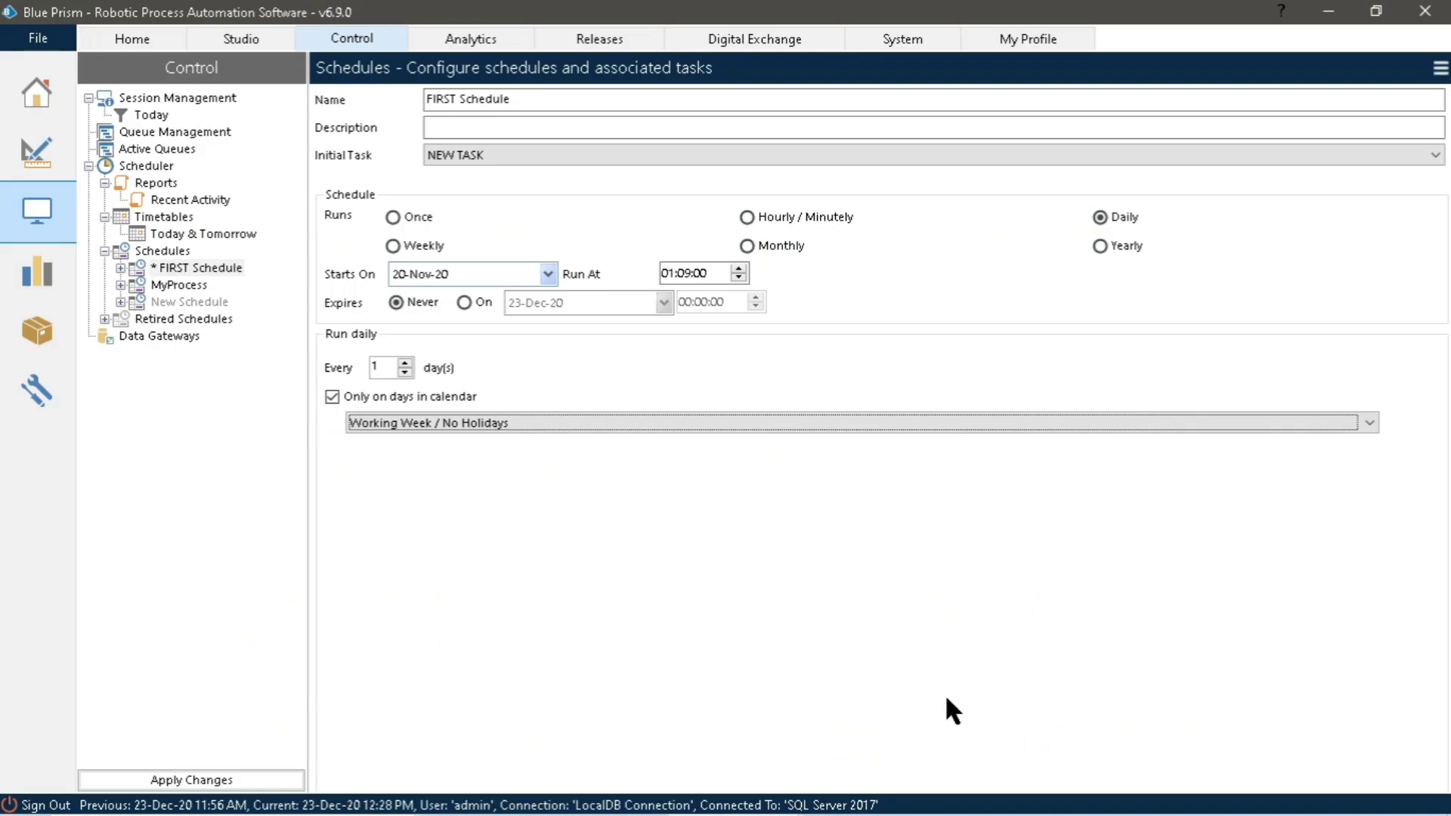
pyautogui.click(384, 394)
pyautogui.click(388, 398)
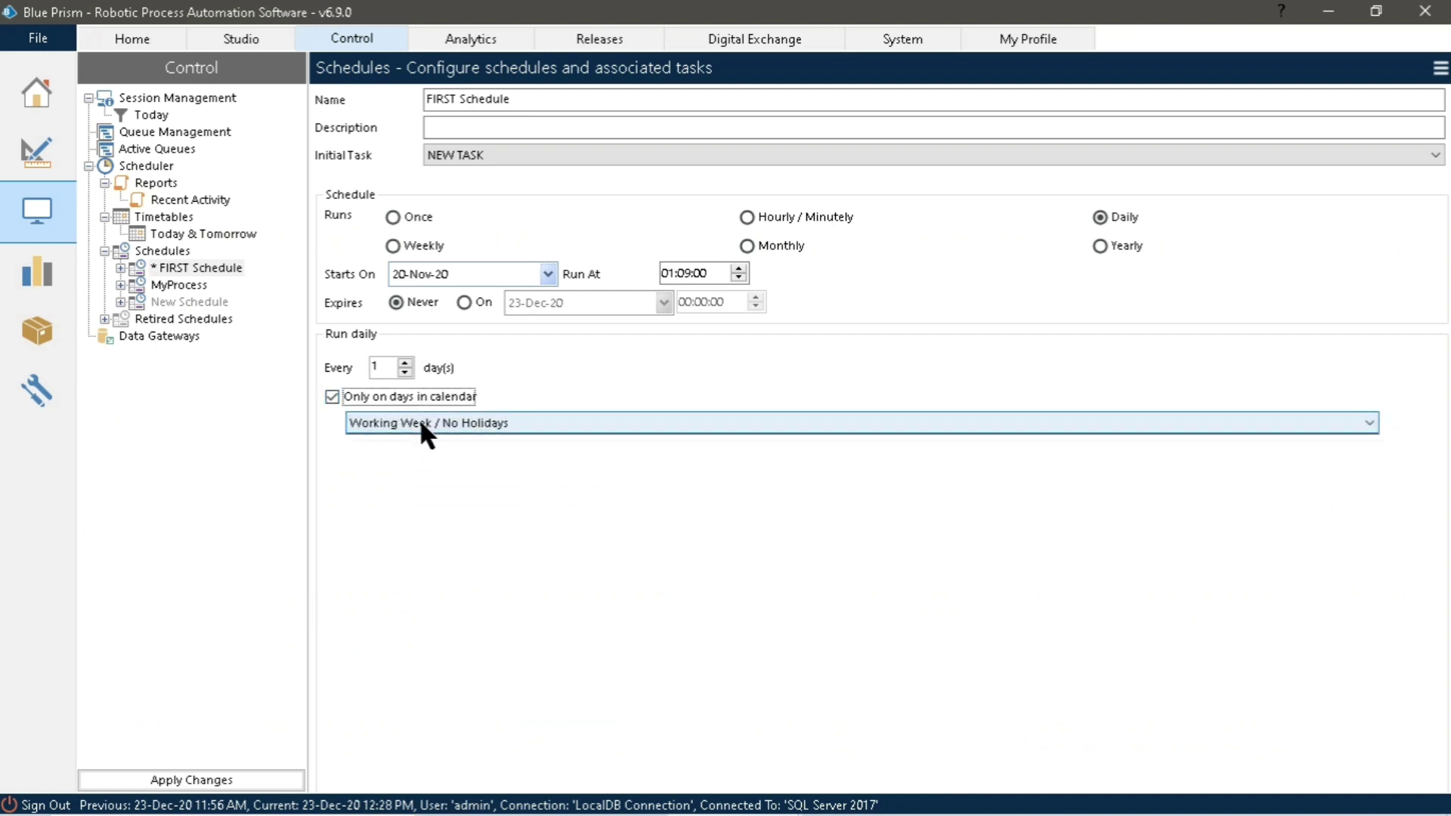
pyautogui.click(419, 421)
pyautogui.click(473, 440)
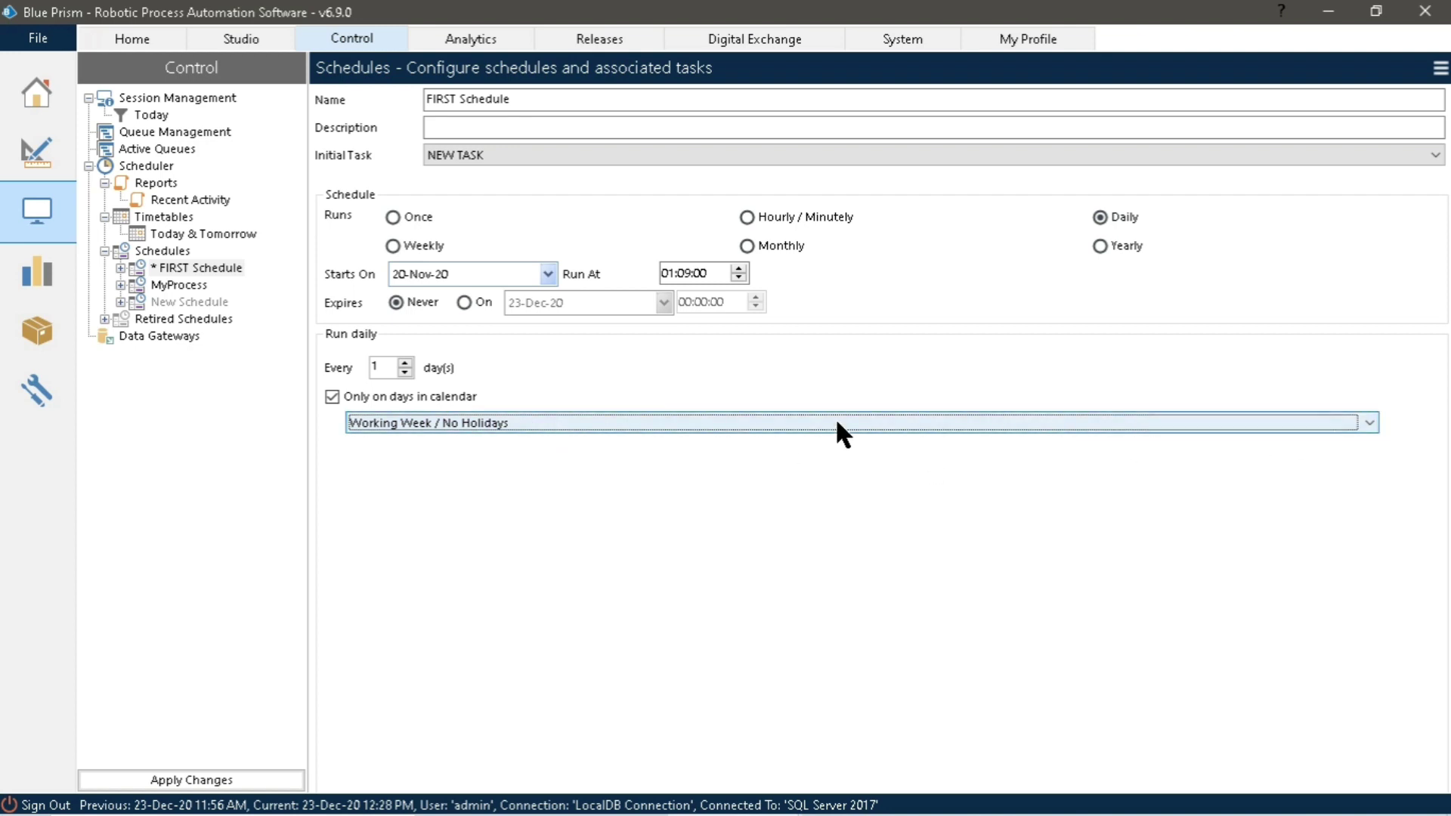
# Go back to the PDF in Edge and read the listed steps for reaching the calendar settings in the Calendar section
pyautogui.click(932, 805)
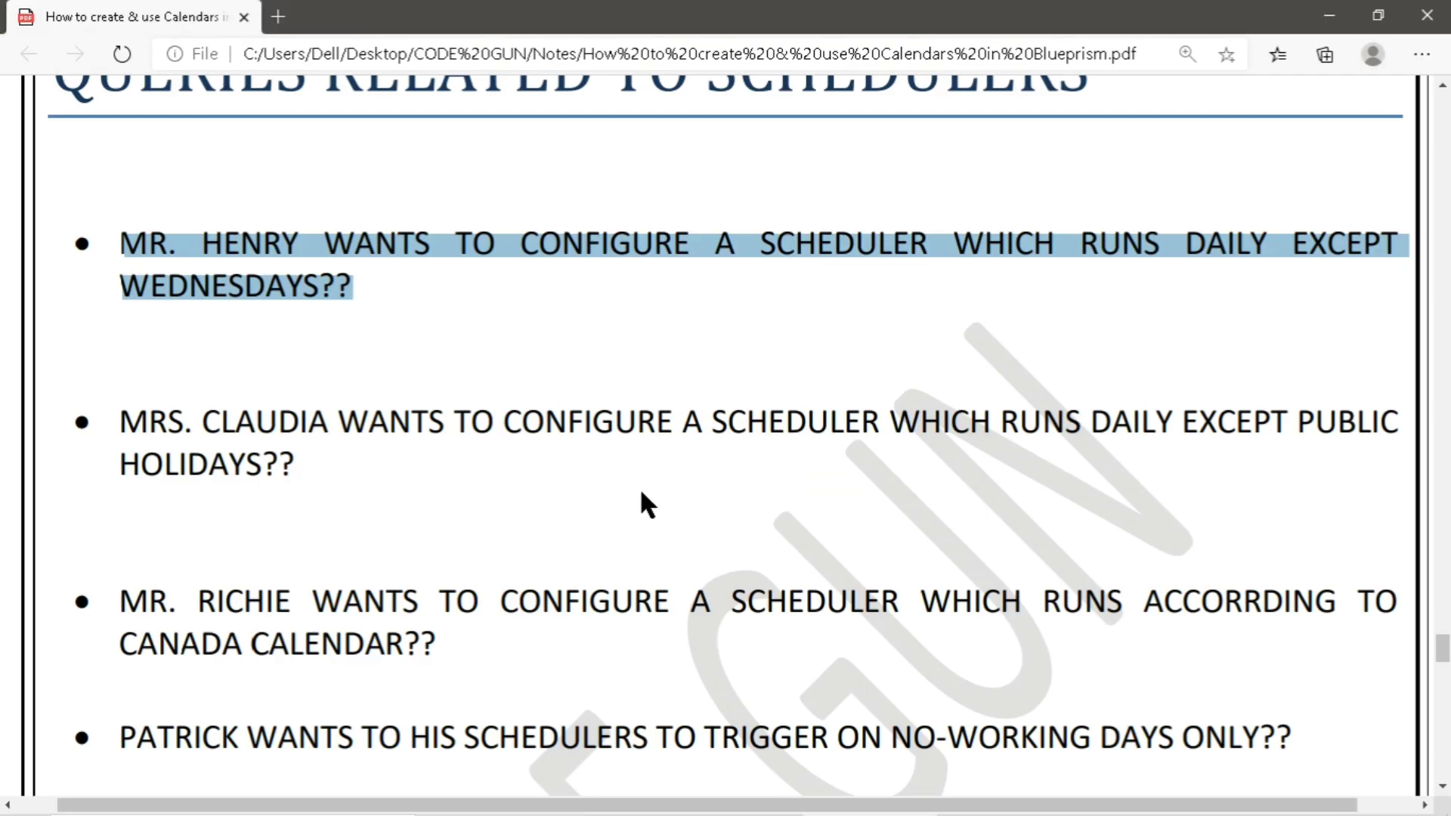
pyautogui.scroll(-10, 641, 493)
pyautogui.moveTo(177, 549); pyautogui.dragTo(468, 546)
pyautogui.click(206, 591)
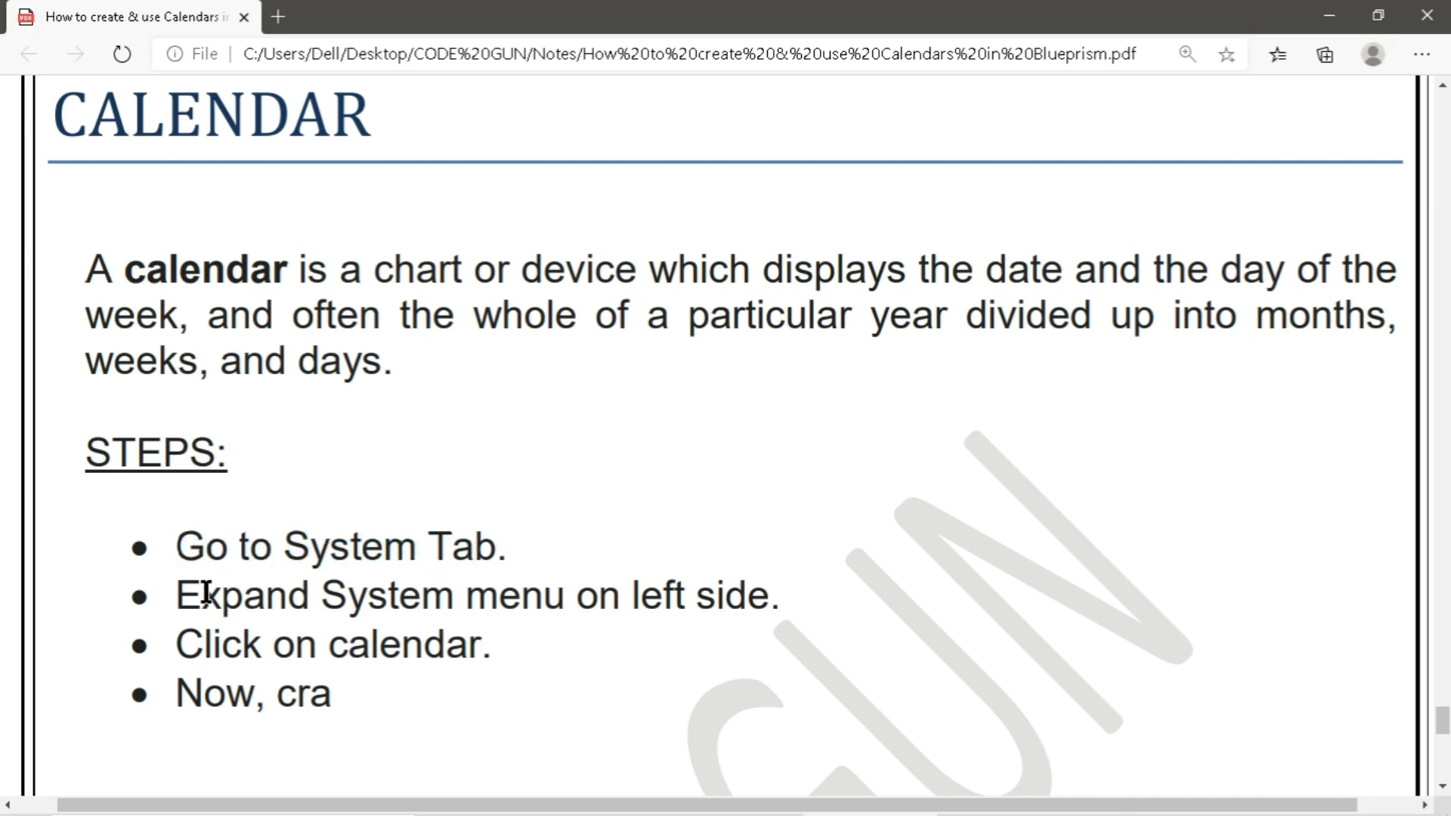
pyautogui.moveTo(206, 592); pyautogui.dragTo(718, 597)
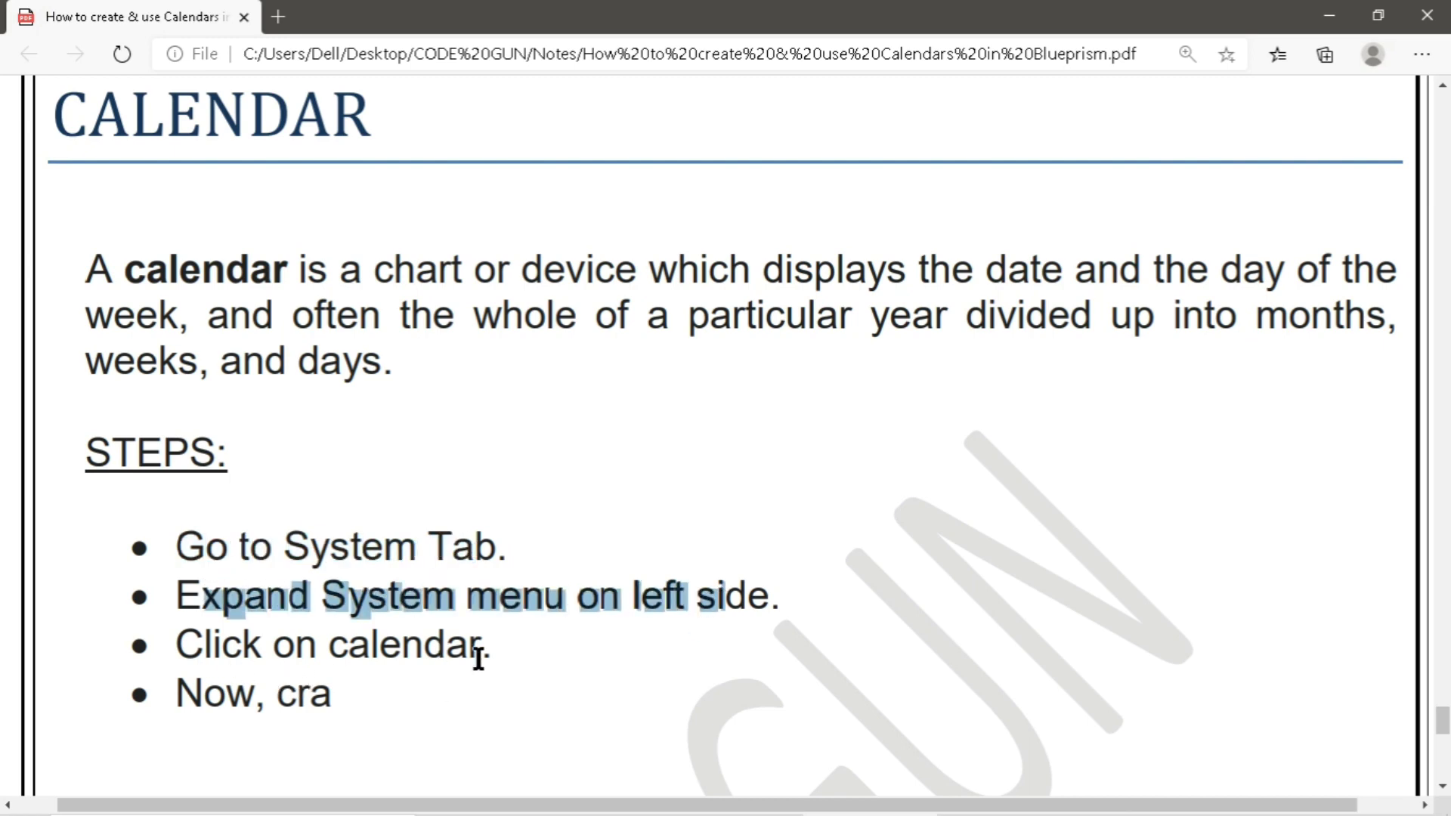
pyautogui.moveTo(478, 658); pyautogui.dragTo(177, 647)
pyautogui.moveTo(324, 697); pyautogui.dragTo(362, 583)
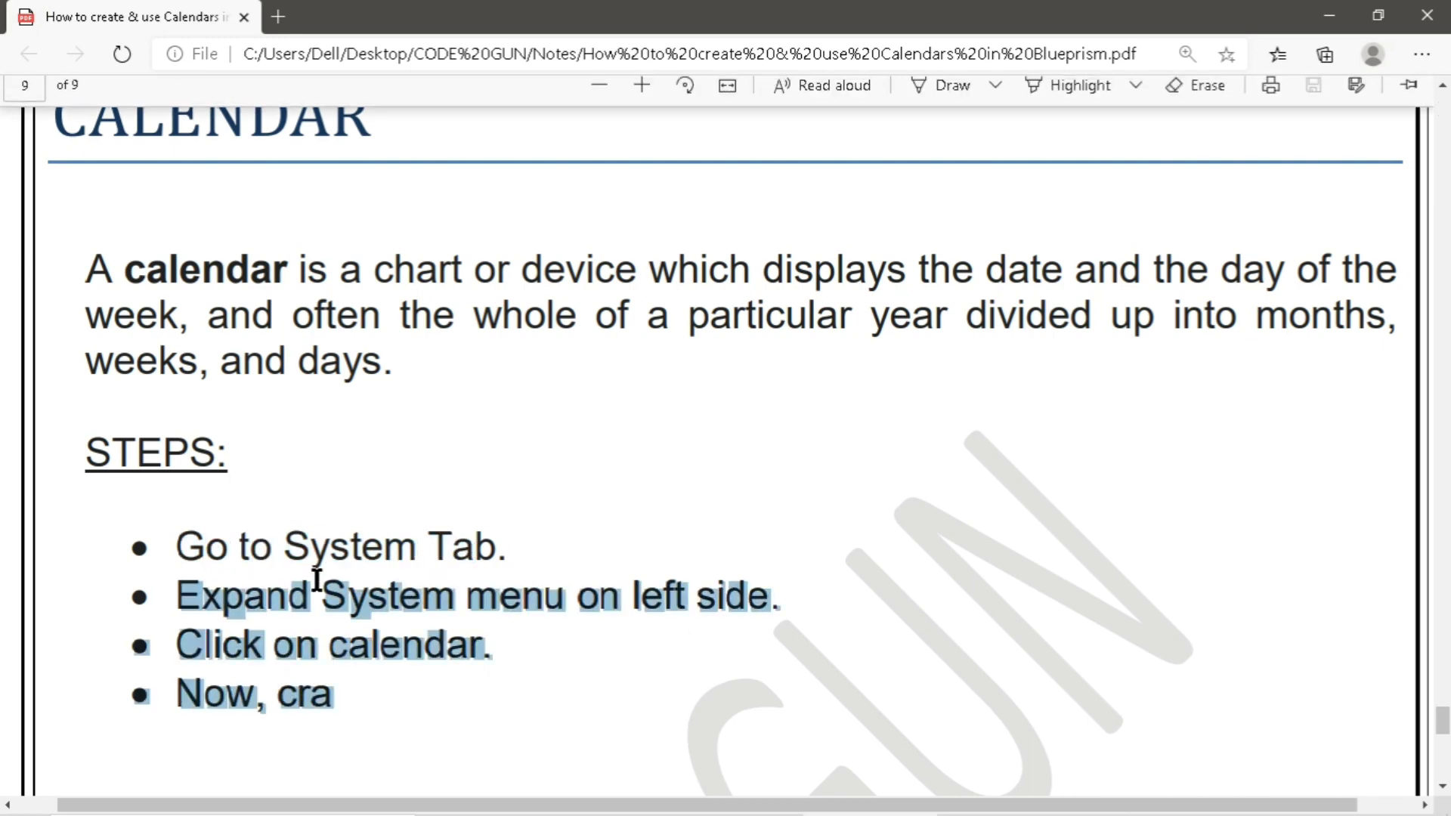
pyautogui.click(384, 682)
# Switch to Blue Prism, open the Calendar settings in the System area, and check which calendars already exist
pyautogui.hotkey('alt', 'Tab')
pyautogui.click(903, 39)
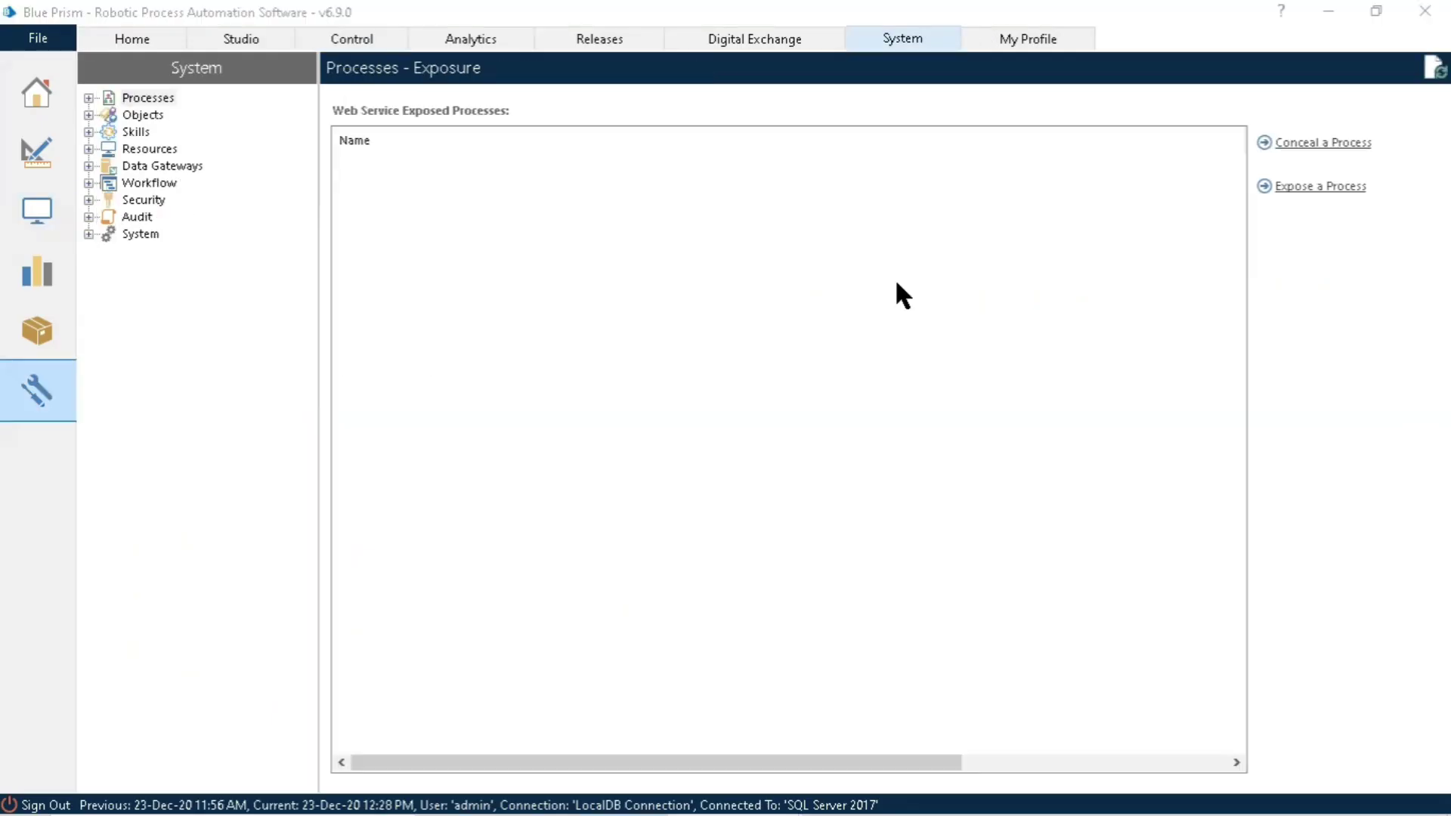
pyautogui.click(907, 40)
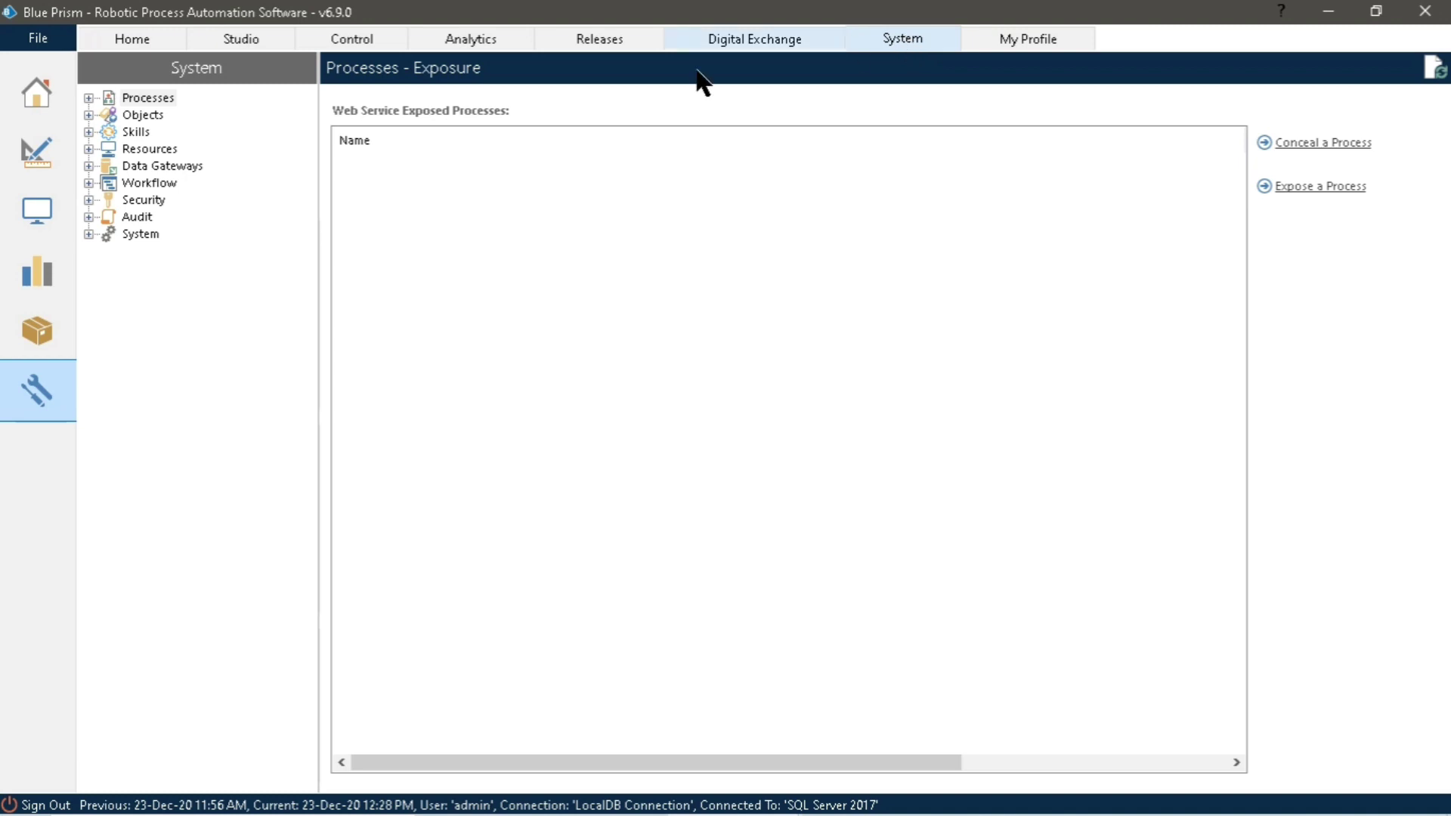
pyautogui.click(89, 232)
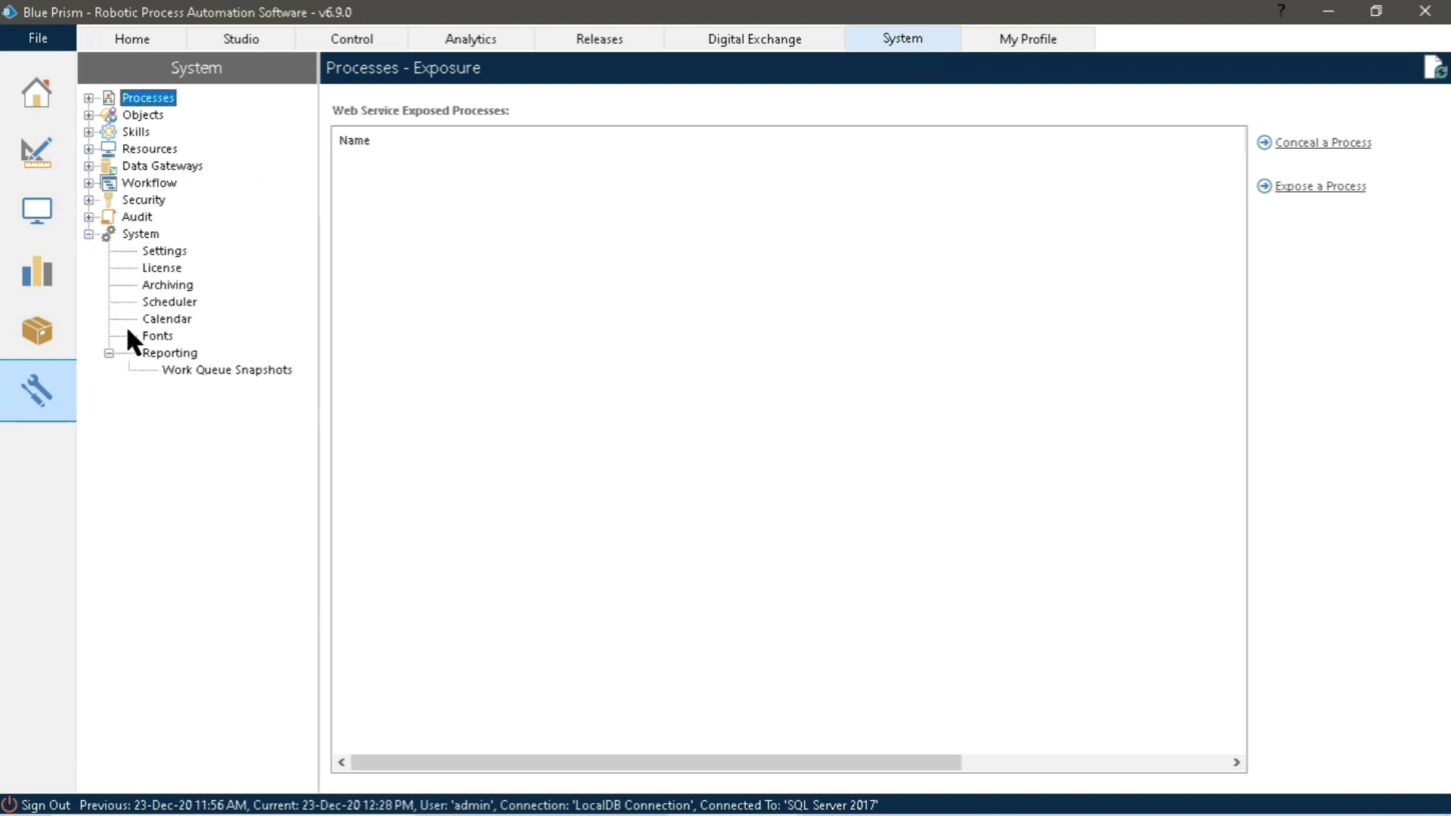
pyautogui.click(167, 319)
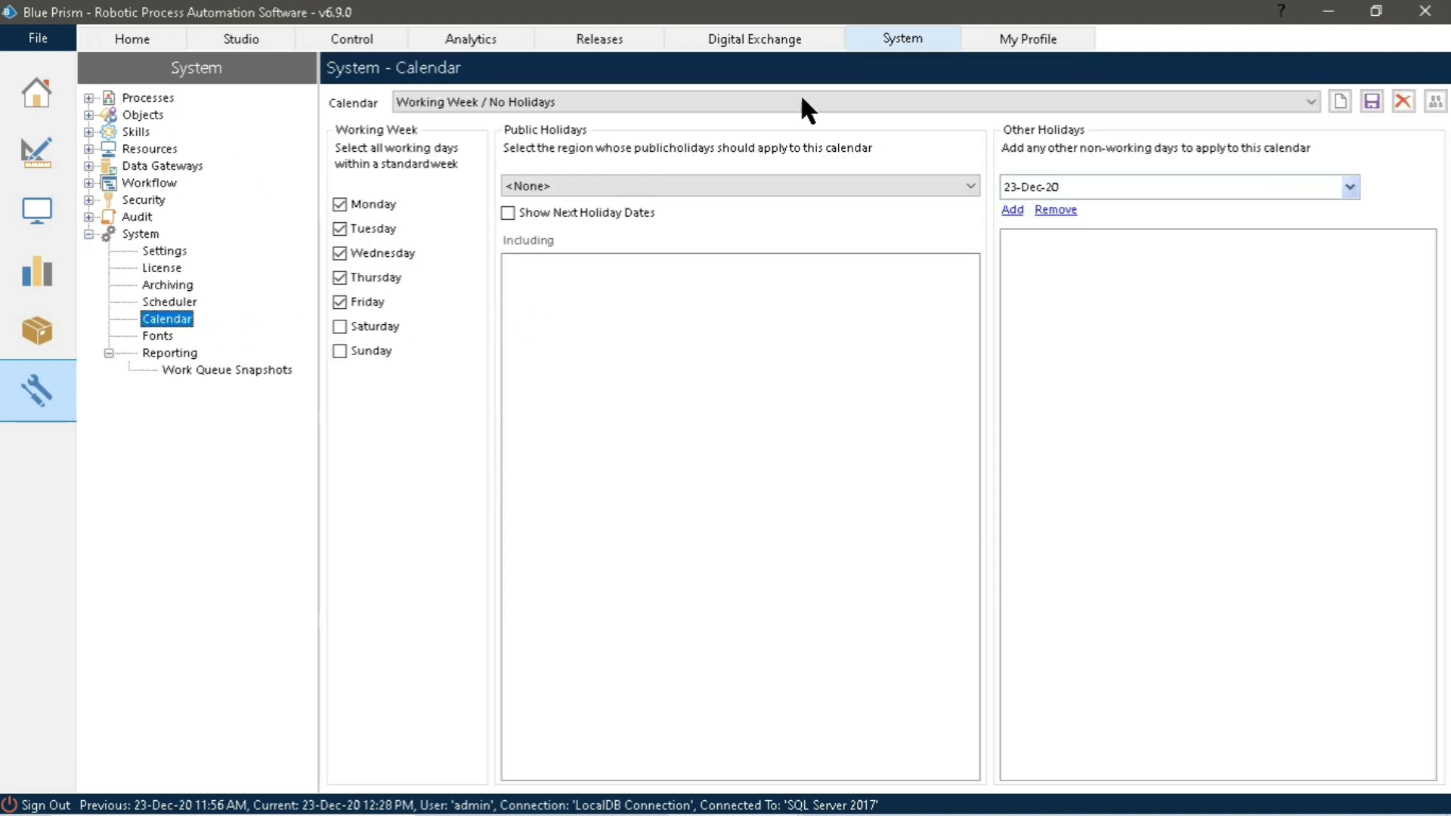
pyautogui.click(626, 102)
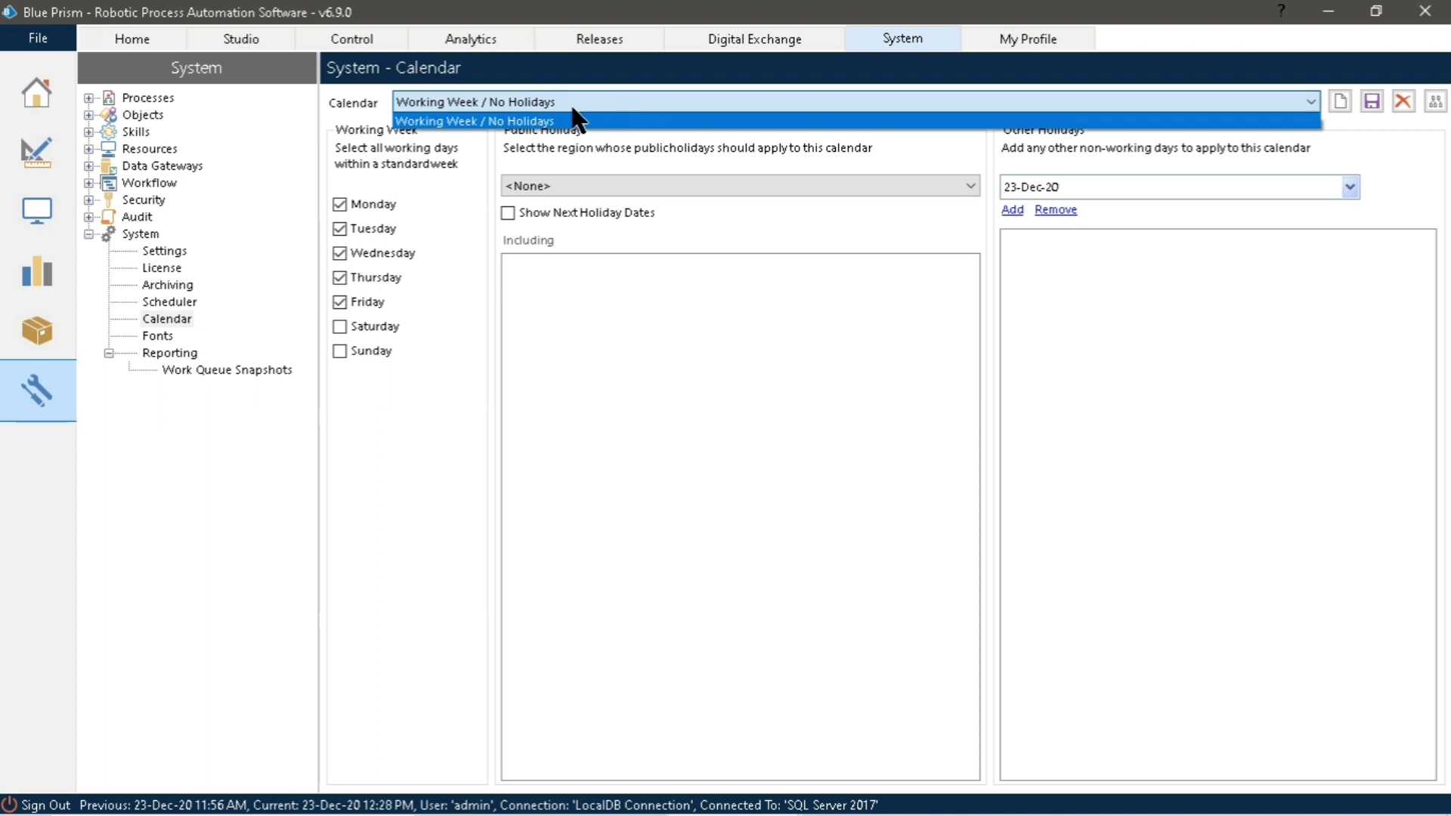
pyautogui.click(536, 122)
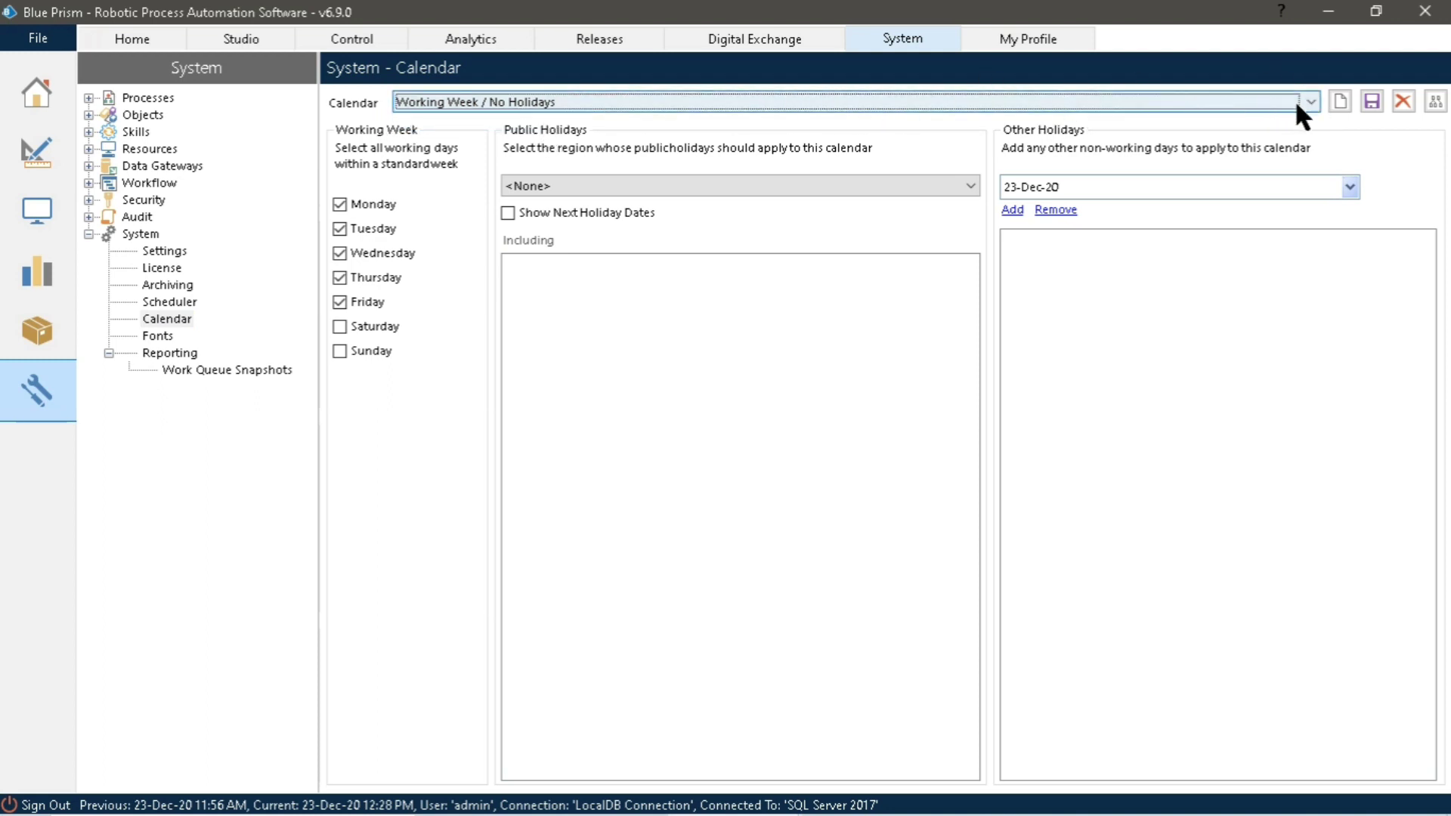
# Create and save a calendar named "Calendar without Wednesdays" with Saturday and Sunday added as working days and Wednesday excluded
pyautogui.click(1336, 99)
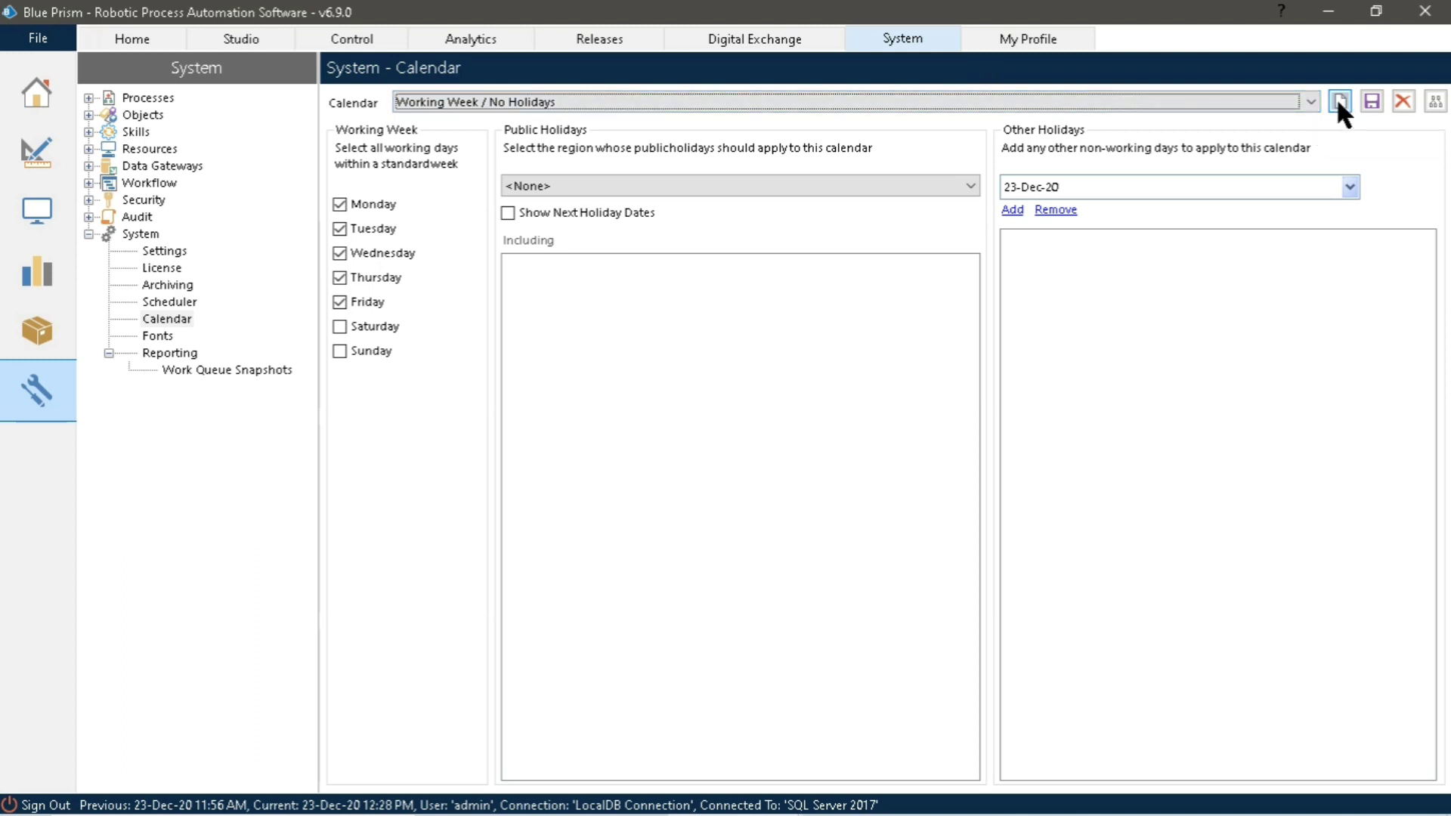
pyautogui.write('Calendar without Wednesdays')
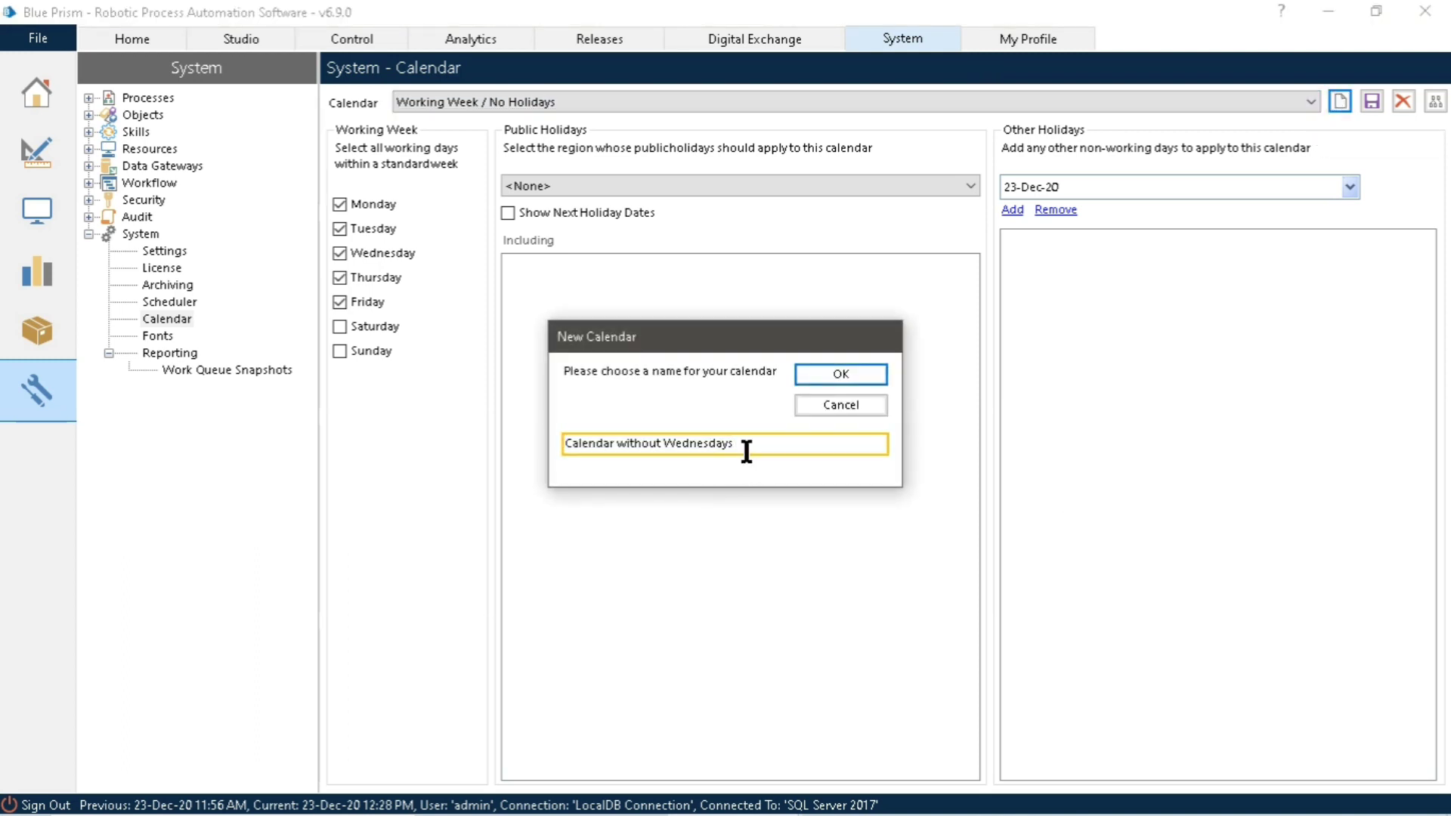
pyautogui.click(847, 371)
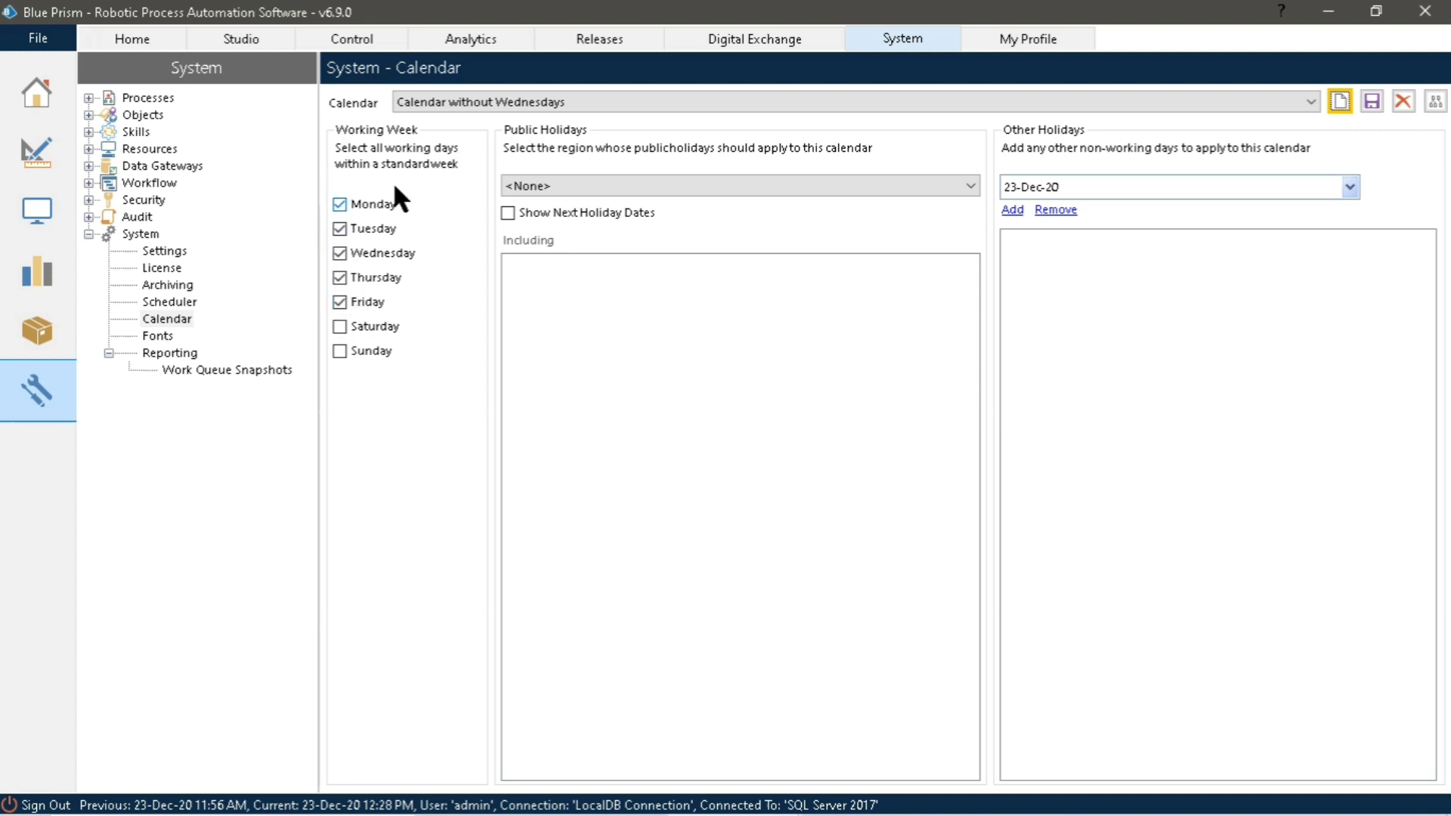
pyautogui.click(339, 351)
pyautogui.click(339, 327)
pyautogui.click(340, 254)
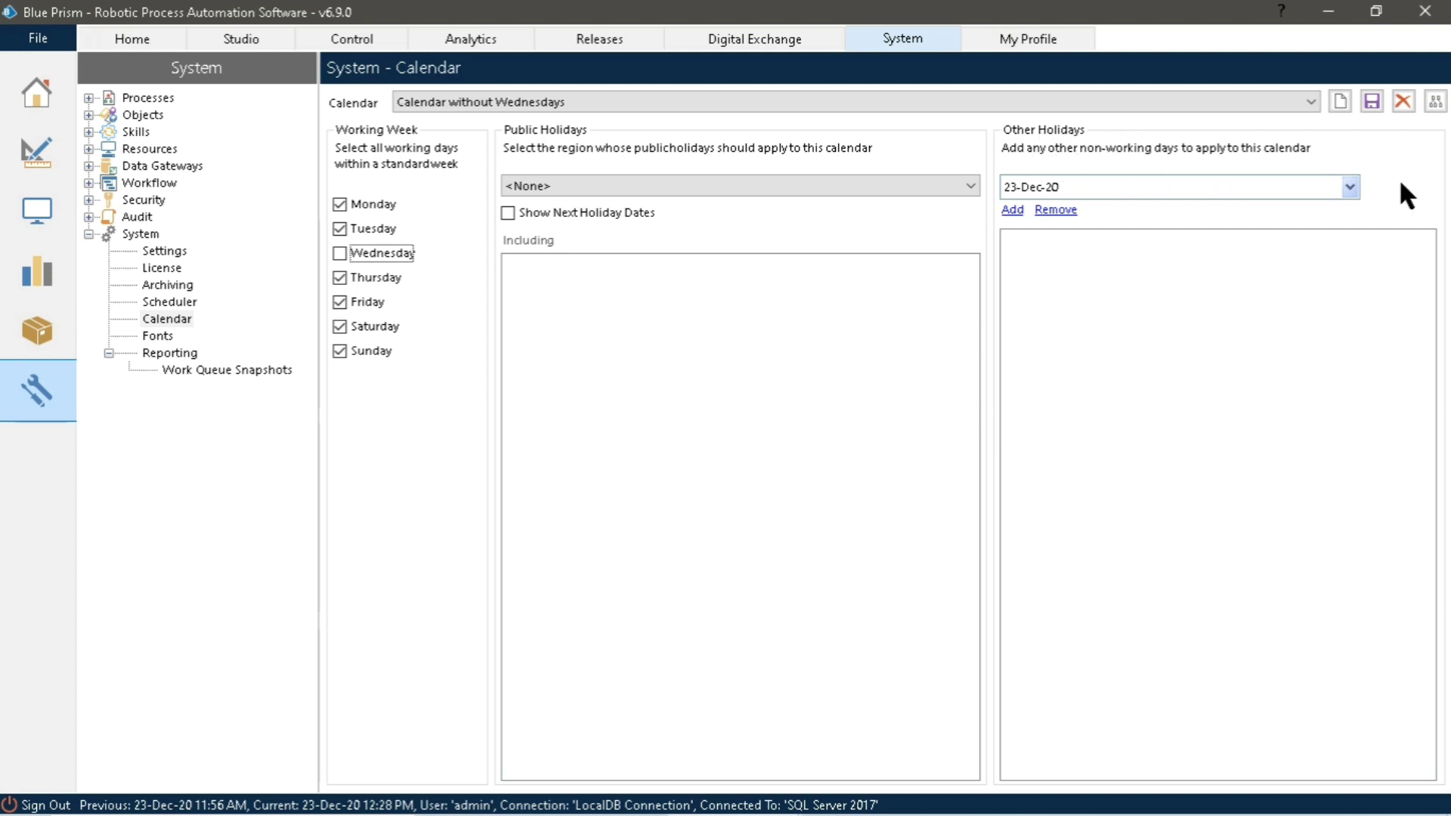
pyautogui.click(1373, 101)
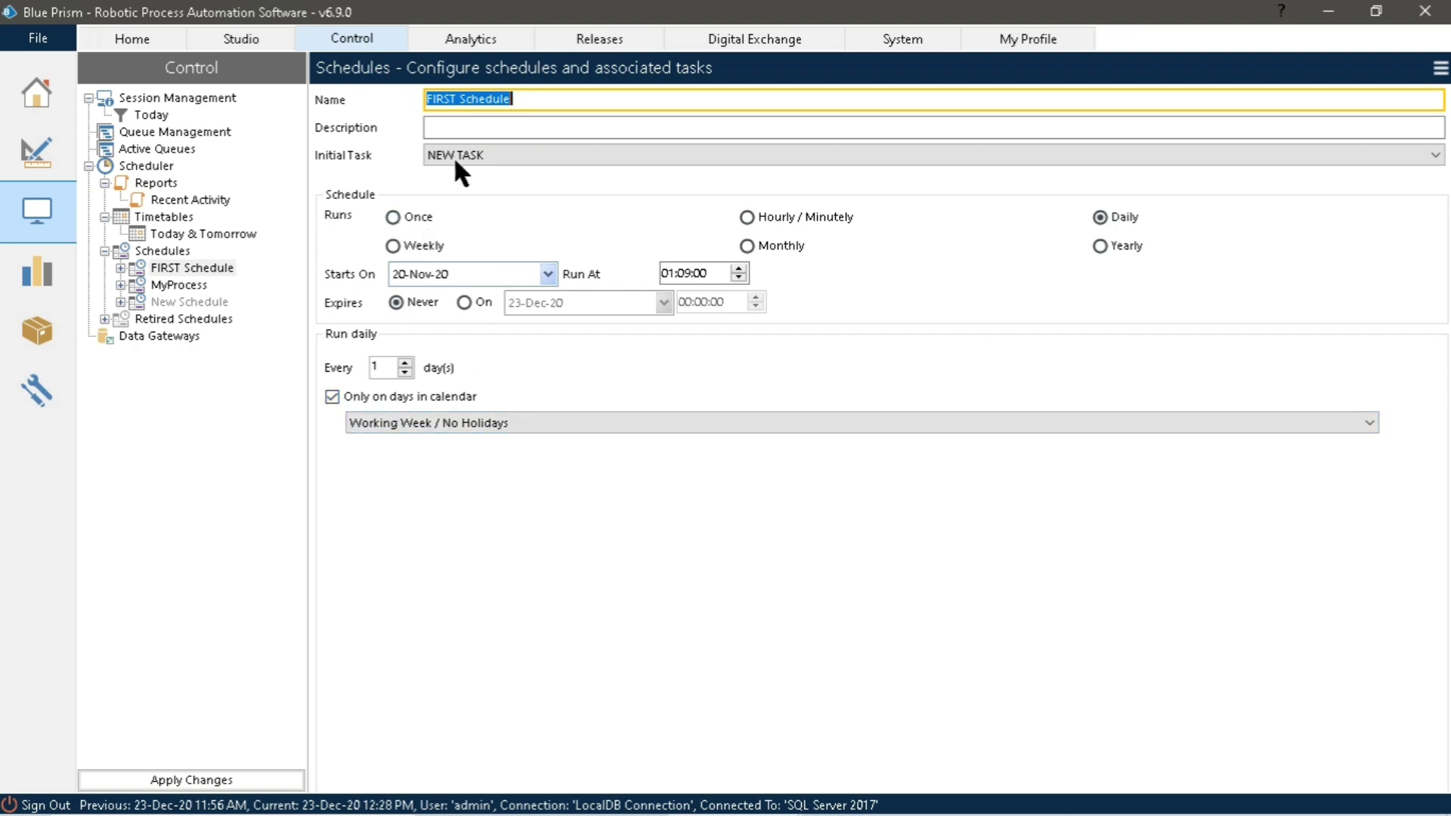
# Make the daily FIRST Schedule run only on days in "Calendar without Wednesdays" and apply the change
pyautogui.click(1112, 217)
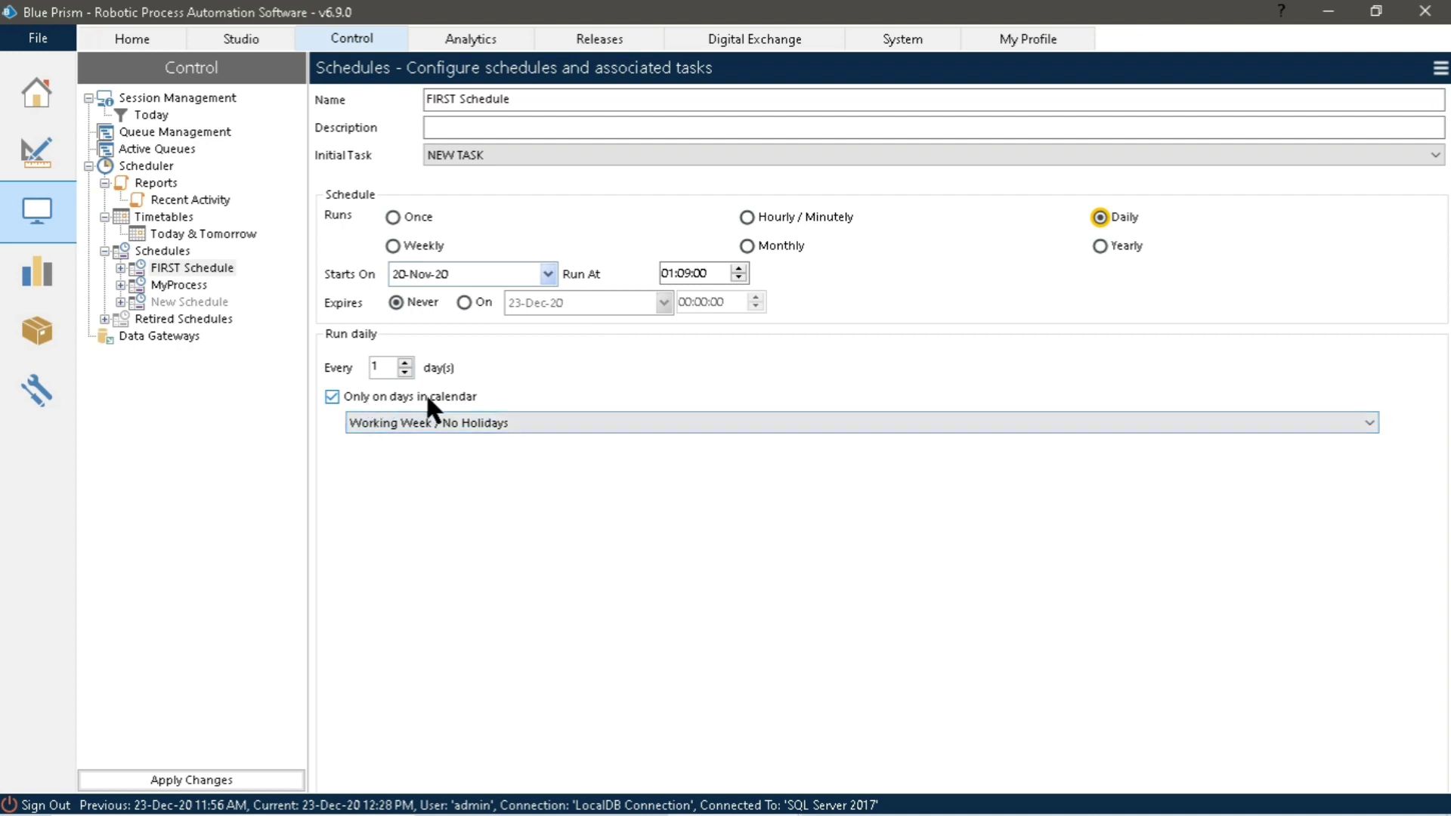
pyautogui.click(443, 423)
pyautogui.click(412, 456)
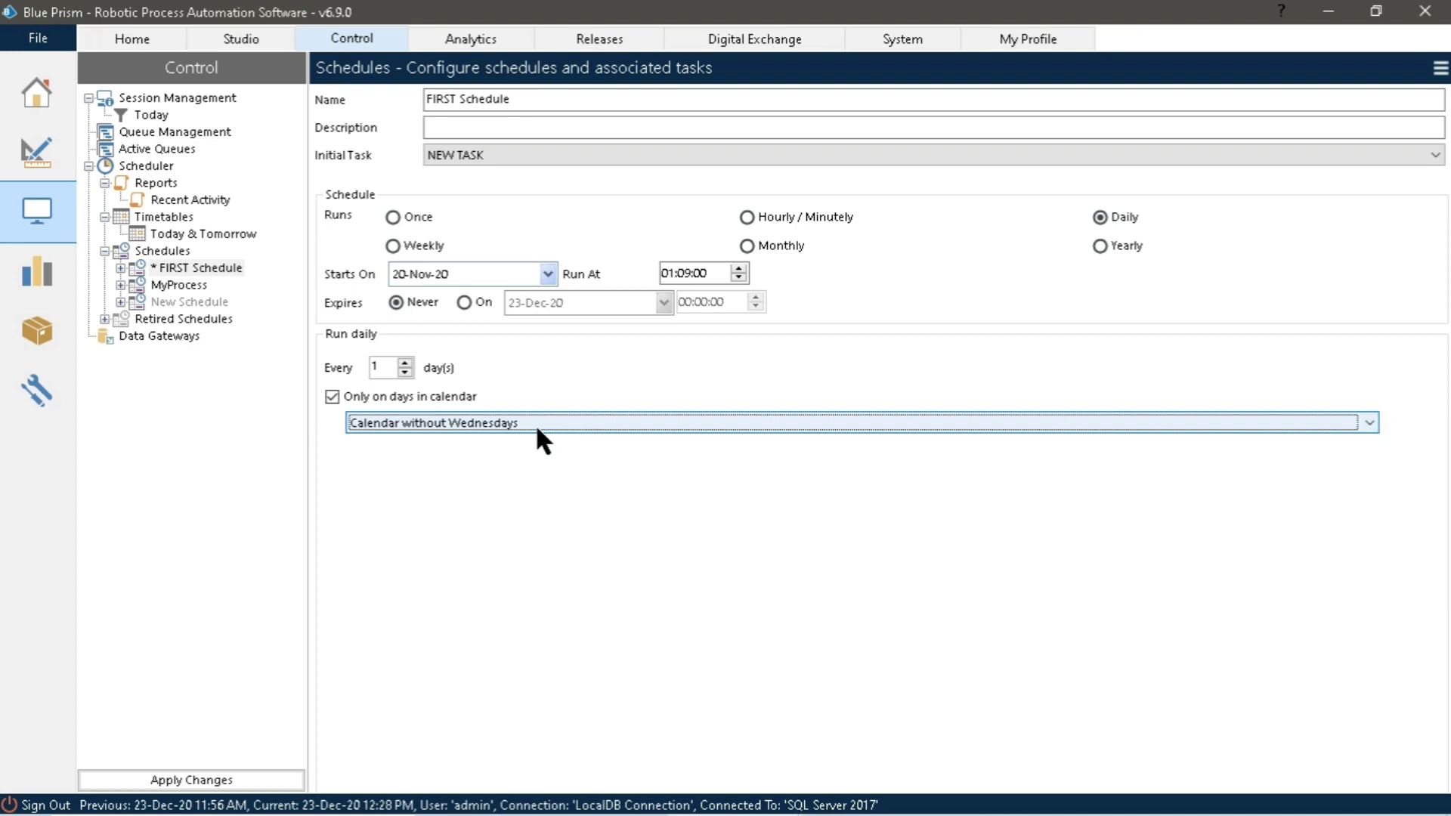
pyautogui.click(191, 780)
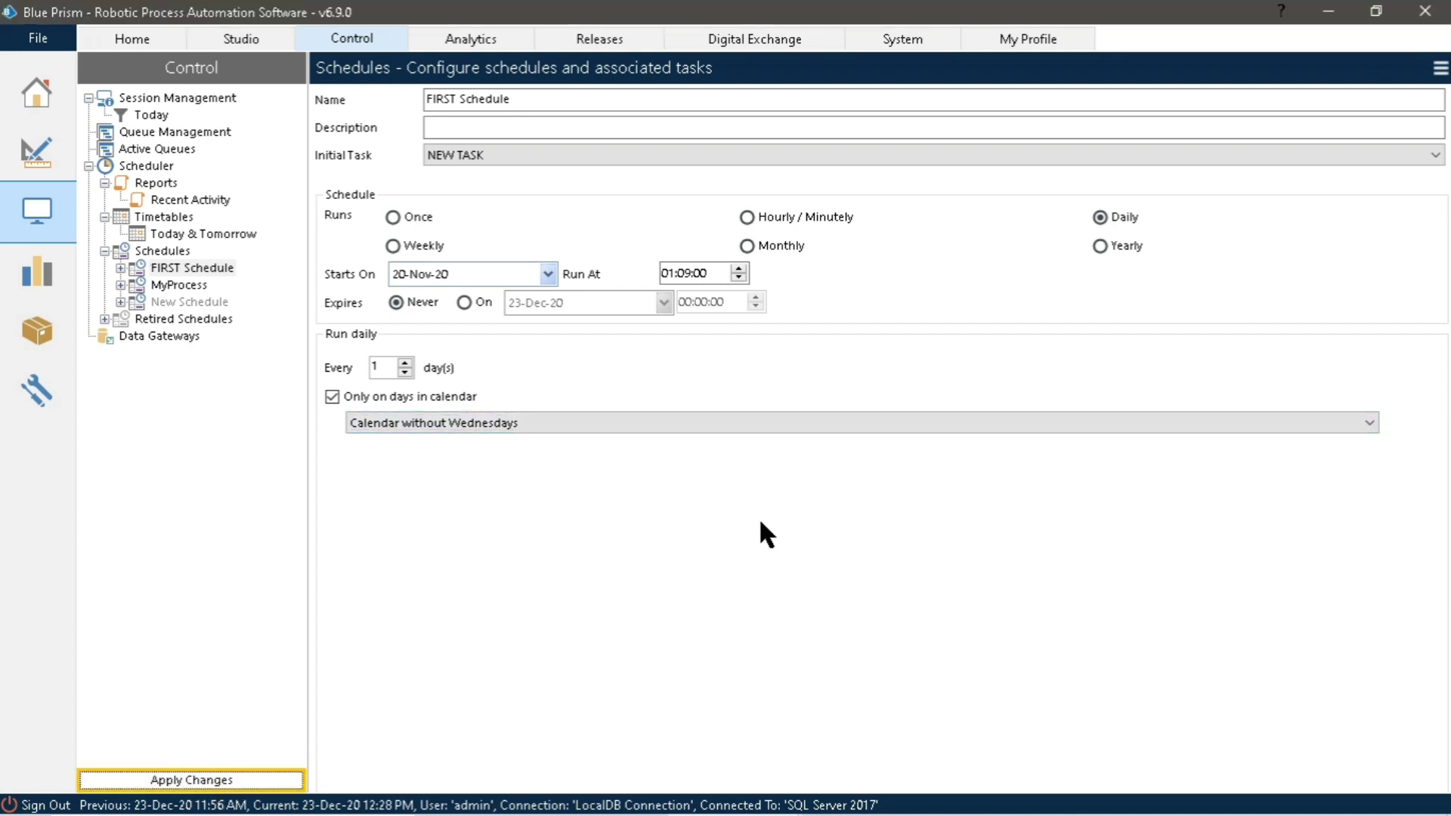
# Highlight the PDF query about running daily except public holidays, and create a Blue Prism calendar named "Calendar with Public Holidays"
pyautogui.moveTo(124, 366); pyautogui.dragTo(304, 413)
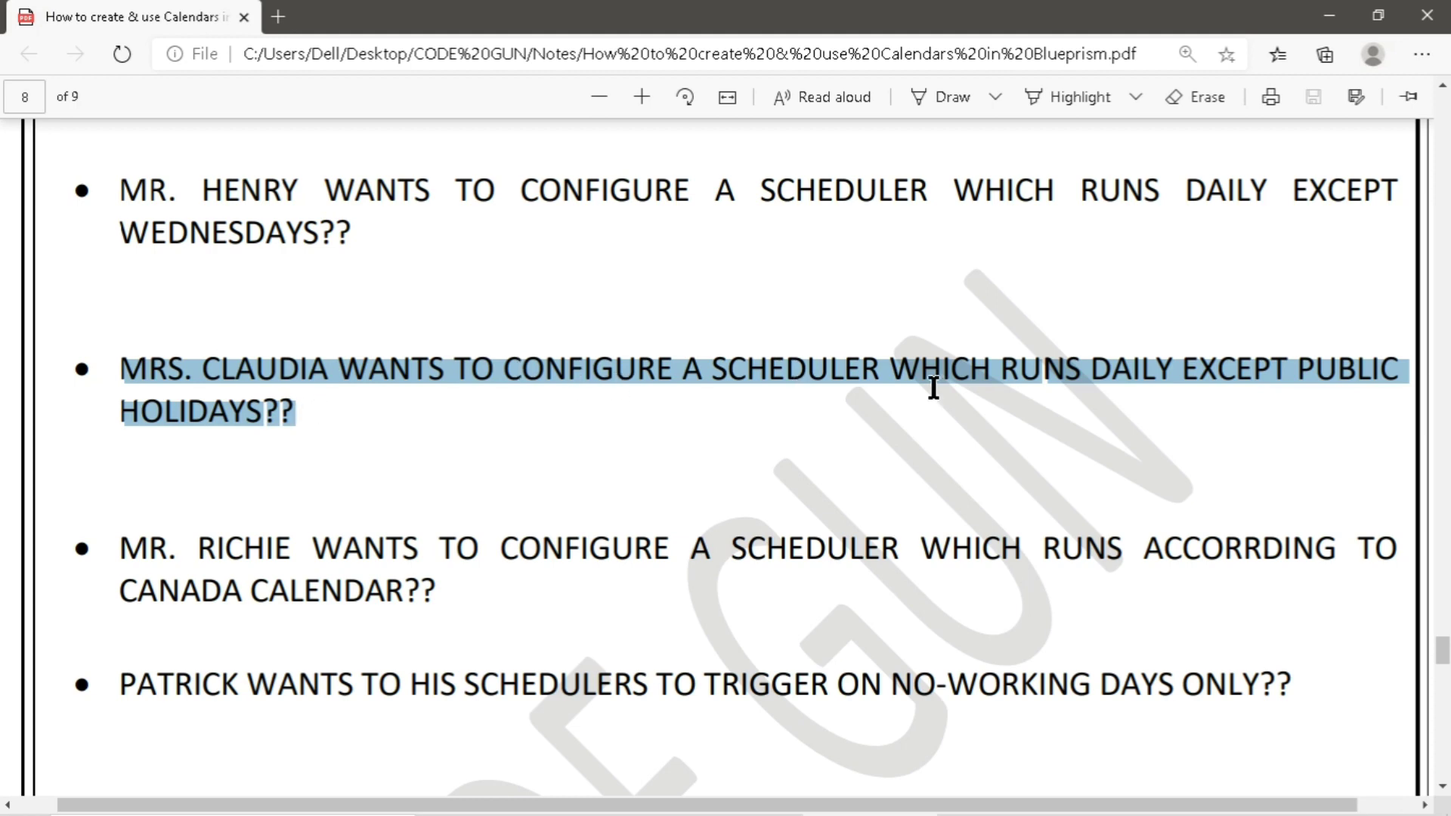
pyautogui.write('Calenda')
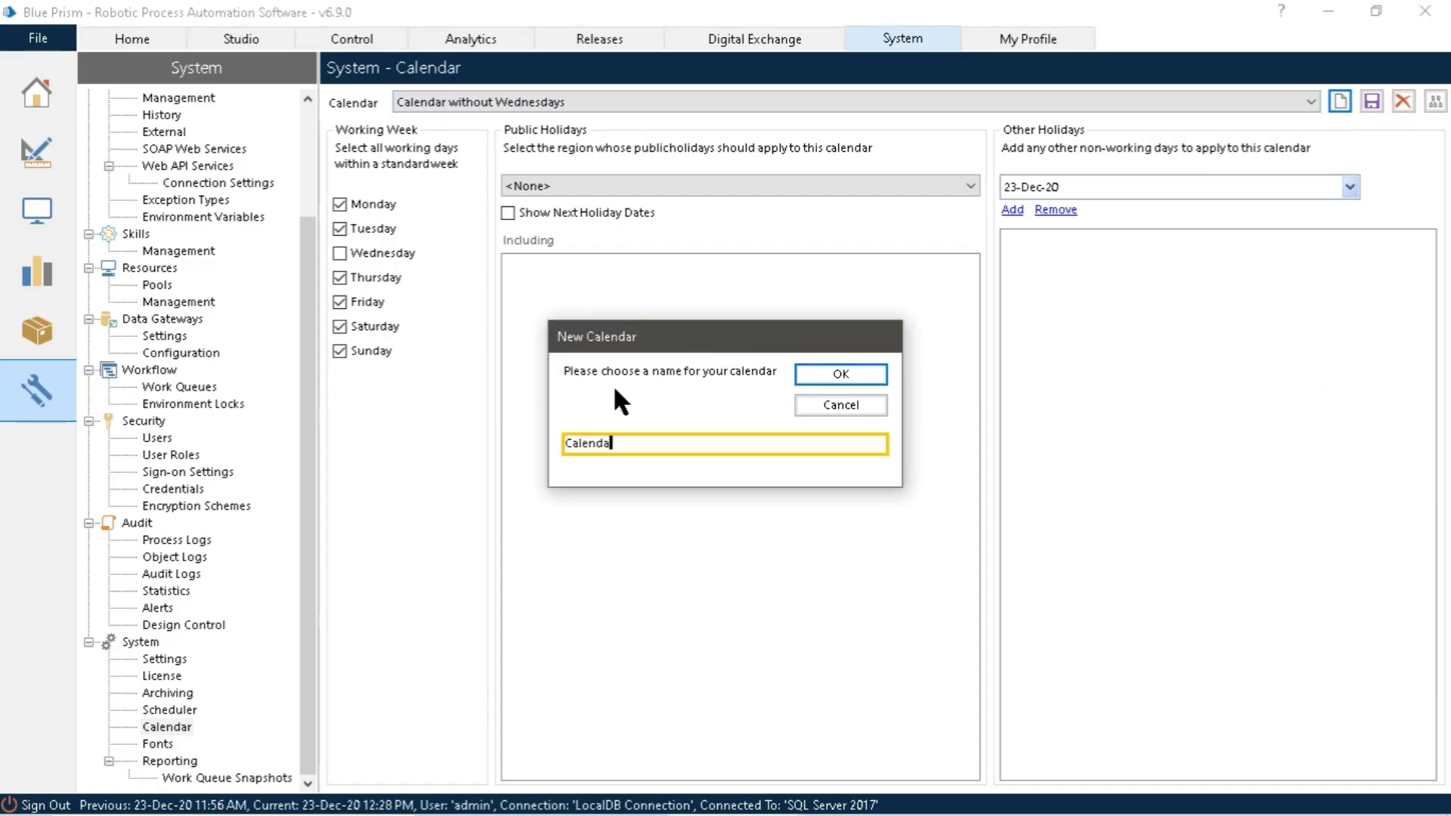
pyautogui.write('r with Public Holidays')
pyautogui.press('Left')
pyautogui.press('Left')
pyautogui.press('Left')
pyautogui.press('Left')
pyautogui.press('Left')
pyautogui.press('Left')
pyautogui.press('Left')
pyautogui.press('Left')
pyautogui.press('Left')
pyautogui.press('Left')
pyautogui.press('Left')
pyautogui.press('Left')
pyautogui.write('b')
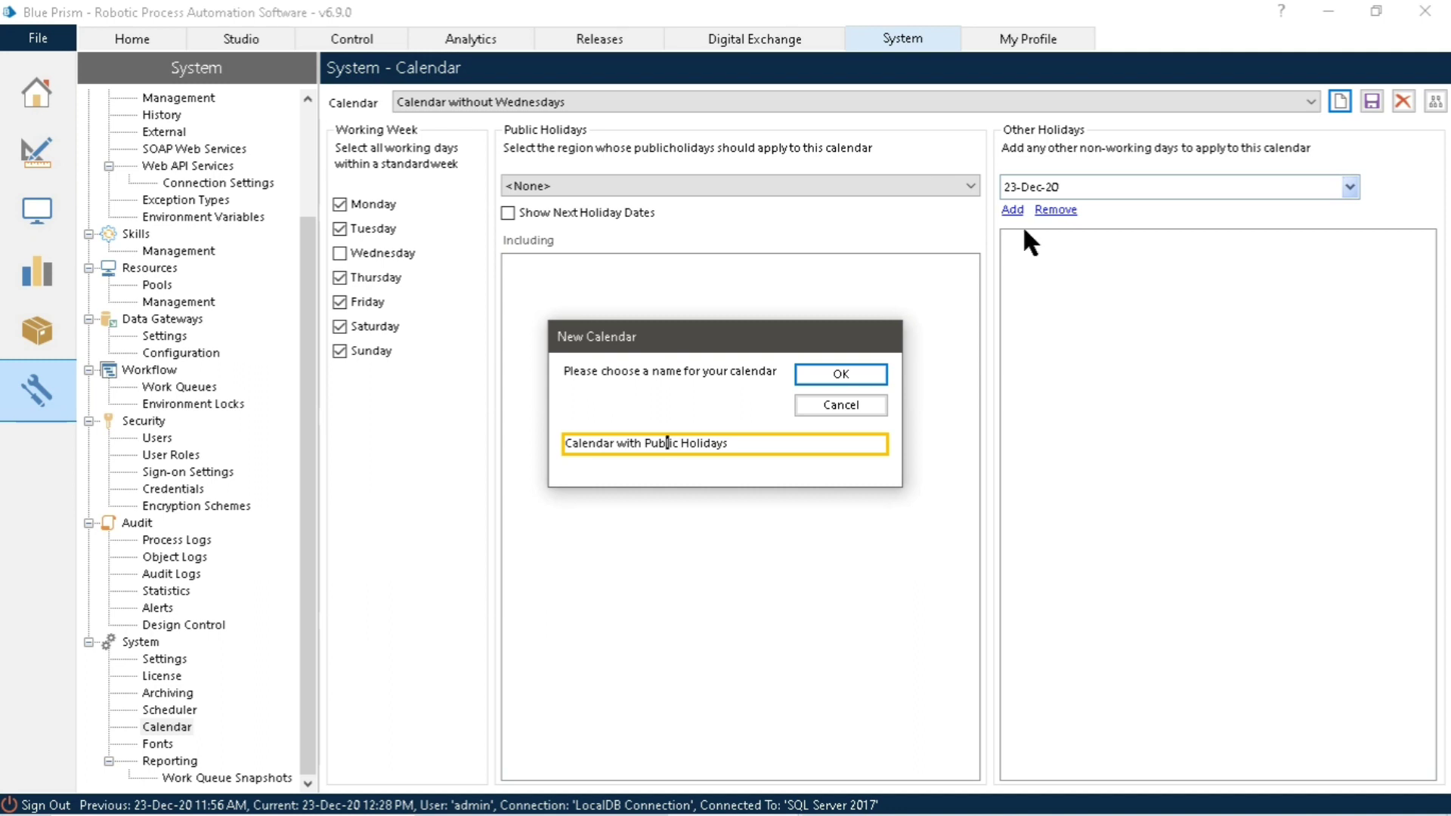
pyautogui.click(855, 388)
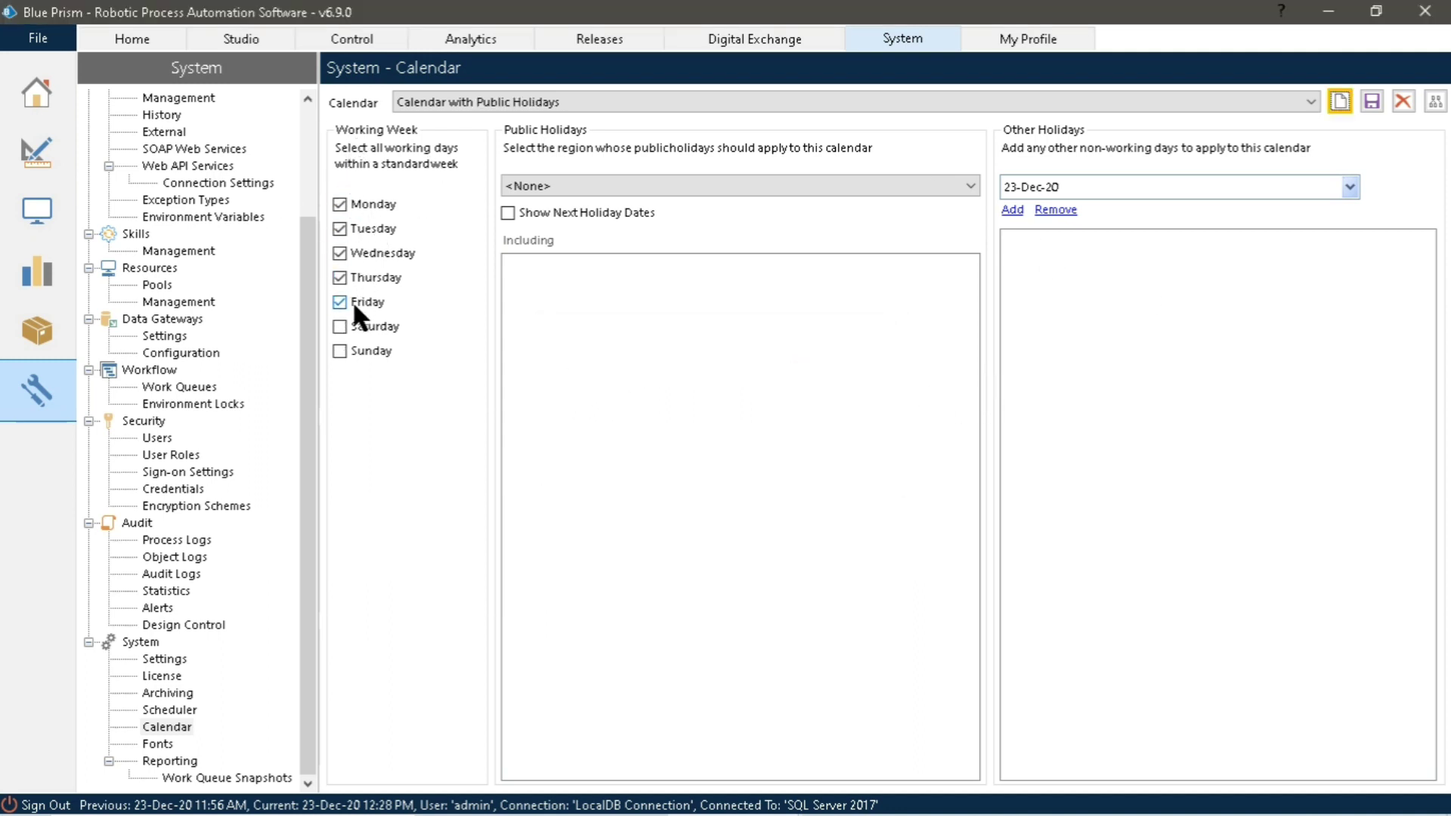
# Apply the England and Wales public holidays to "Calendar with Public Holidays" and save the calendar
pyautogui.click(768, 185)
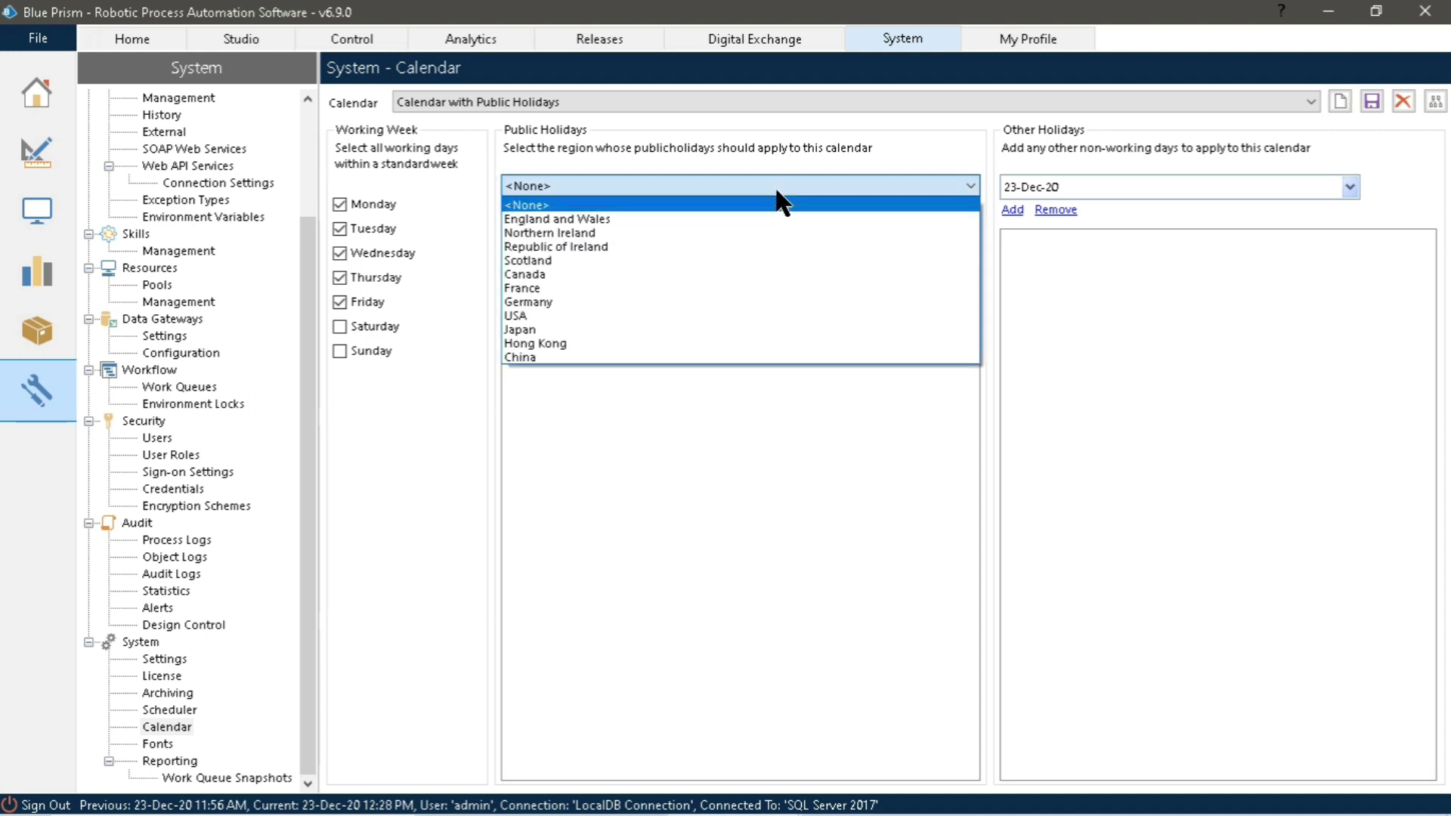
pyautogui.click(547, 217)
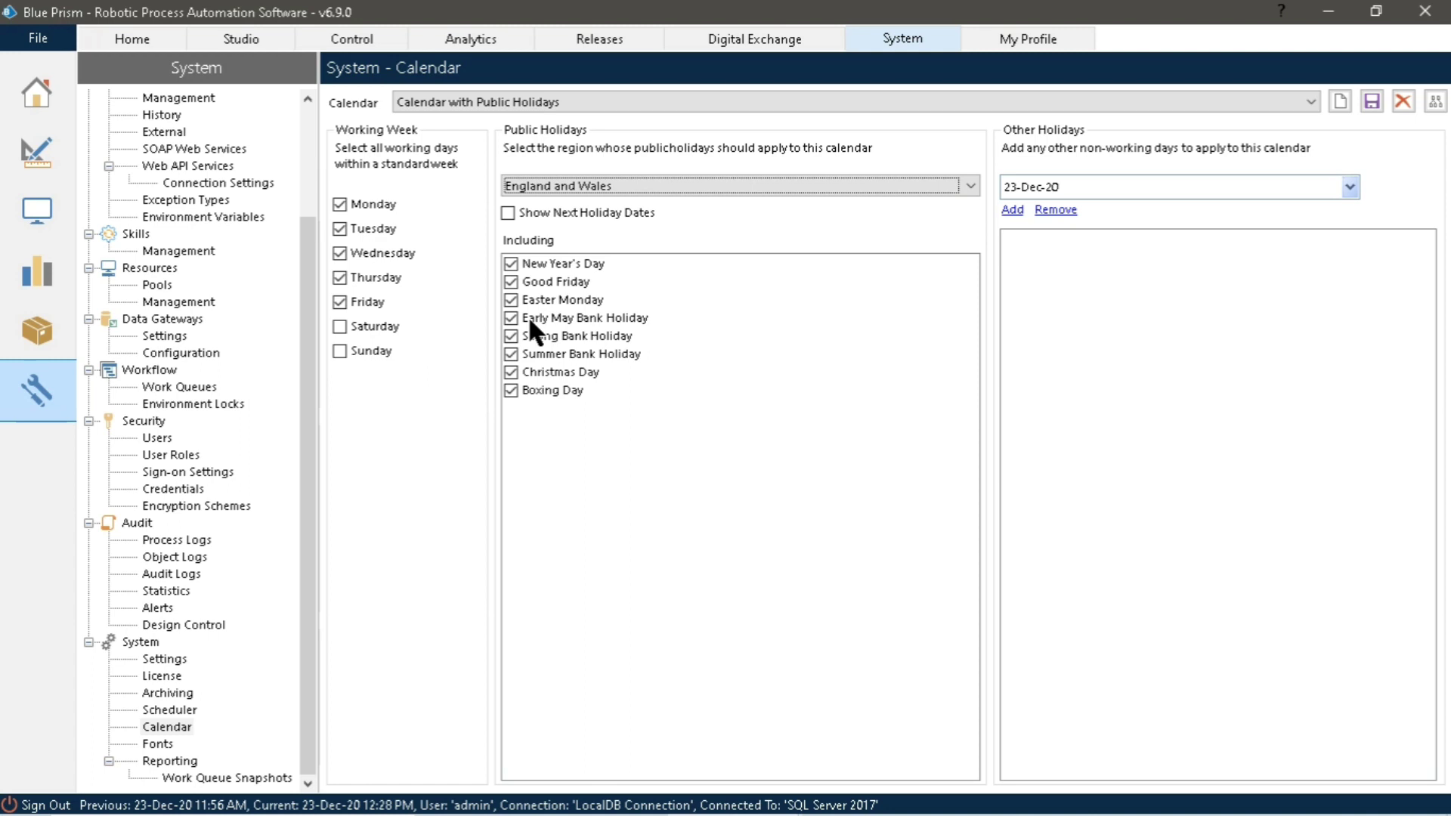
pyautogui.click(1371, 101)
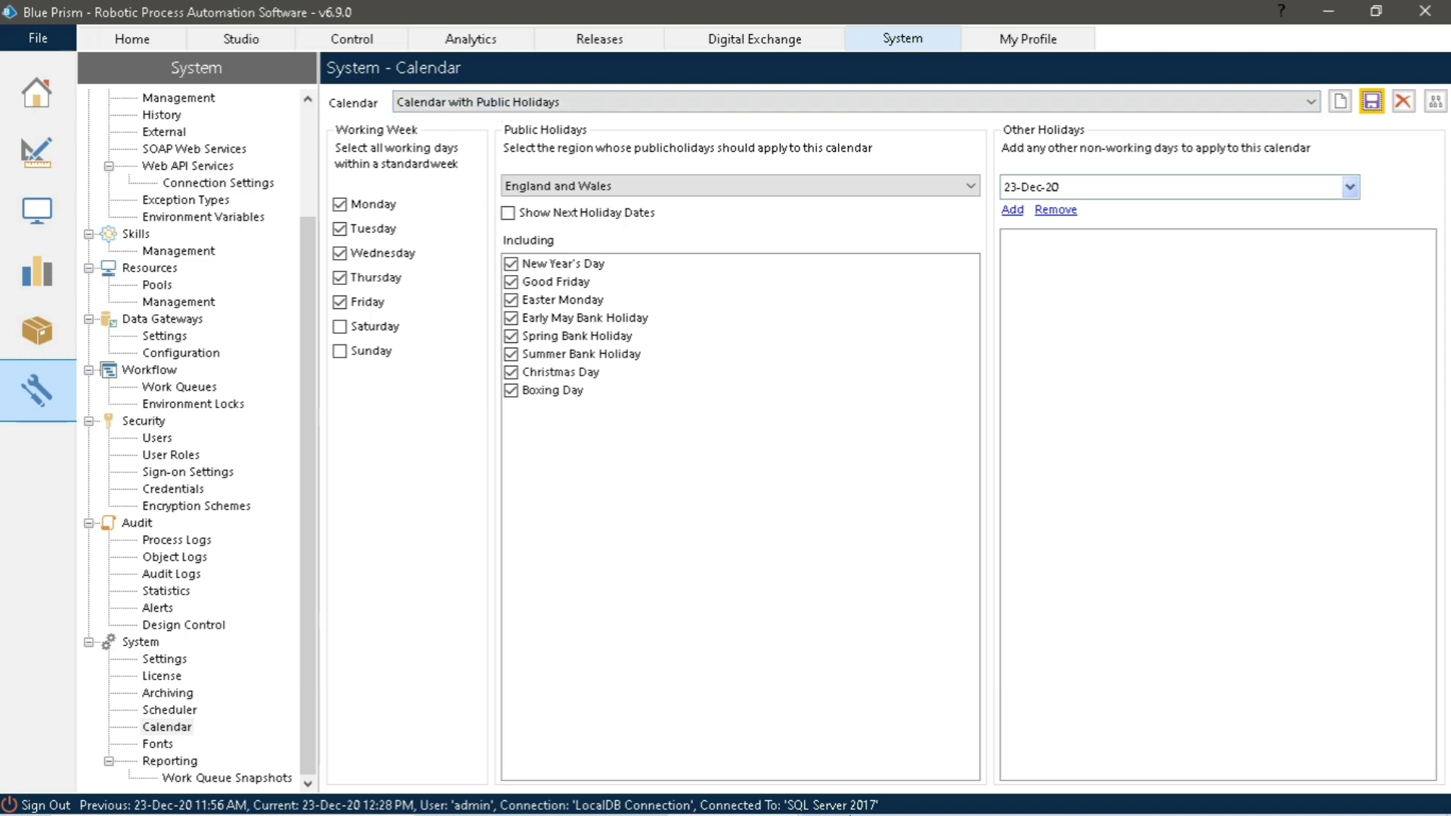
# Return to the PDF in Edge and highlight the query about a scheduler that follows the Canada calendar
pyautogui.click(885, 793)
pyautogui.moveTo(134, 335); pyautogui.dragTo(446, 363)
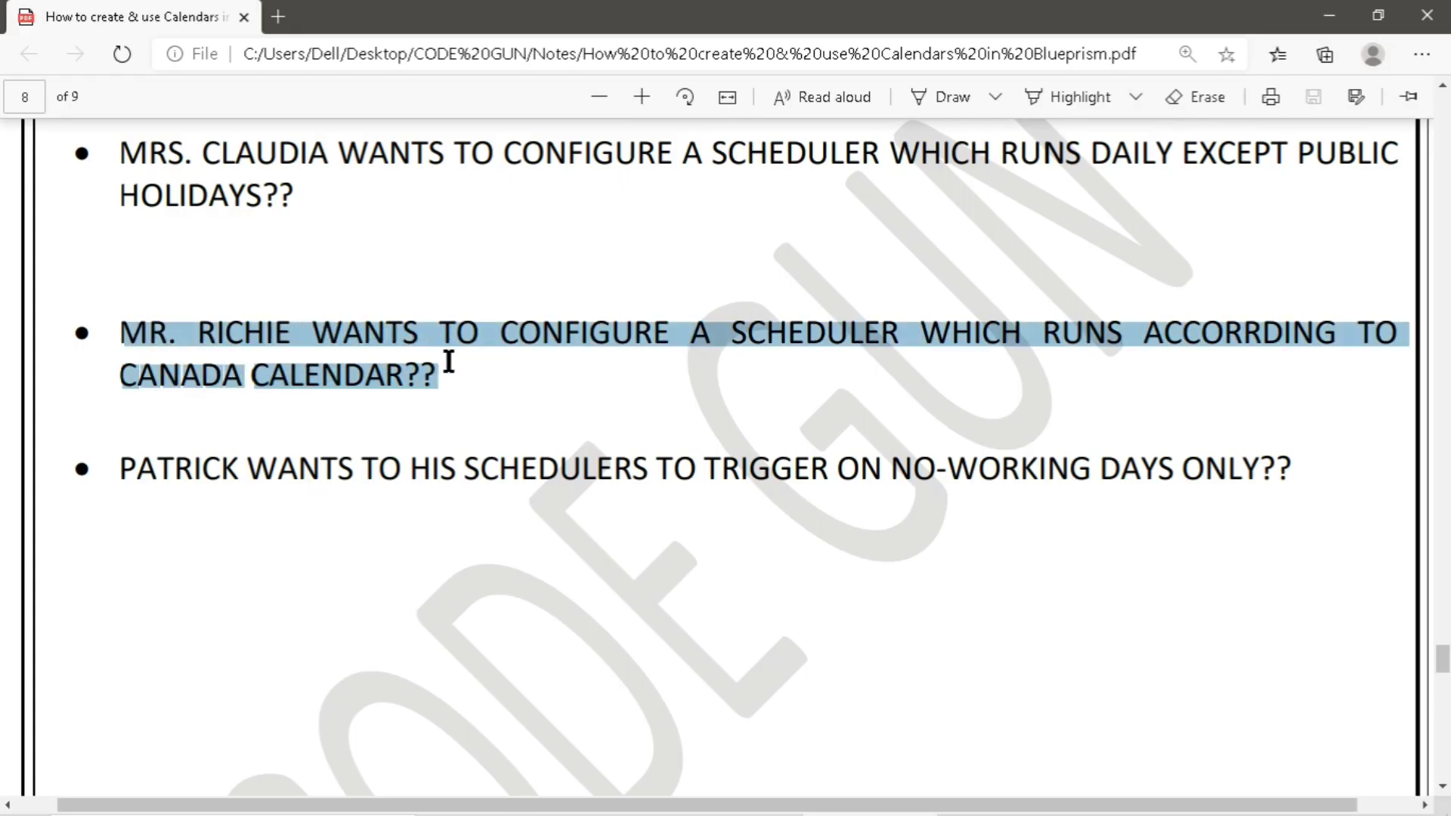
pyautogui.click(930, 333)
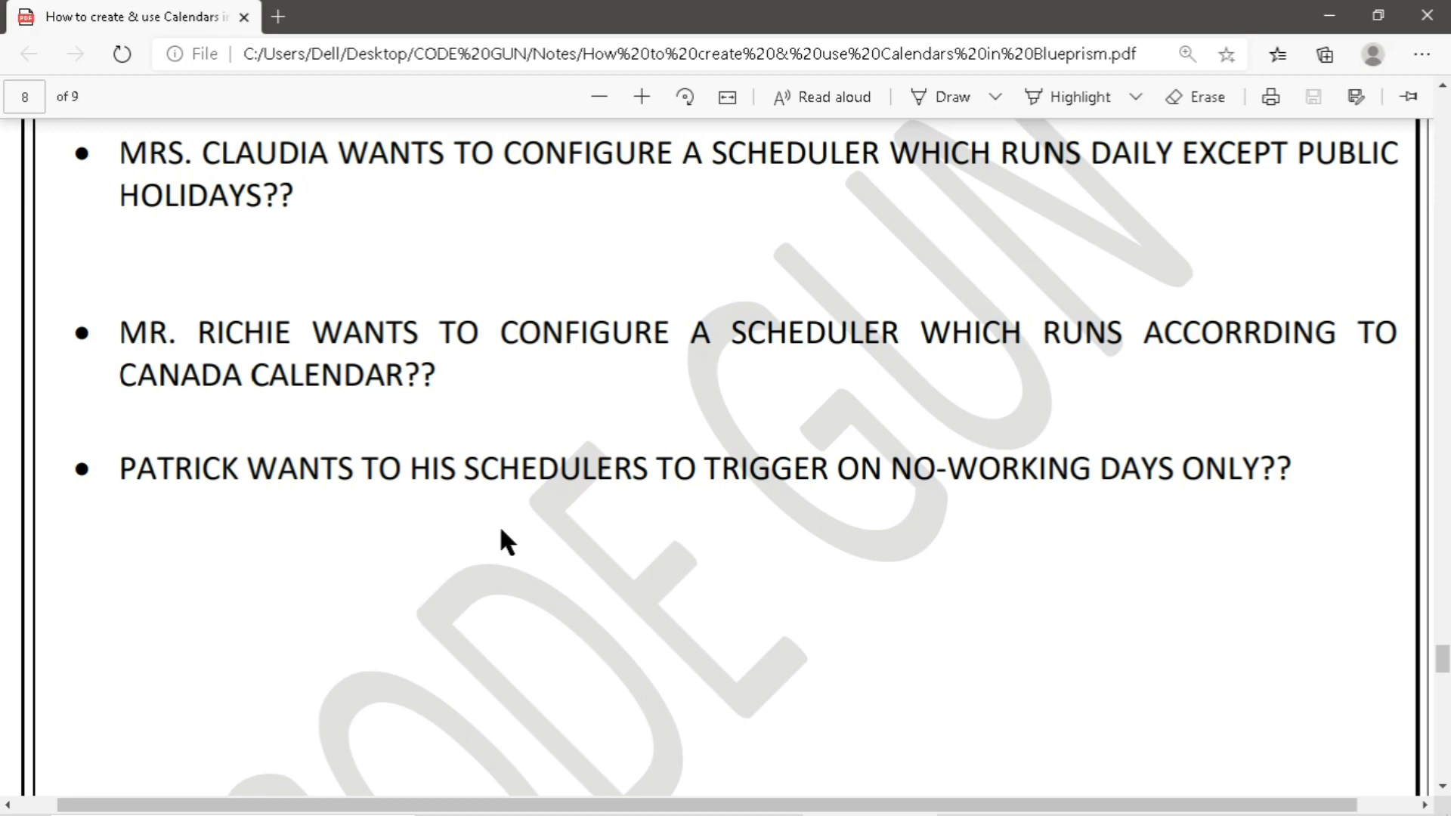
# Switch to Blue Prism and change the public holiday region of "Calendar with Public Holidays" to Canada
pyautogui.hotkey('alt', 'Tab')
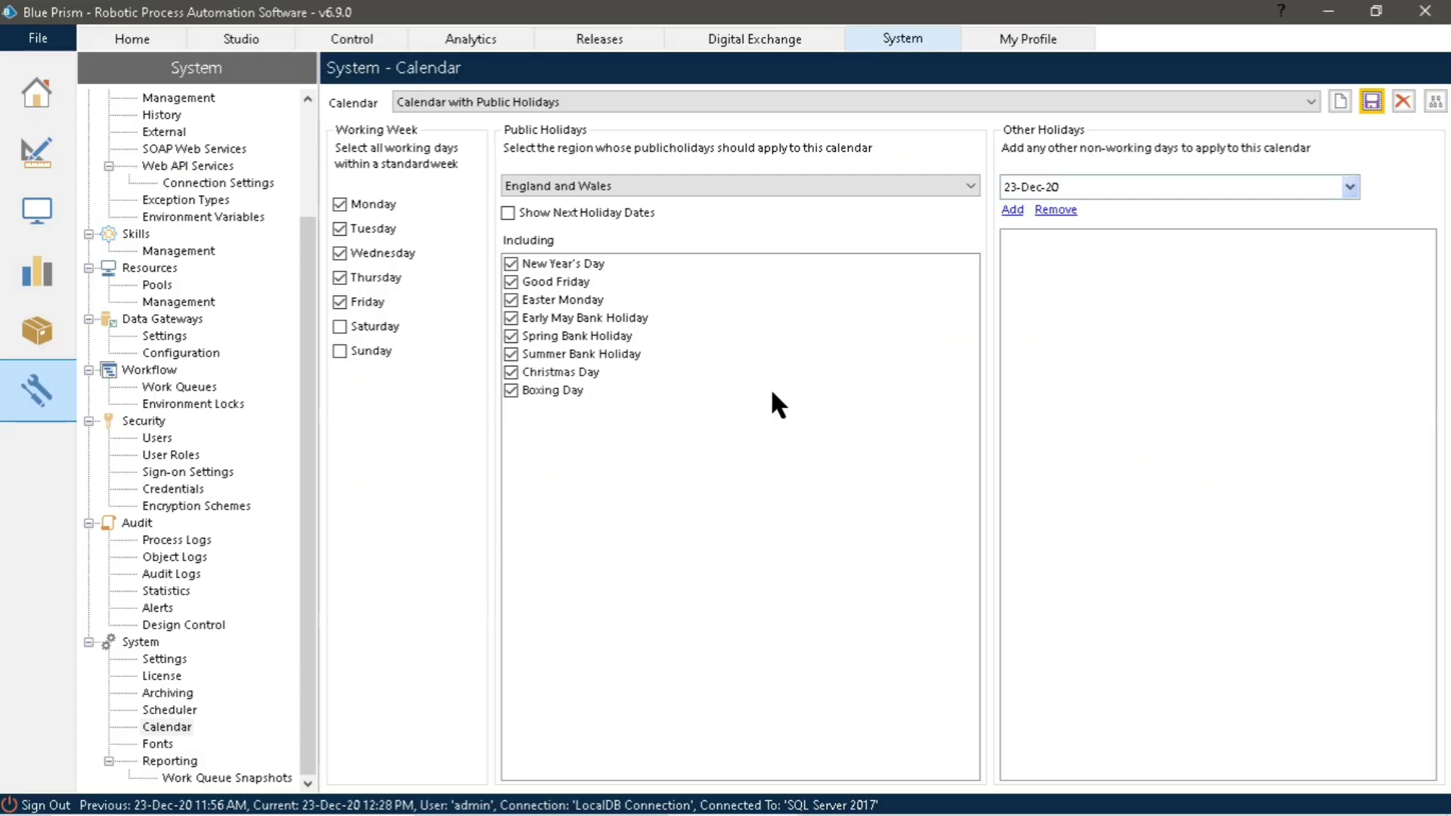
pyautogui.click(954, 186)
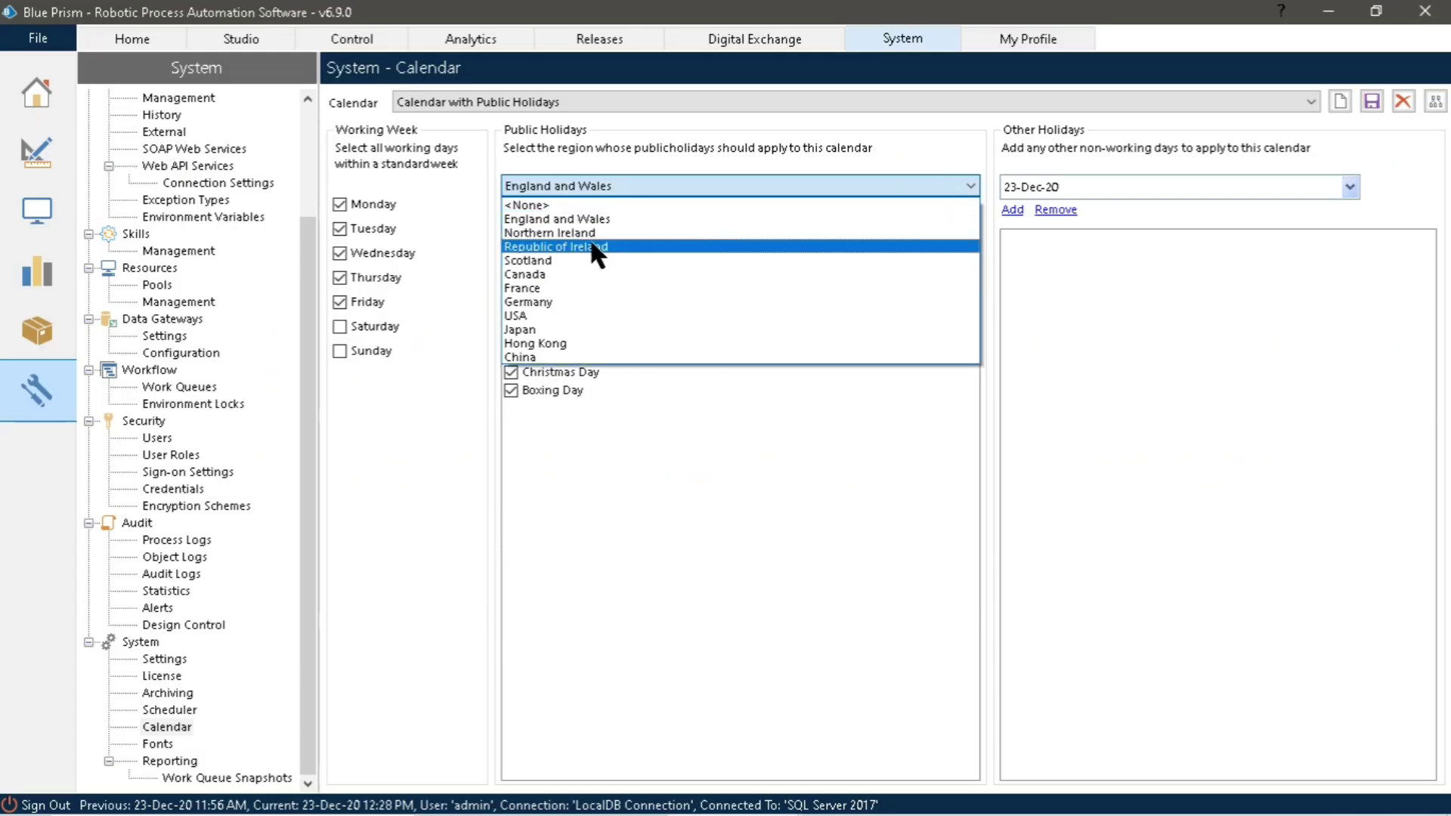
pyautogui.click(531, 272)
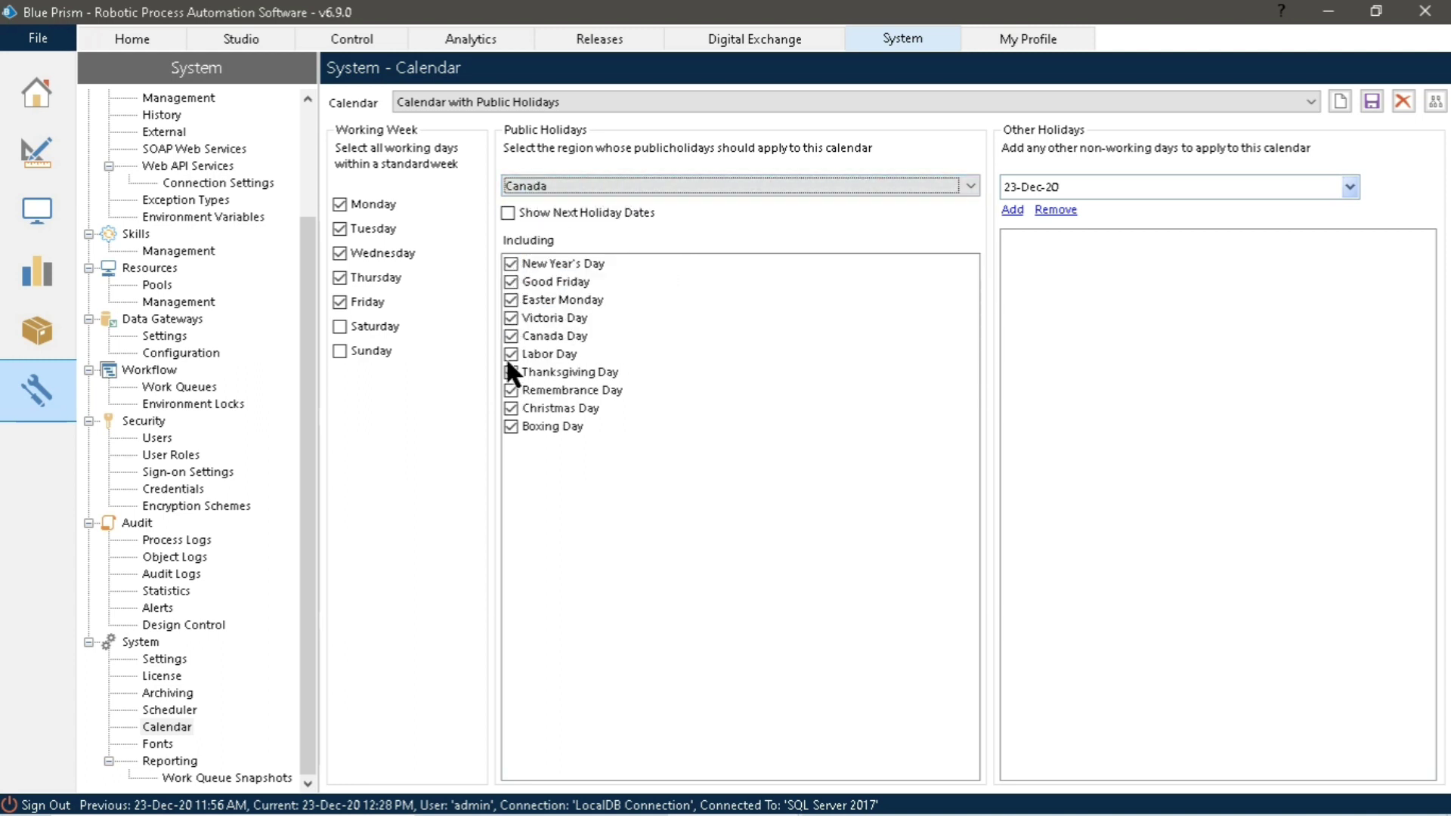
# Exclude several individual Canada holidays, from New Year's Day to Labor Day, and include them all again
pyautogui.click(506, 355)
pyautogui.click(505, 318)
pyautogui.click(510, 298)
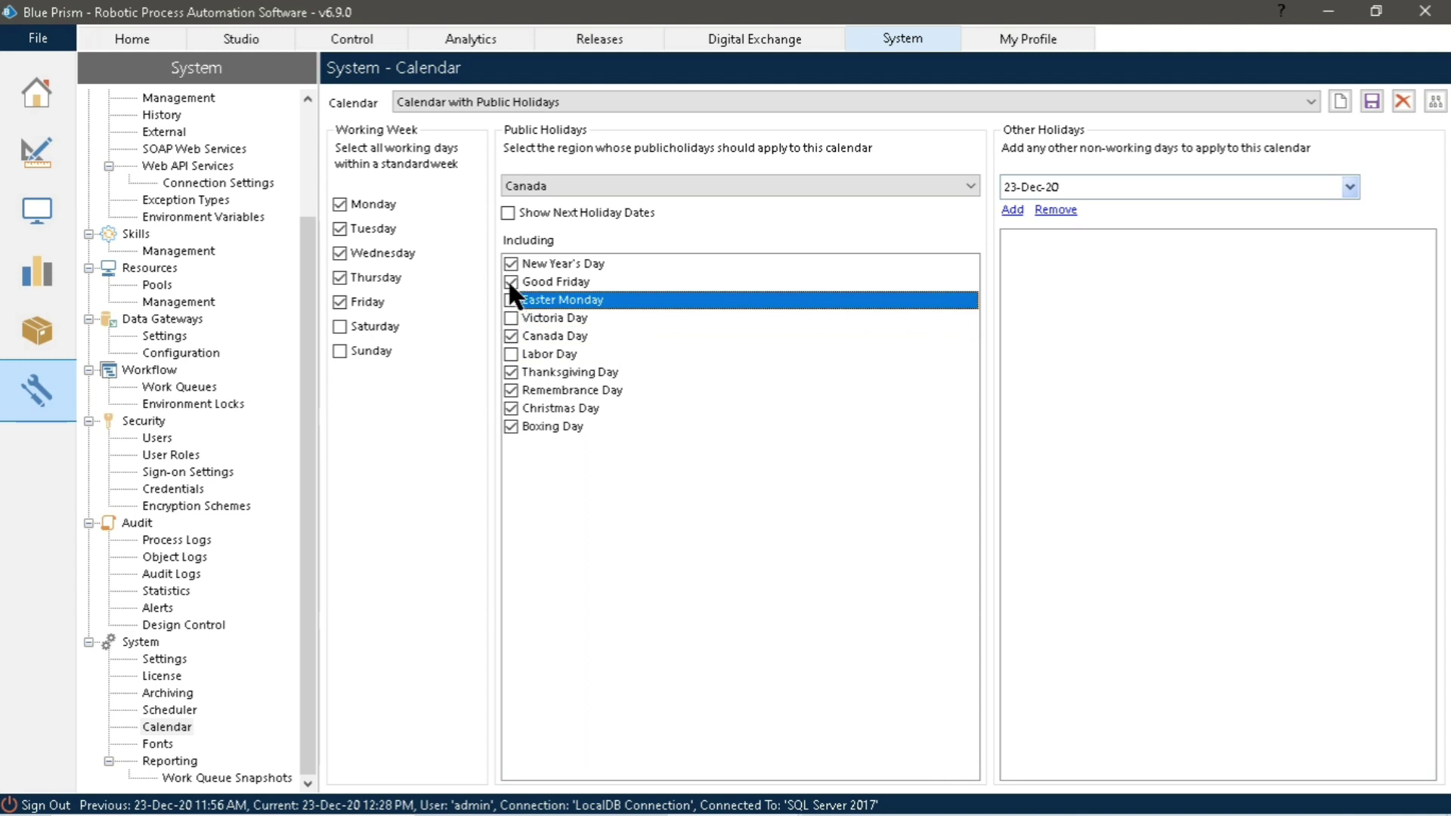
pyautogui.click(507, 279)
pyautogui.click(506, 261)
pyautogui.click(507, 279)
pyautogui.click(508, 300)
pyautogui.click(507, 317)
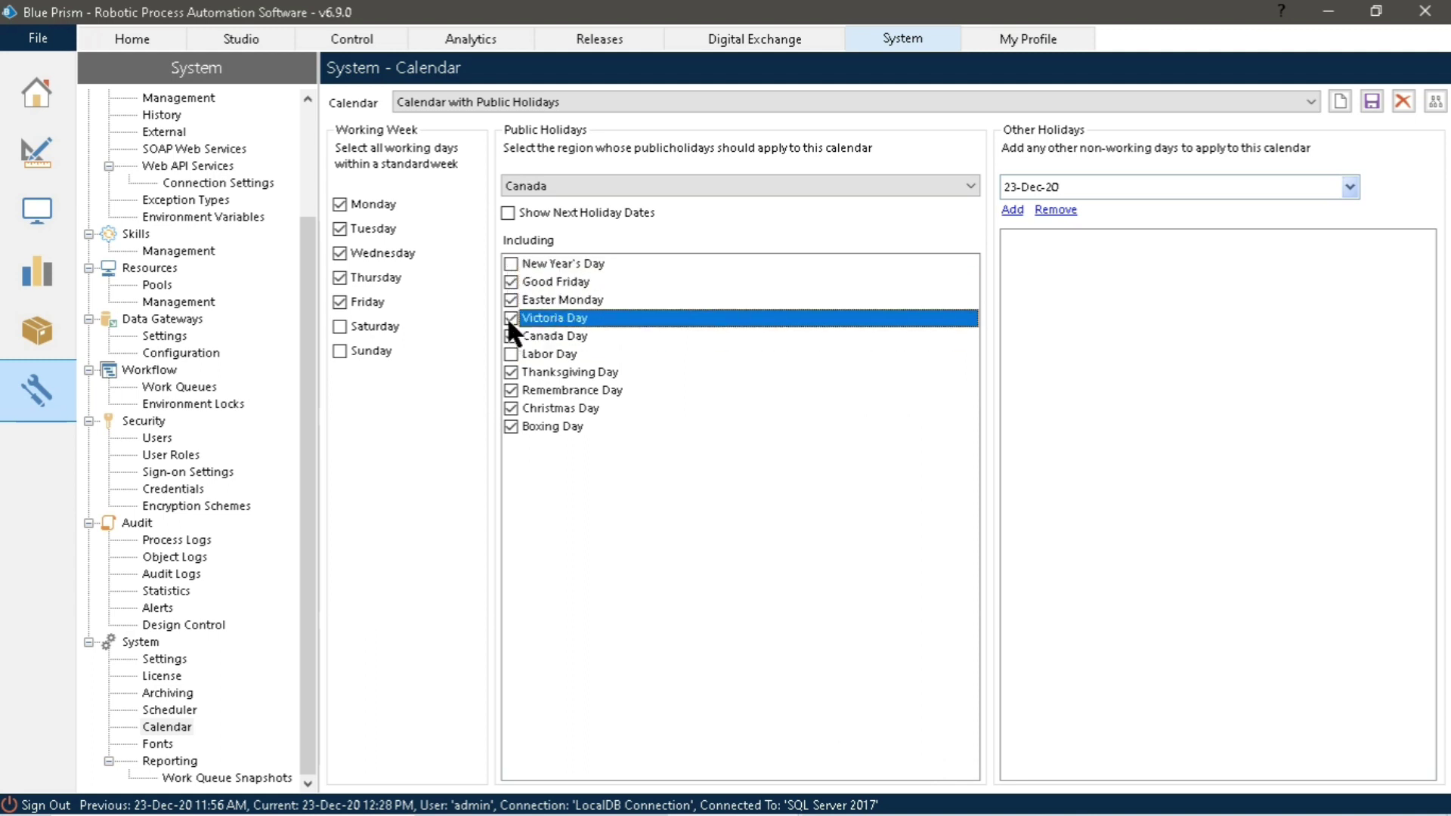
pyautogui.click(511, 264)
pyautogui.click(507, 353)
# Save "Calendar with Public Holidays" with all Canada public holidays included
pyautogui.click(559, 318)
pyautogui.click(1372, 102)
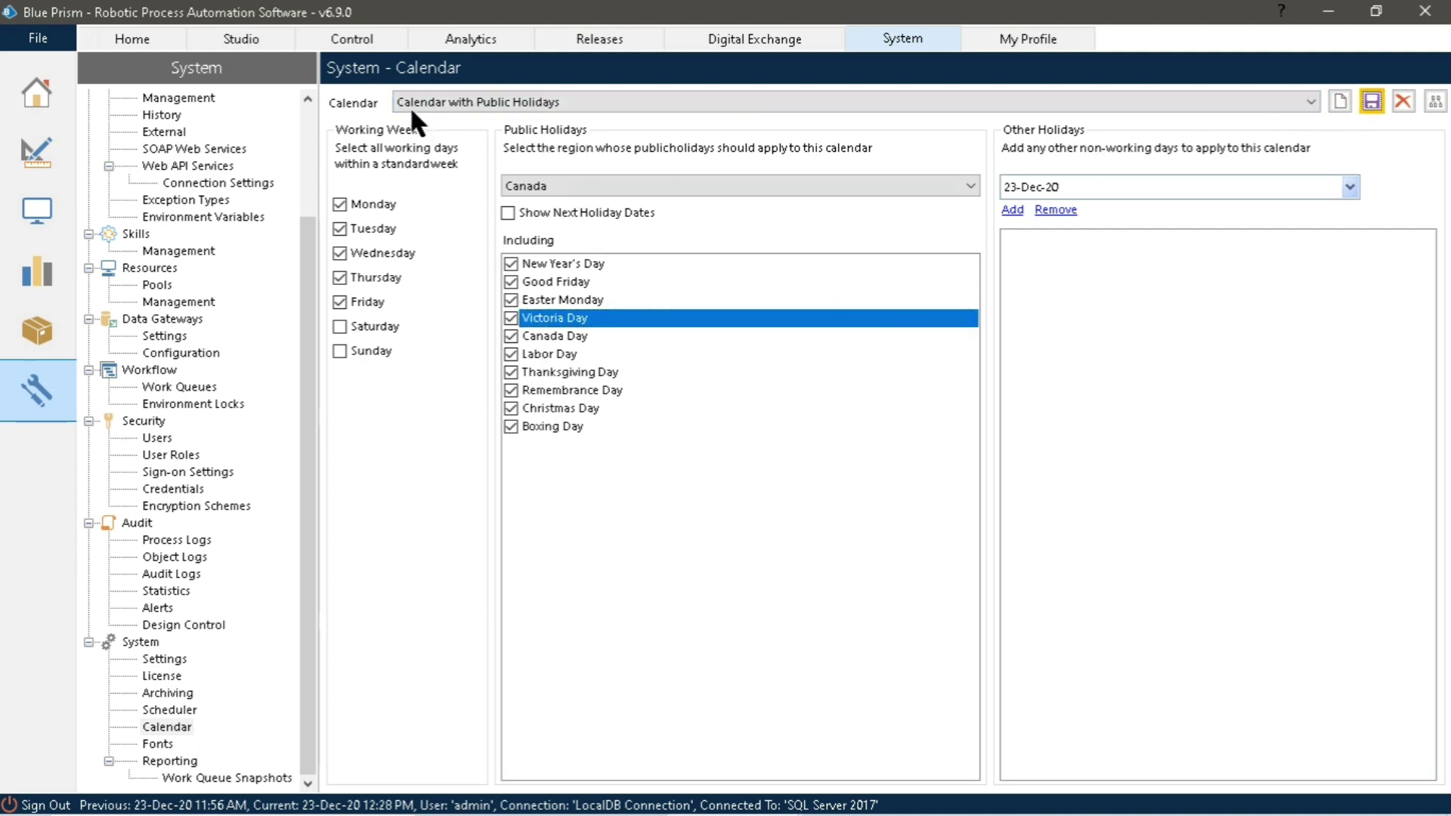
# Switch to the PDF in Edge and highlight the query about schedulers that trigger on non-working days only
pyautogui.hotkey('alt', 'Tab')
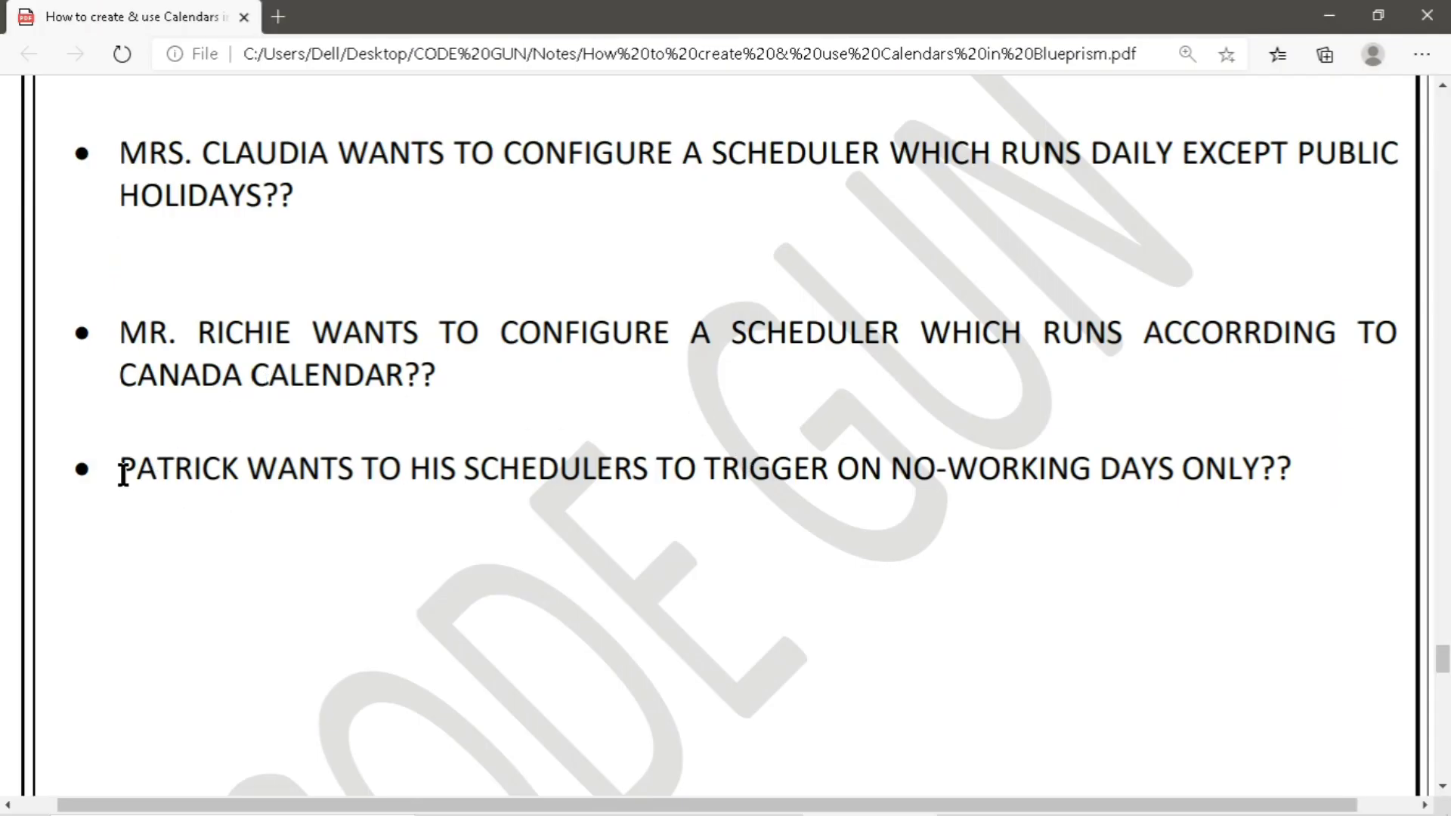
pyautogui.moveTo(119, 476); pyautogui.dragTo(1213, 469)
# Switch to Blue Prism, limit the calendar's working week to Monday and Tuesday, and set its public holiday region to <None>
pyautogui.hotkey('alt', 'Tab')
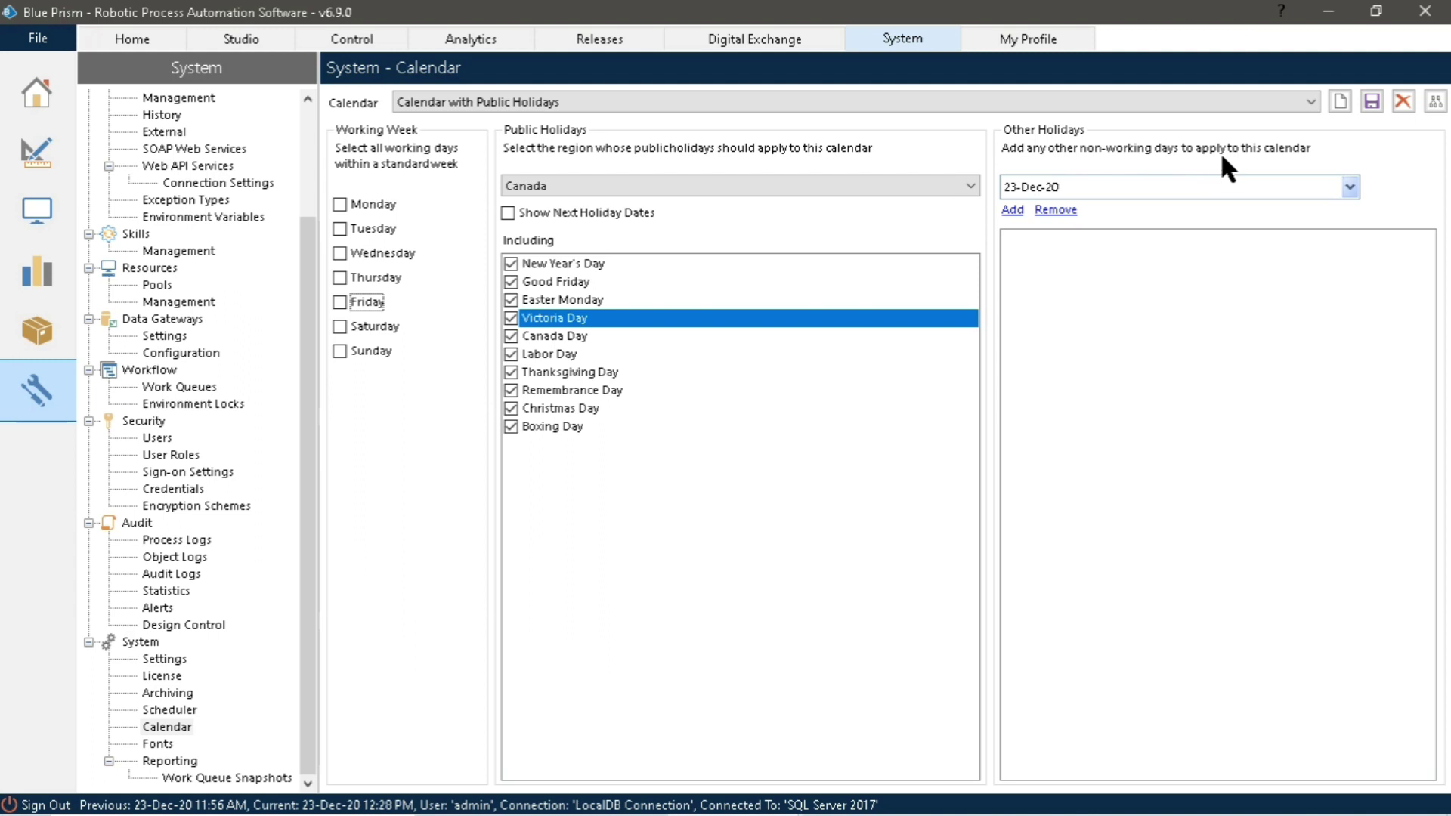
pyautogui.click(1348, 187)
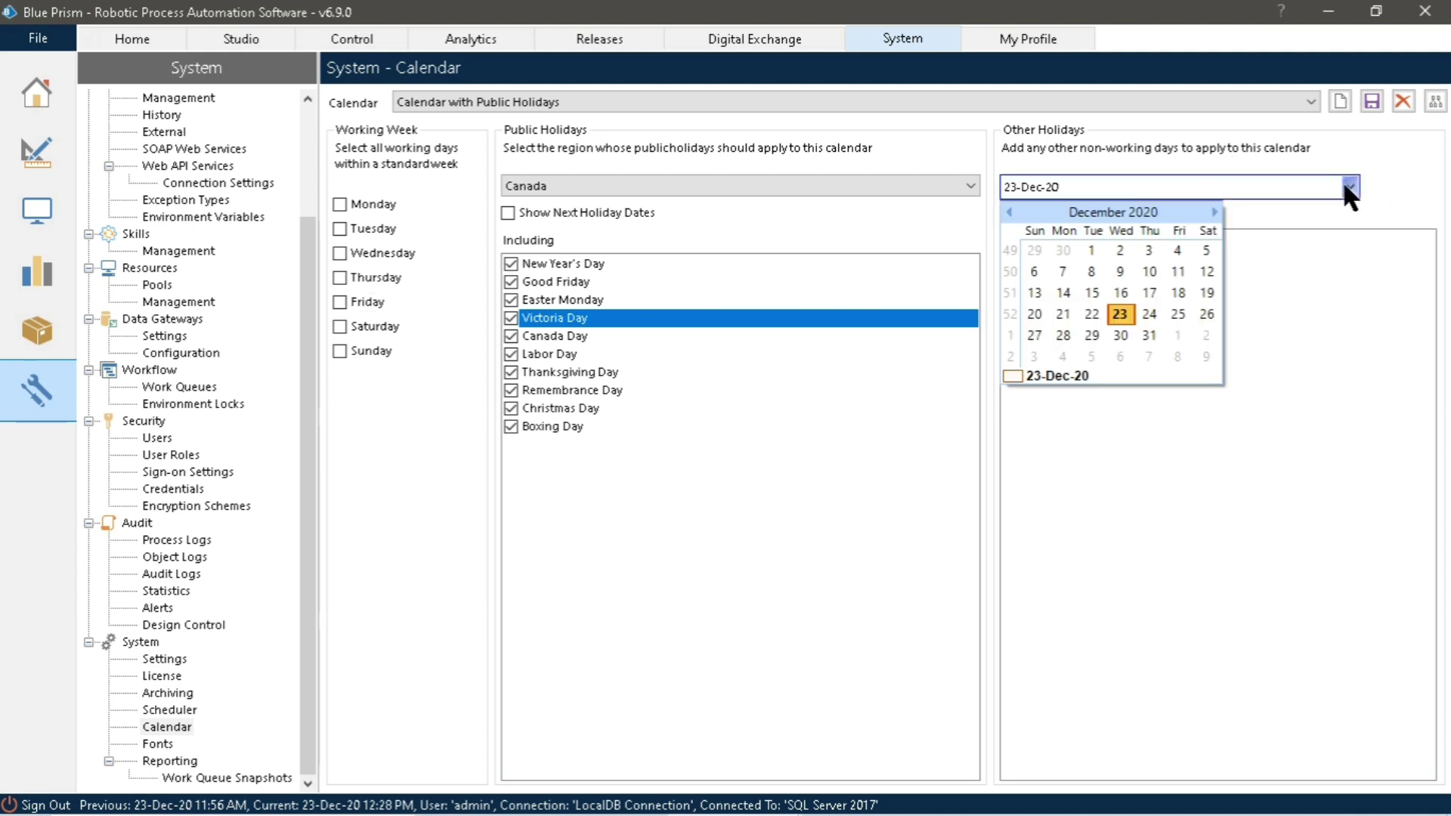
pyautogui.click(1347, 187)
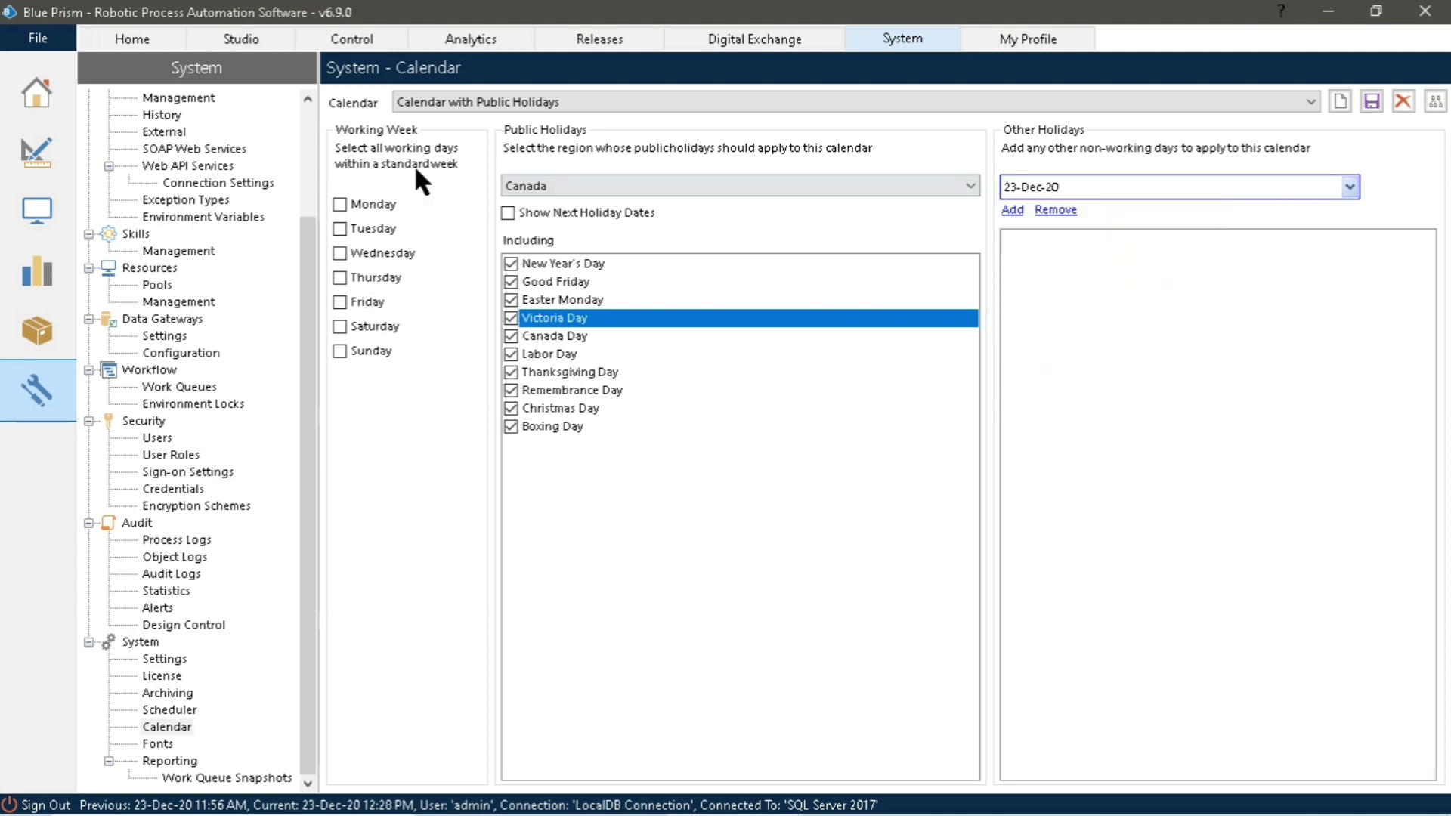
pyautogui.click(341, 205)
pyautogui.click(343, 229)
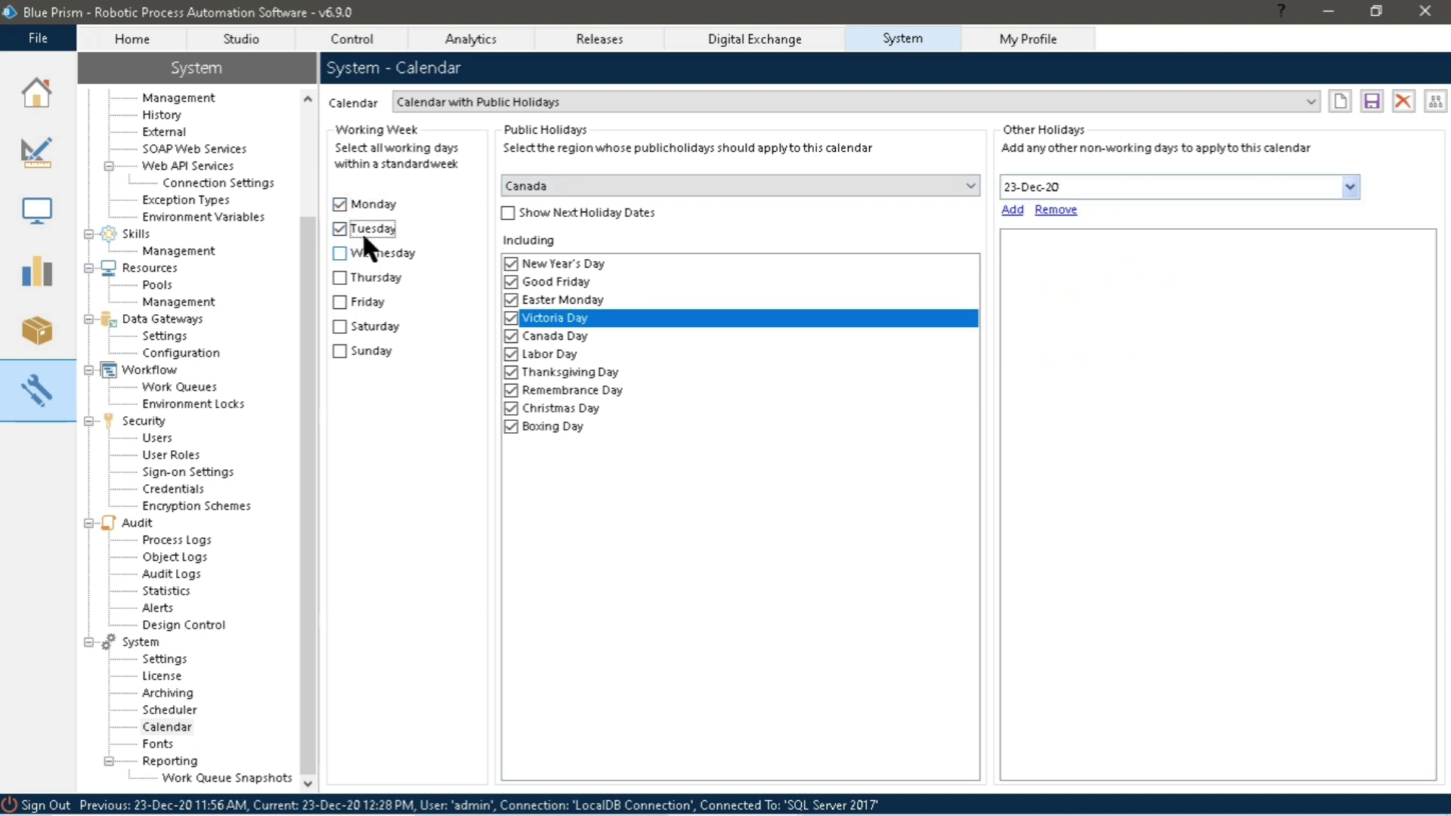
pyautogui.click(669, 189)
pyautogui.click(536, 202)
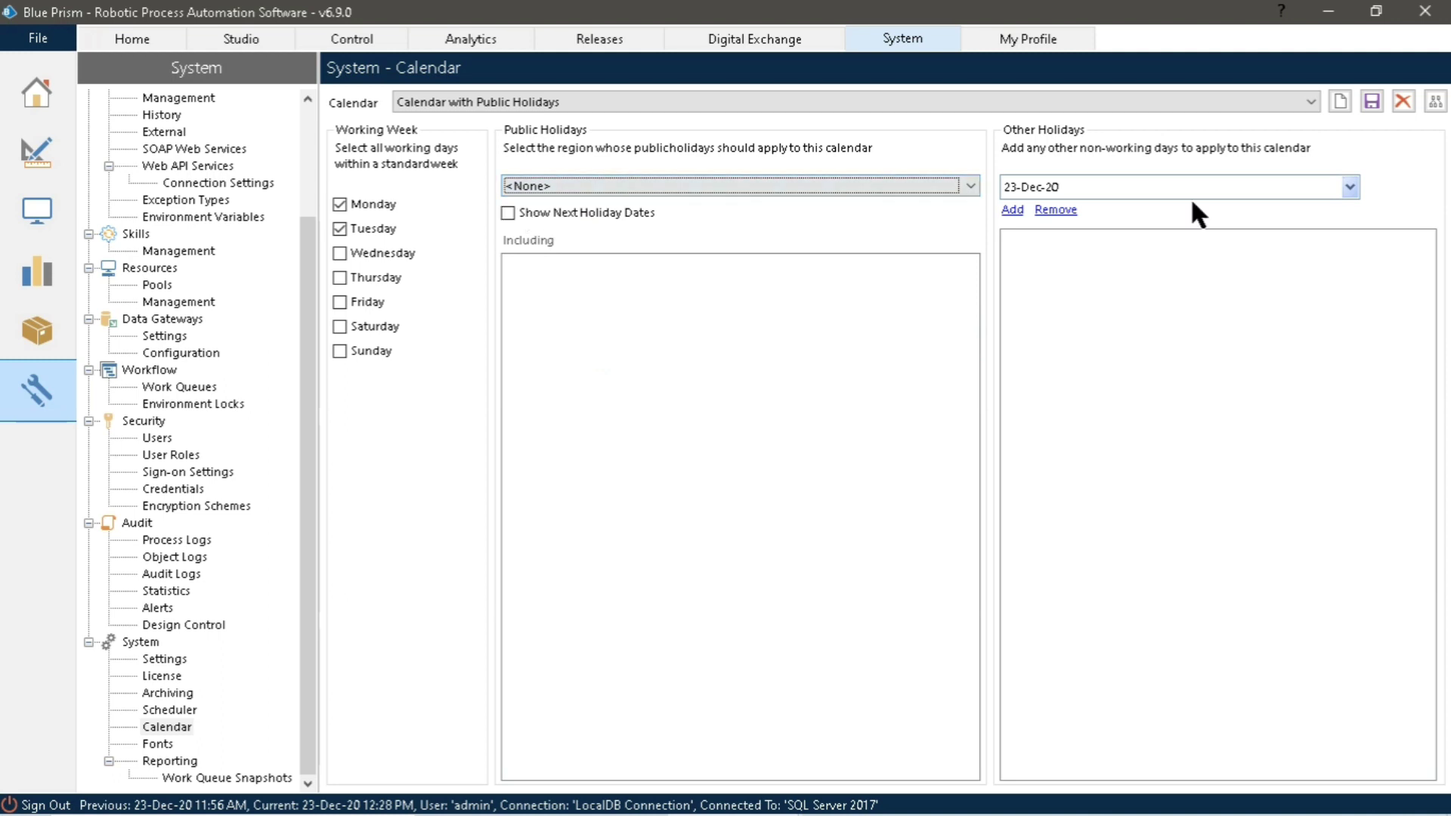
# Add 24-Dec-20 to the calendar's other holidays and remove Monday and Tuesday from the working week
pyautogui.click(1210, 188)
pyautogui.click(1013, 210)
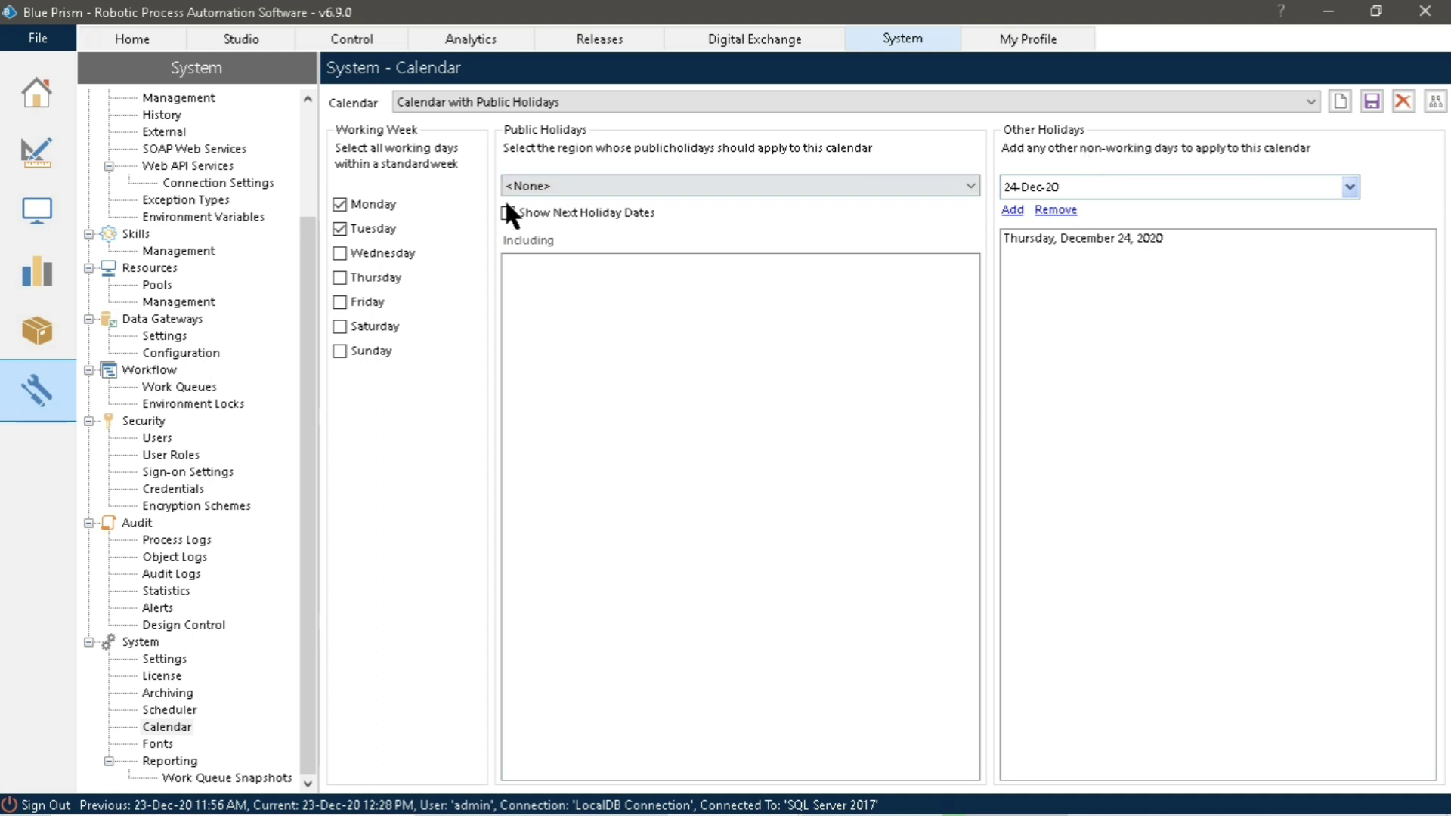
pyautogui.click(338, 204)
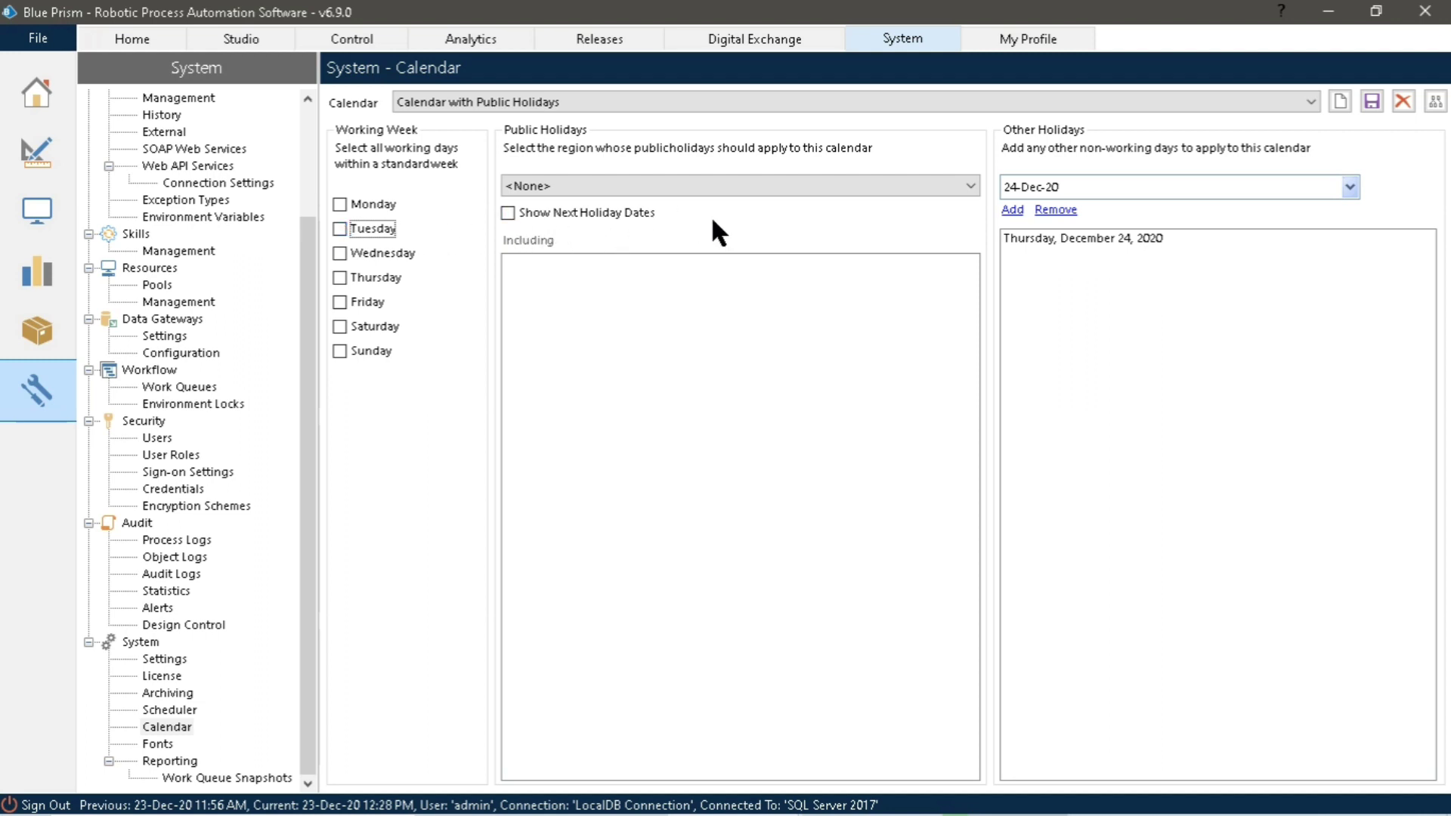
# Add 14-Dec-20 and 25-Feb-21 to the other holidays of "Calendar with Public Holidays" and save the calendar
pyautogui.click(1351, 187)
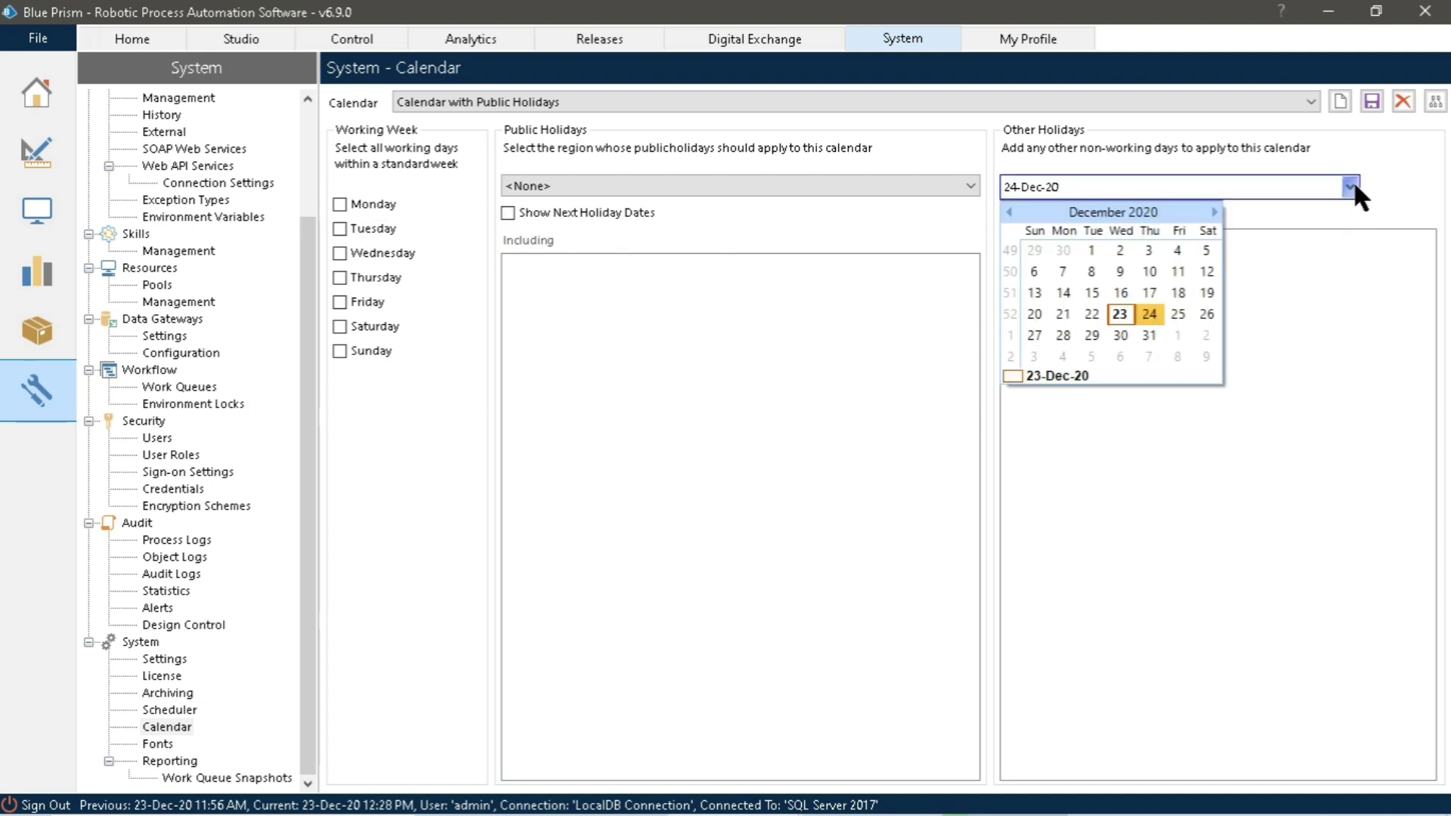
pyautogui.click(1063, 293)
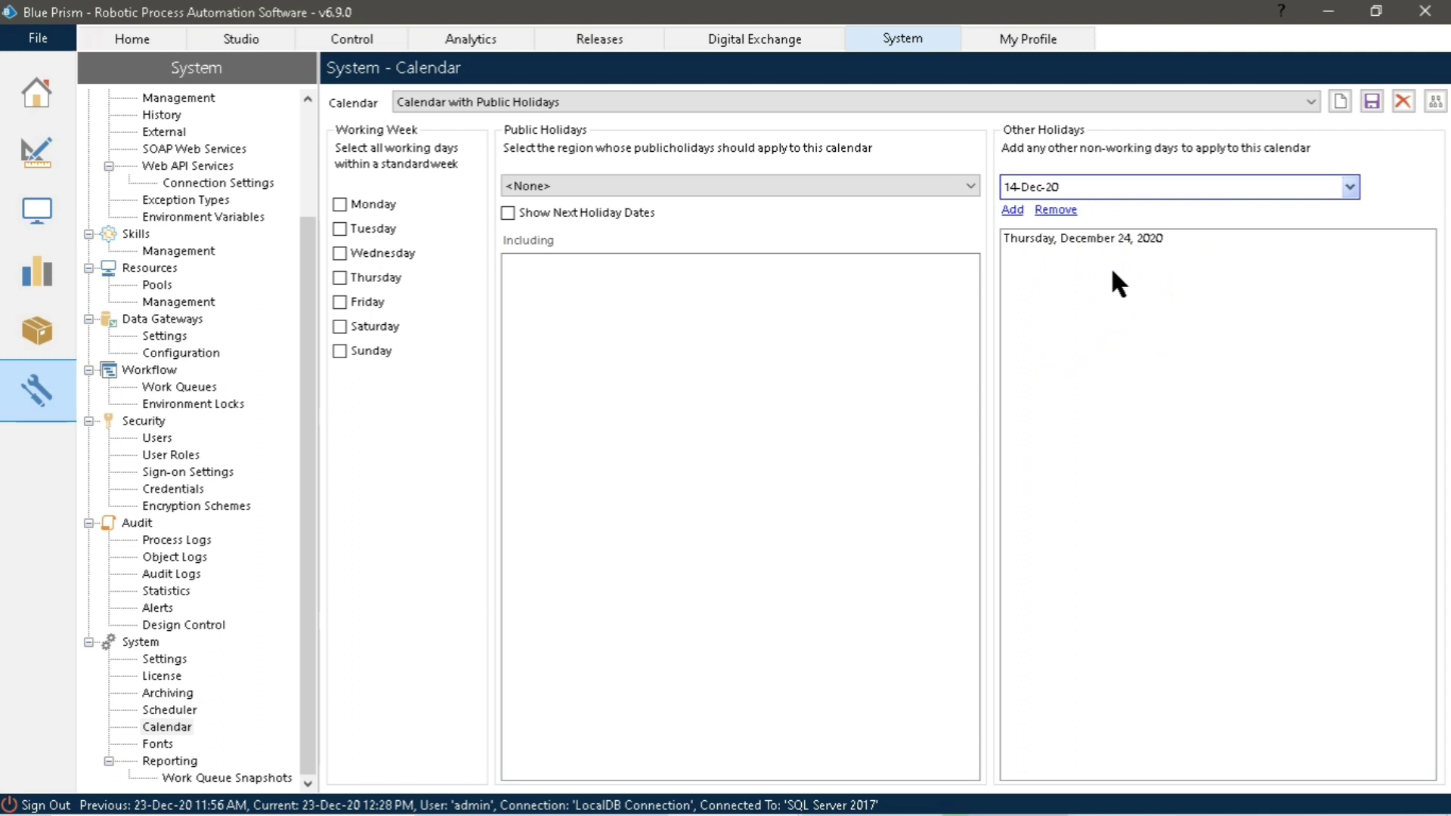
pyautogui.click(1013, 210)
pyautogui.click(1348, 187)
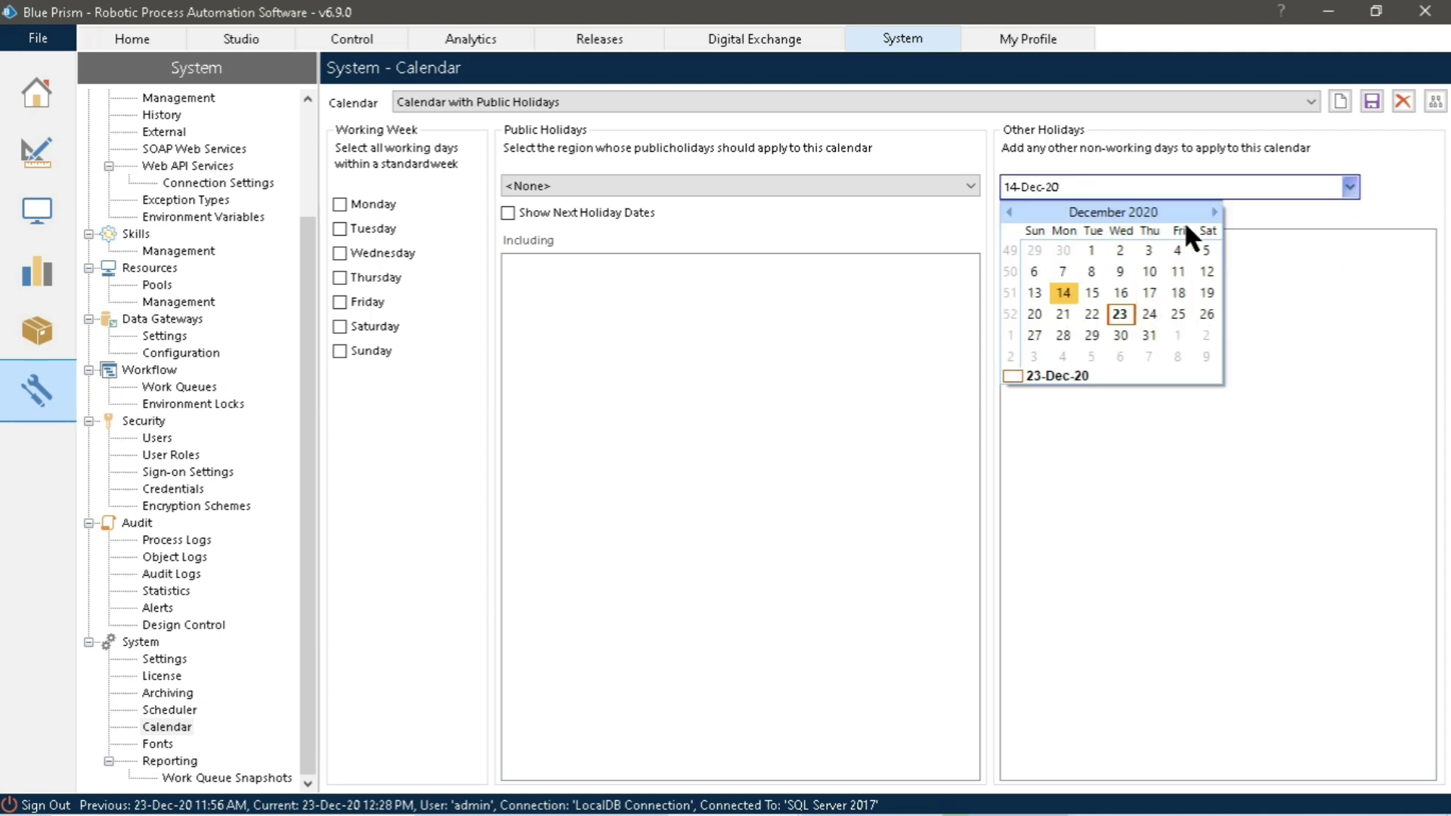
pyautogui.click(1214, 211)
pyautogui.click(1214, 211)
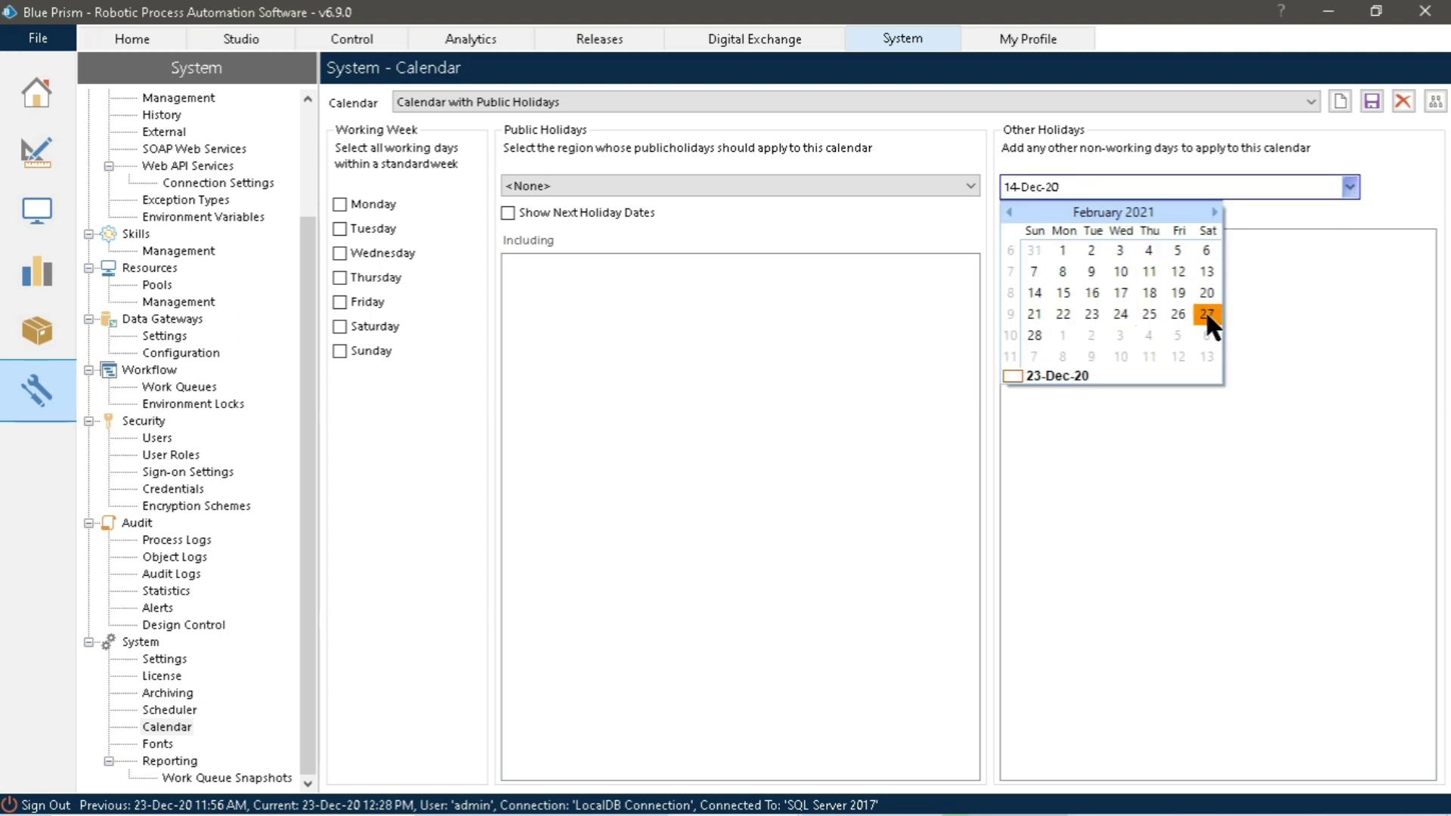
pyautogui.click(1144, 310)
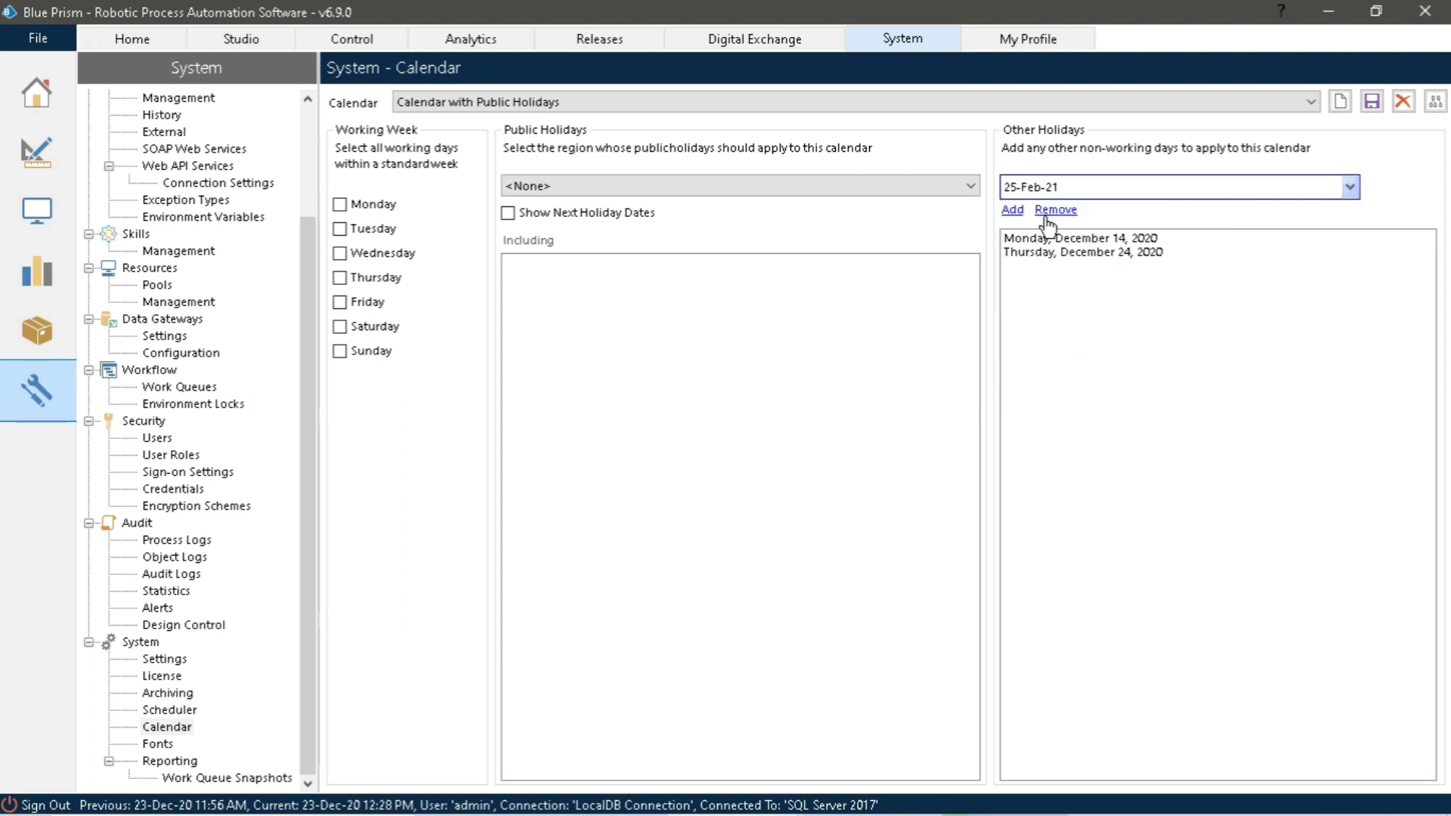
pyautogui.click(1014, 212)
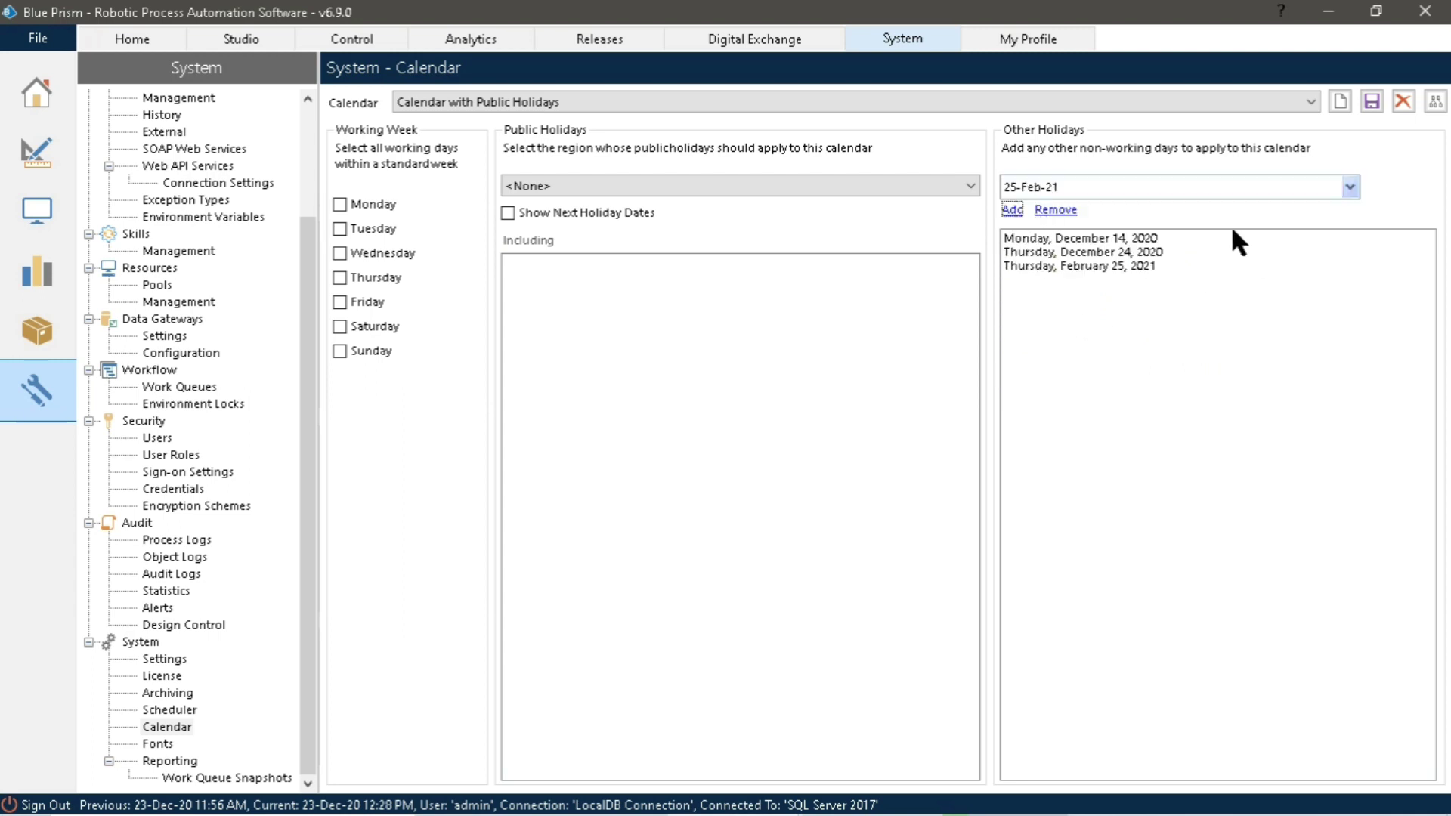
pyautogui.click(1370, 103)
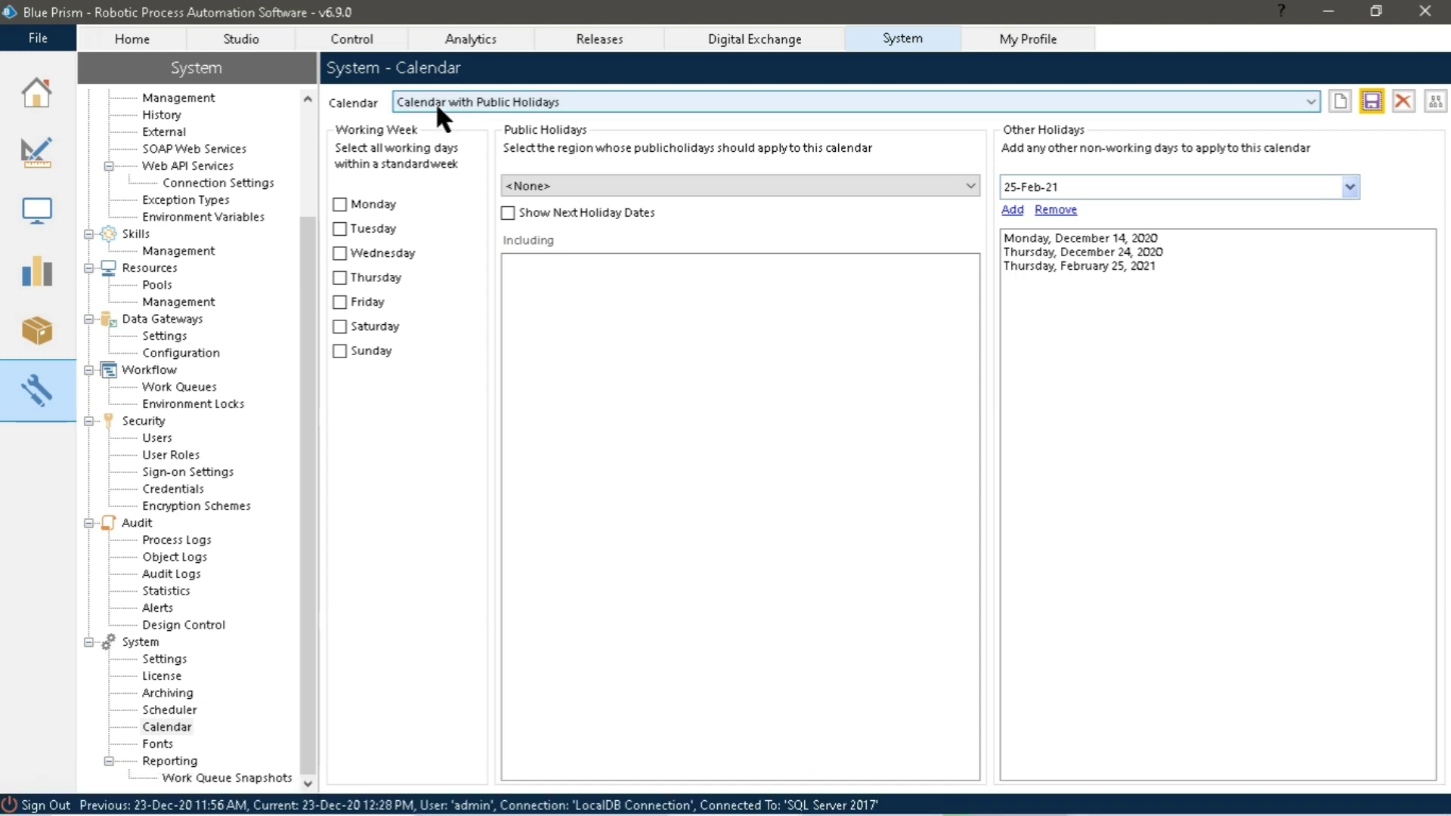
# Open "Calendar without Wednesdays" and apply the Scotland public holidays with their next holiday dates shown
pyautogui.click(523, 106)
pyautogui.click(466, 132)
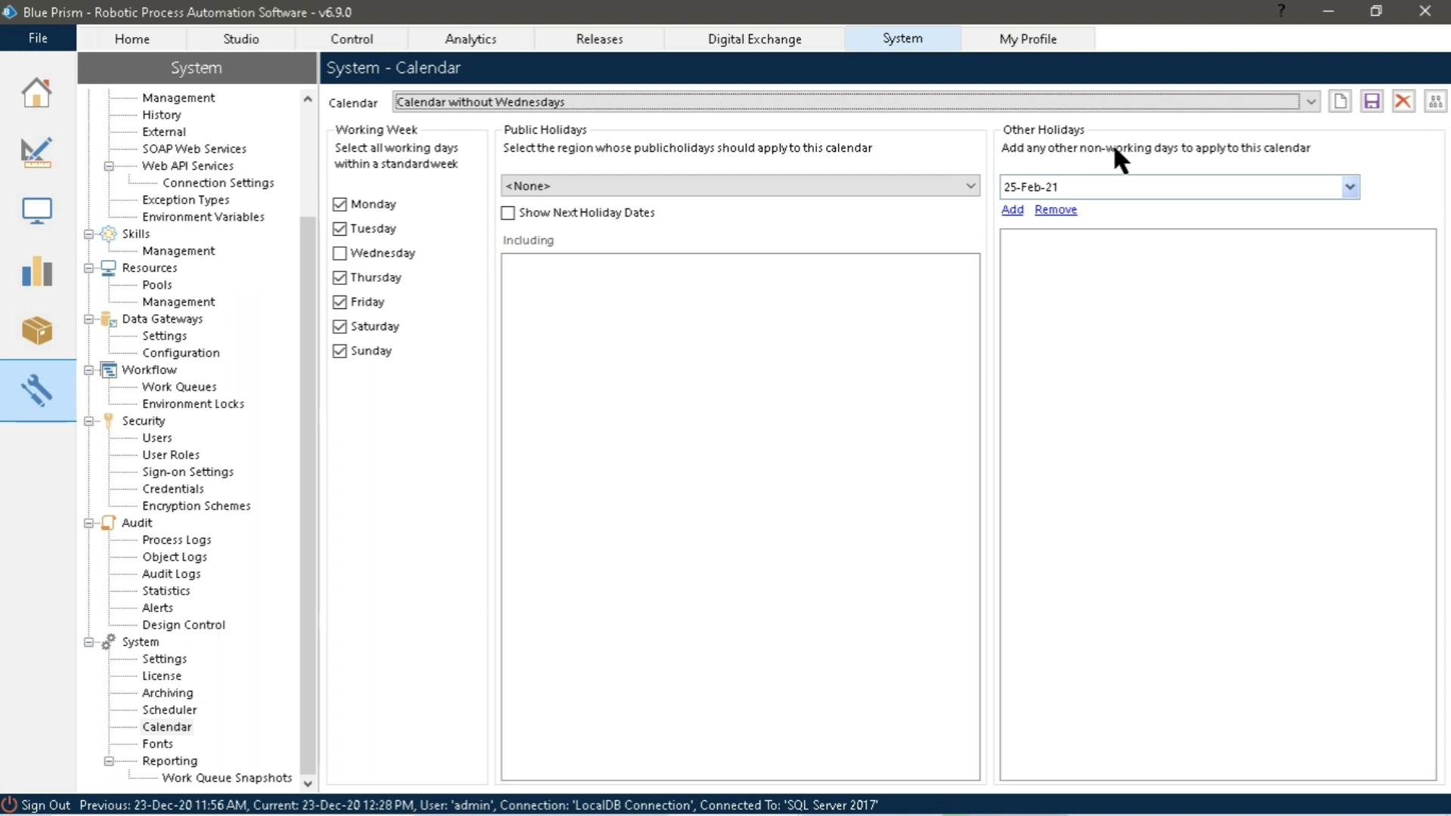
pyautogui.click(508, 212)
pyautogui.click(641, 189)
pyautogui.click(665, 260)
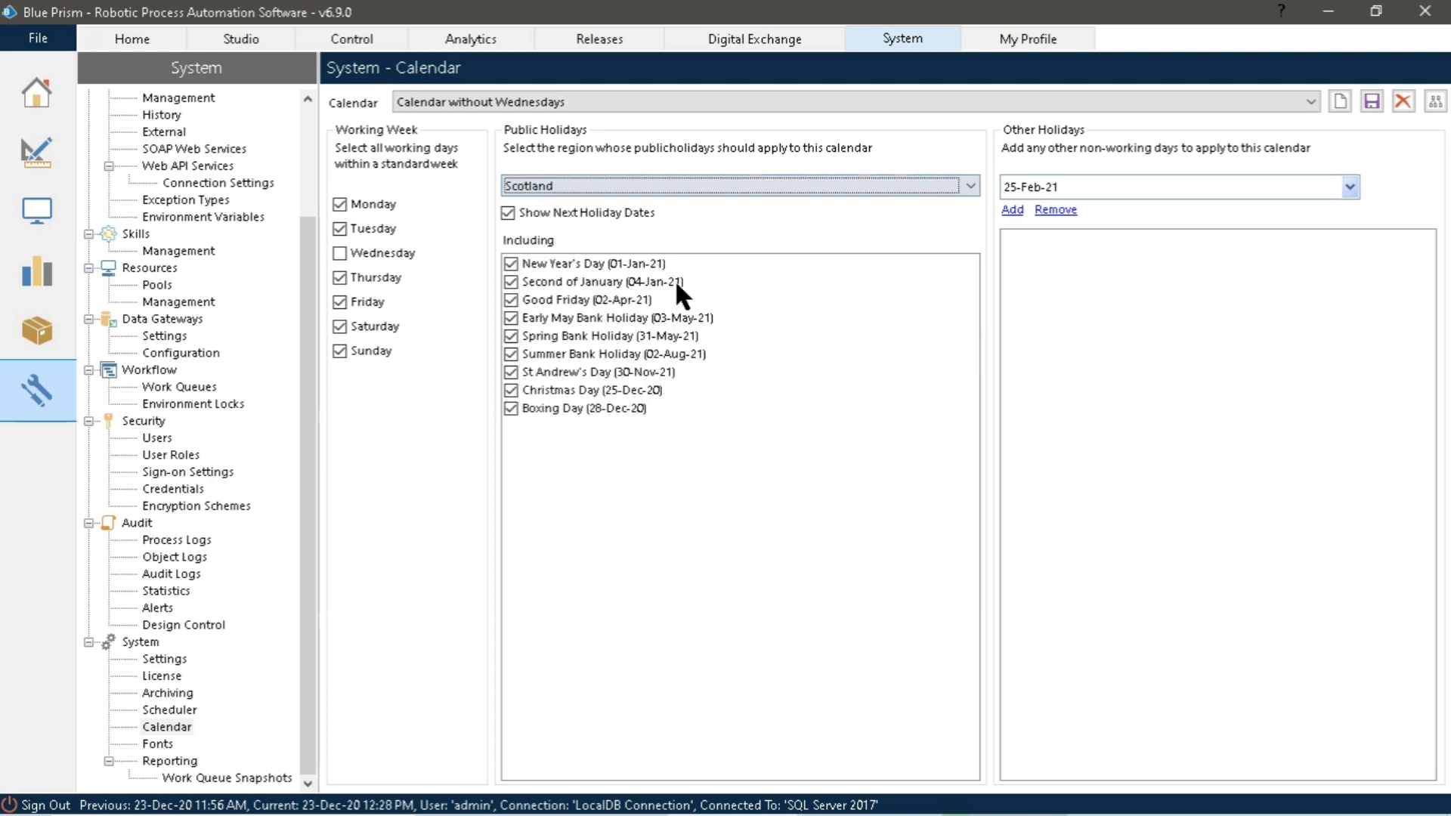
# Compare the Scotland holiday list with and without next holiday dates, and look through the available public holiday regions
pyautogui.click(510, 211)
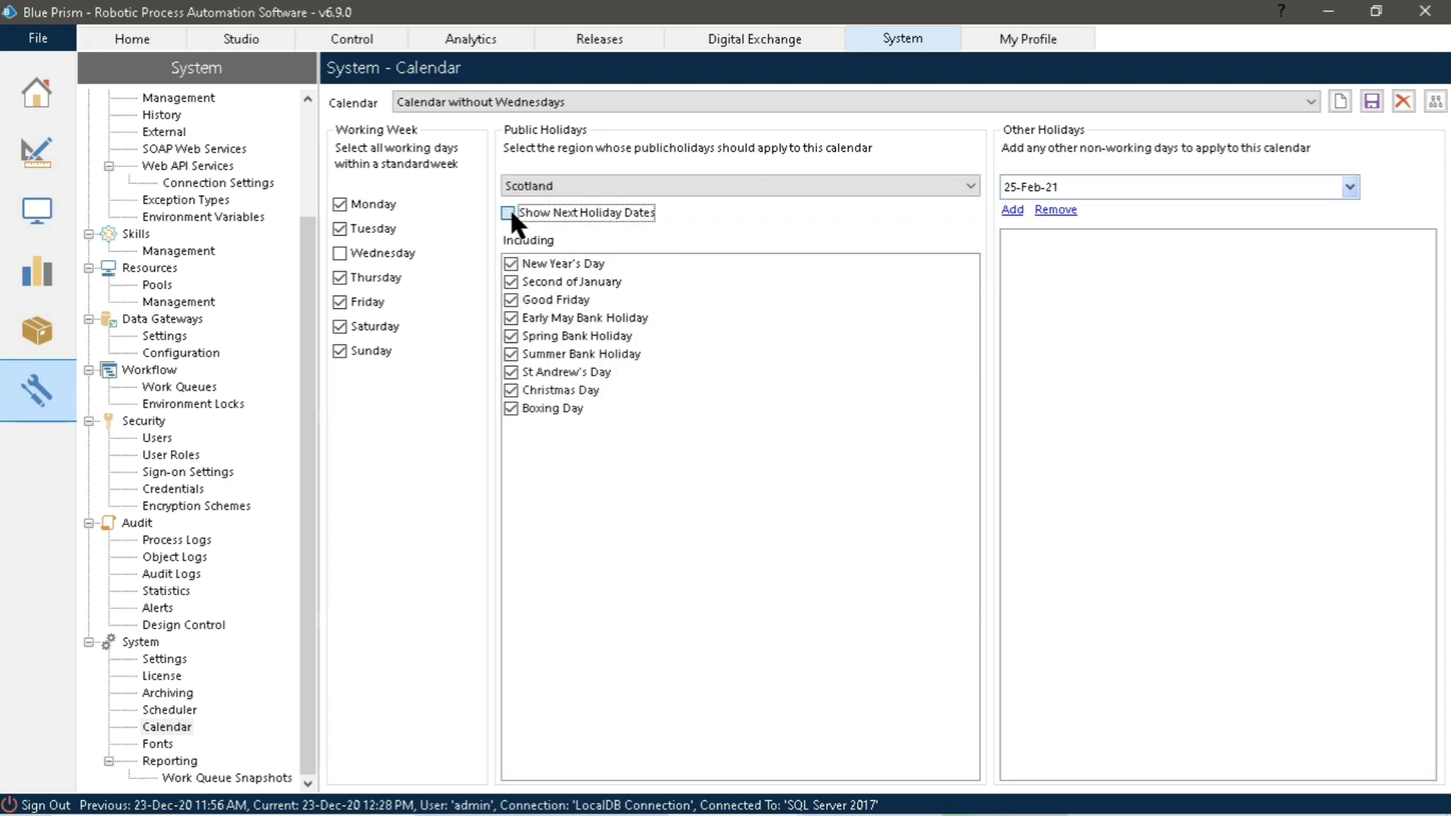
pyautogui.click(509, 211)
pyautogui.click(509, 213)
pyautogui.click(510, 209)
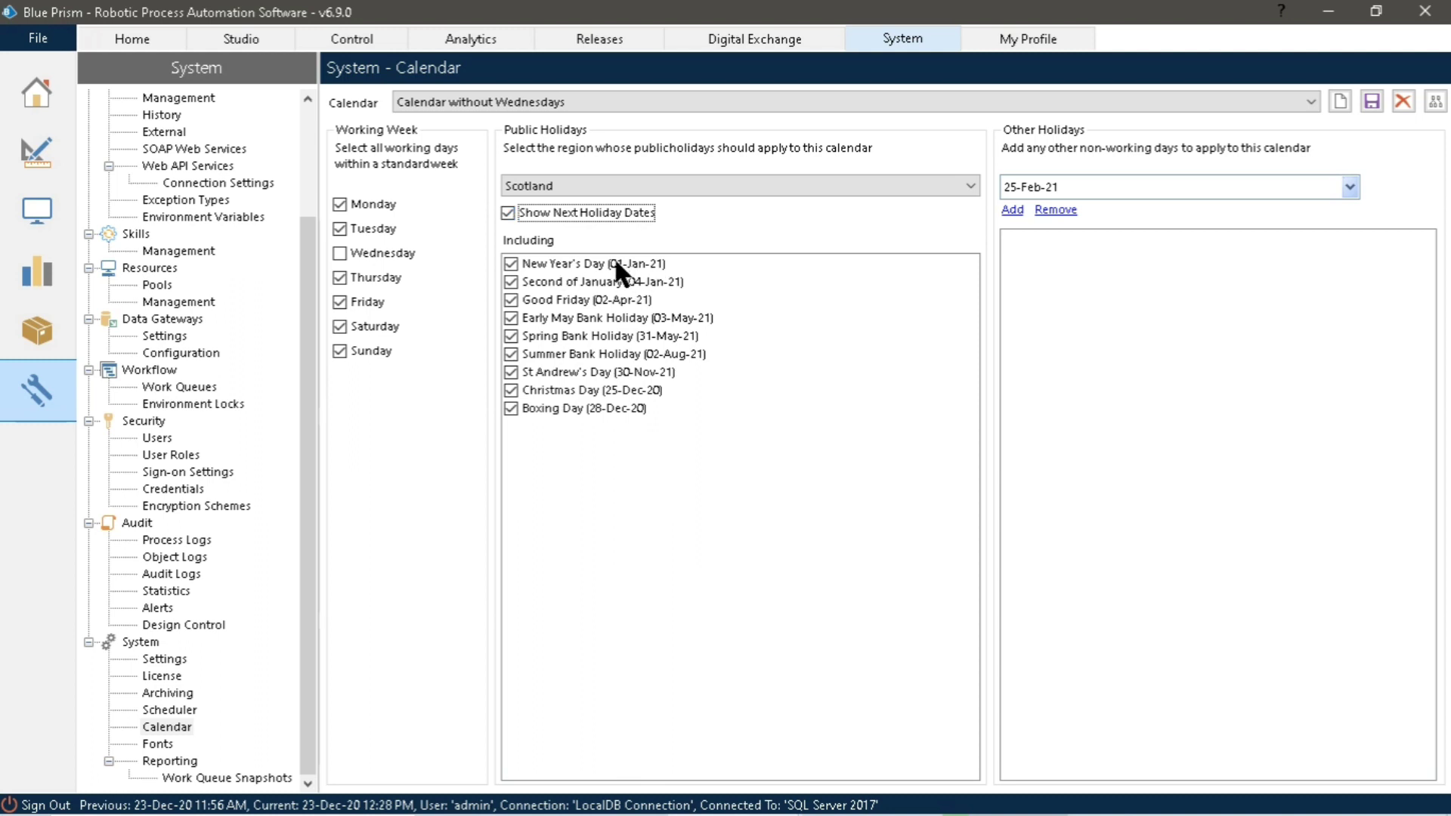
pyautogui.click(615, 263)
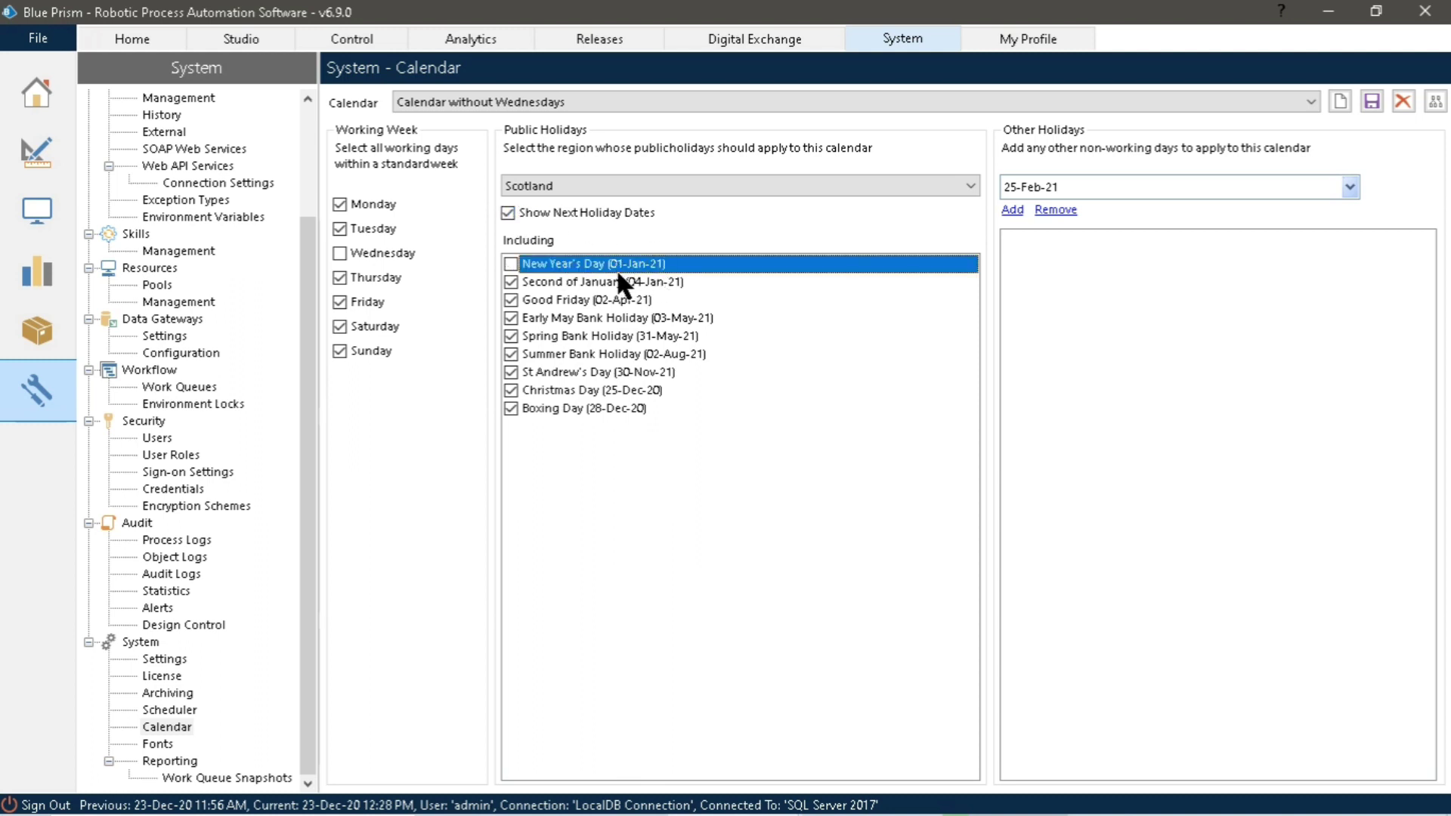
pyautogui.click(510, 211)
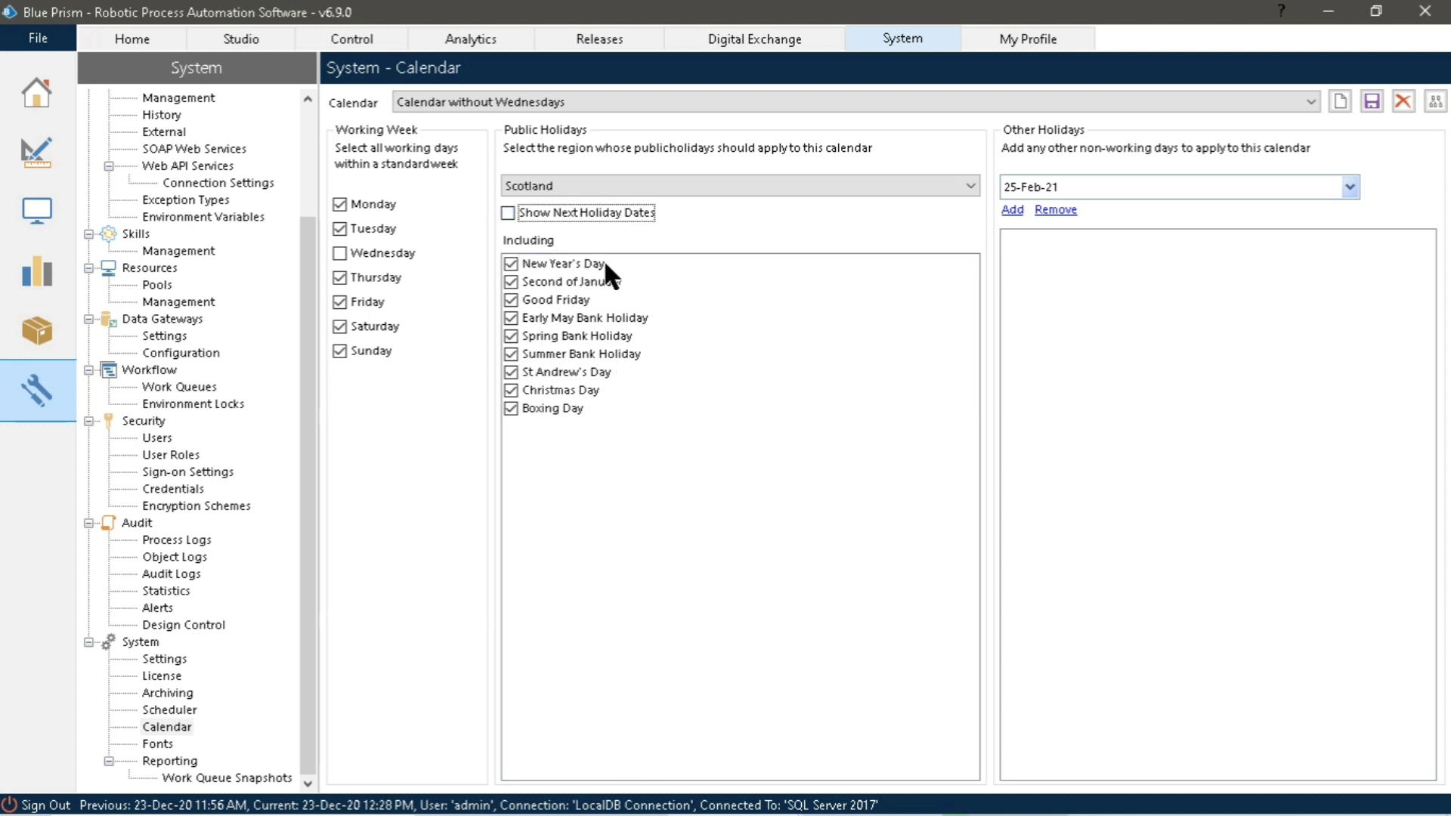
pyautogui.click(507, 214)
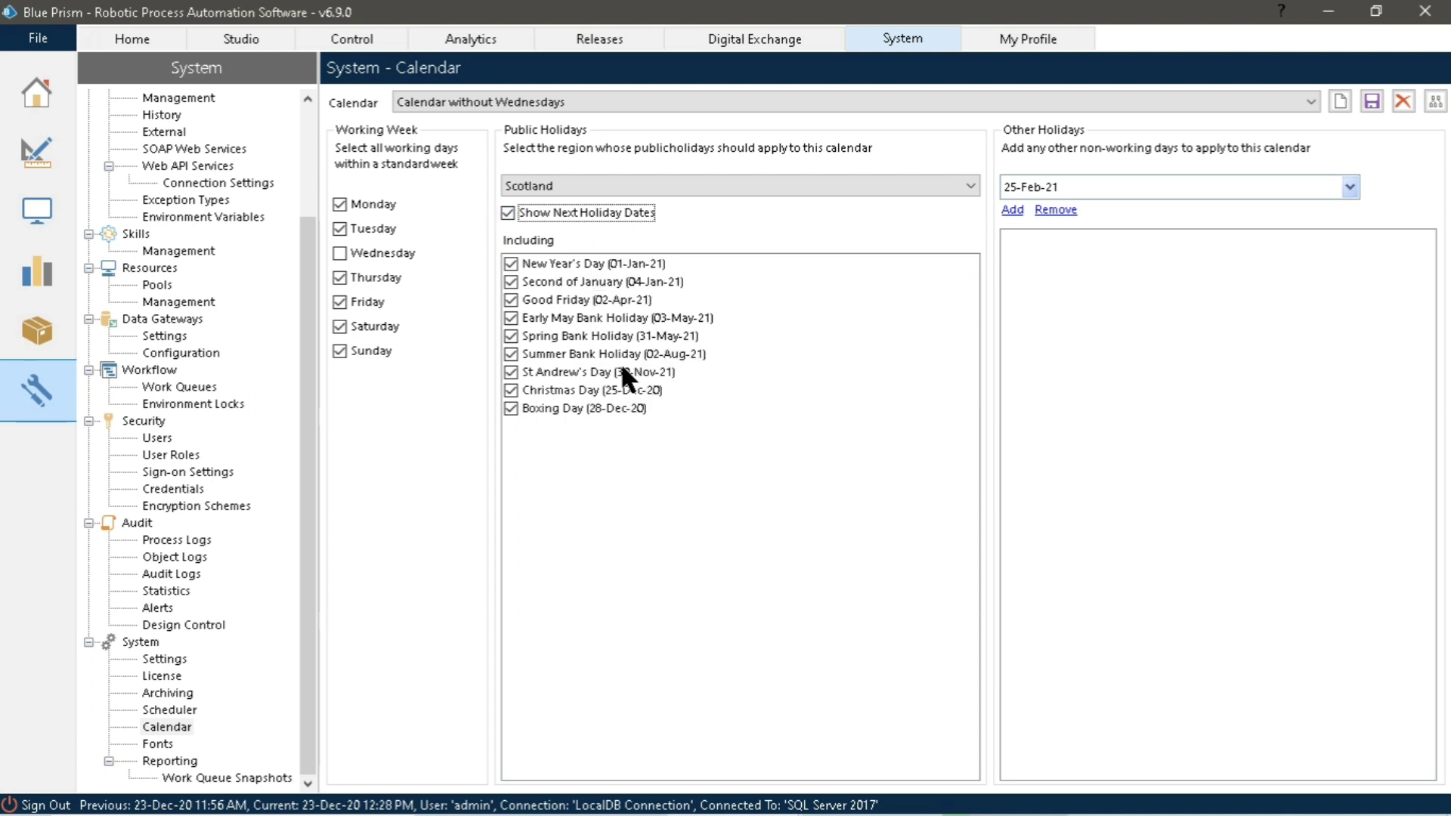
pyautogui.click(723, 186)
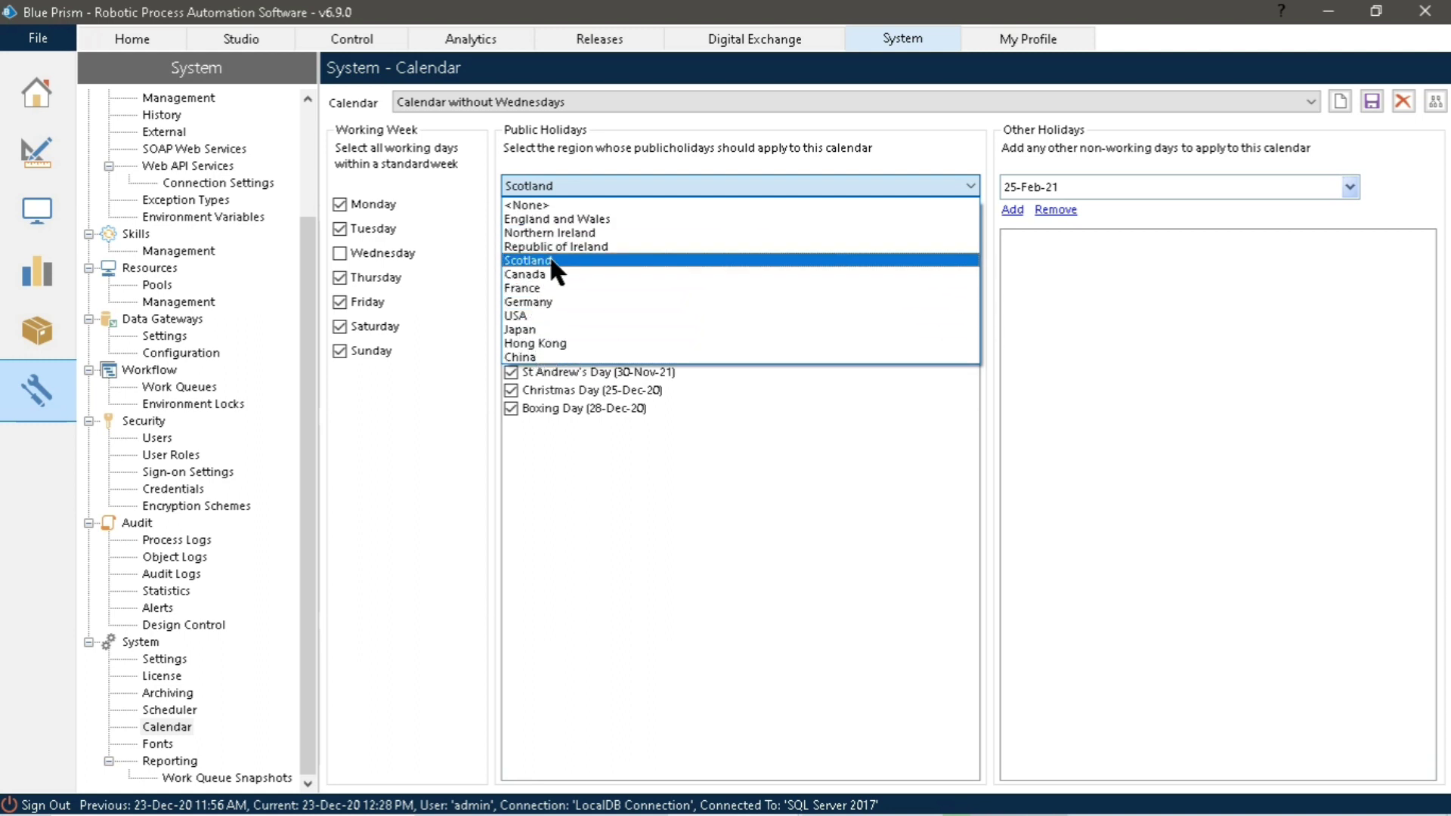
pyautogui.click(610, 184)
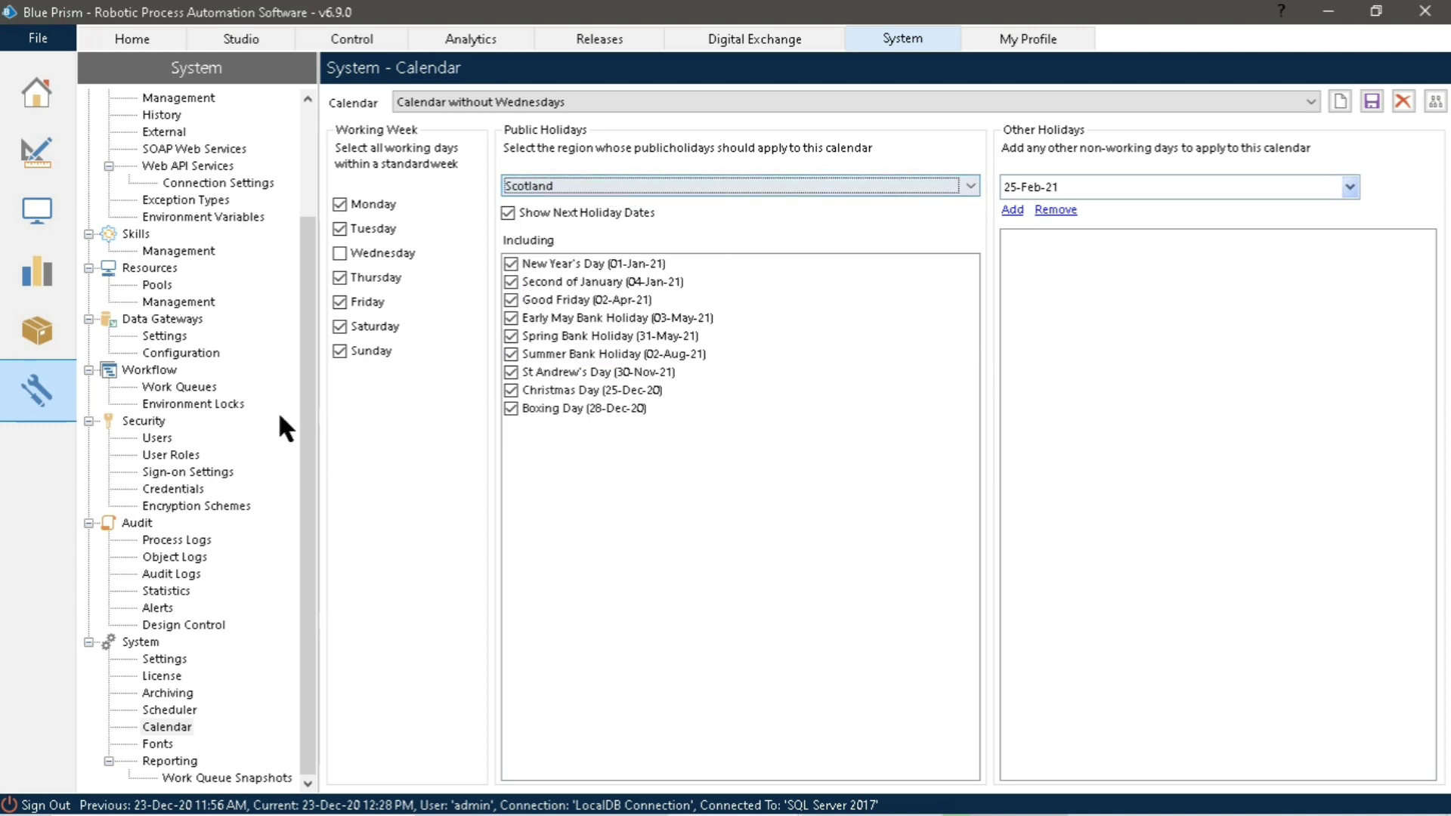
# Leave the calendar settings without saving the changes and open FIRST Schedule in the Control area's scheduler
pyautogui.moveTo(306, 302); pyautogui.dragTo(316, 169)
pyautogui.click(352, 38)
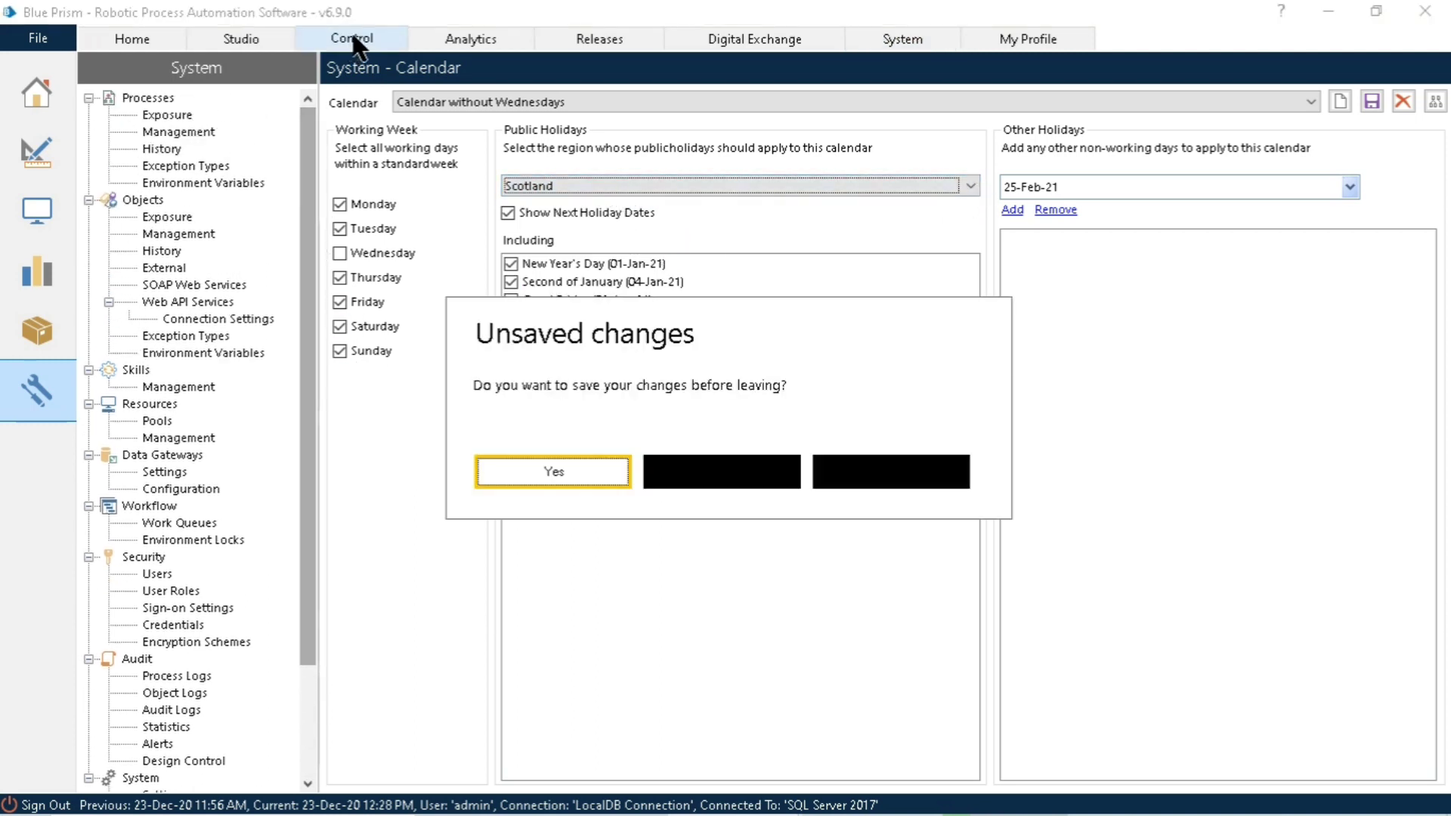
pyautogui.click(687, 465)
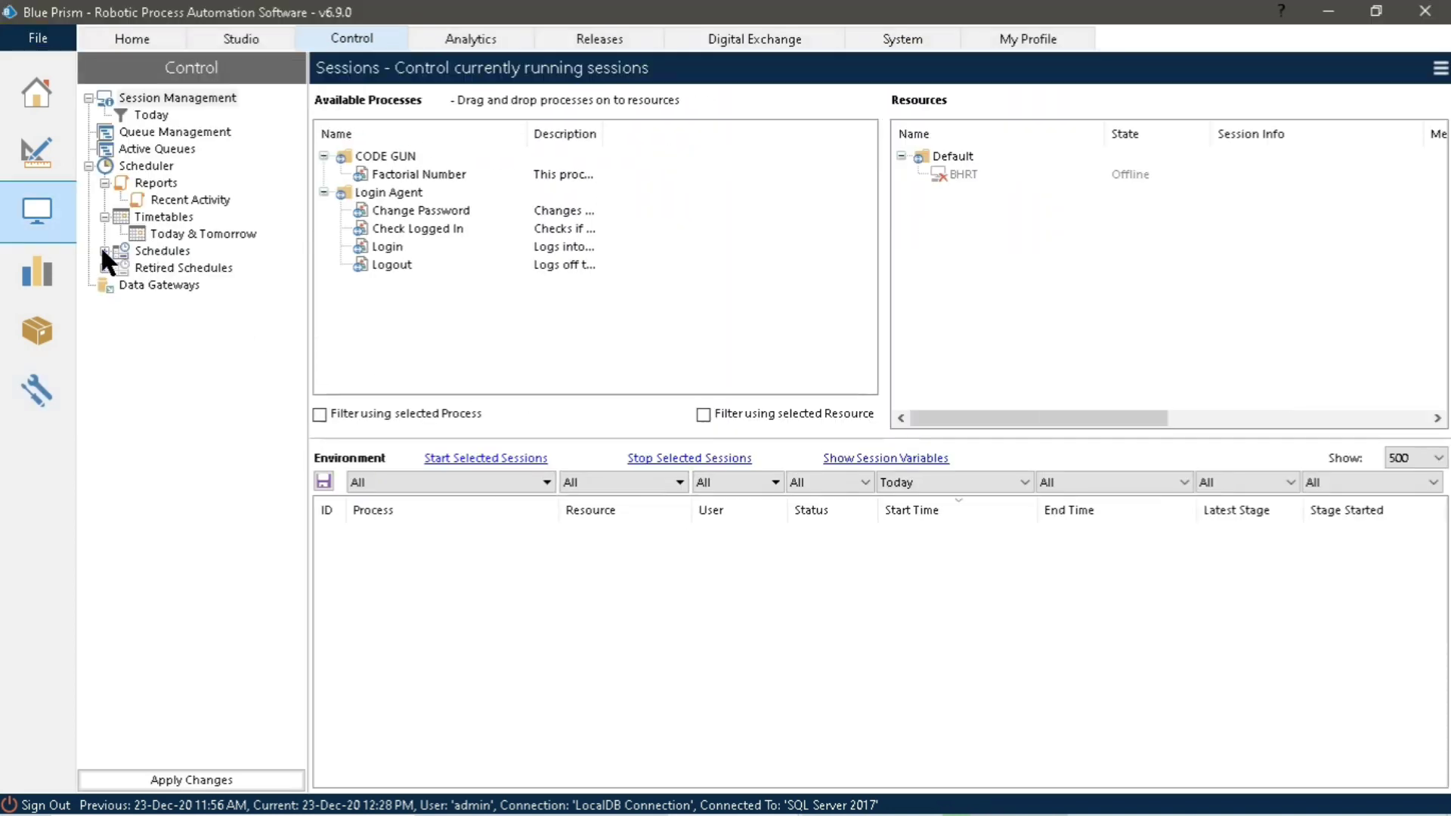
pyautogui.click(104, 250)
pyautogui.click(181, 269)
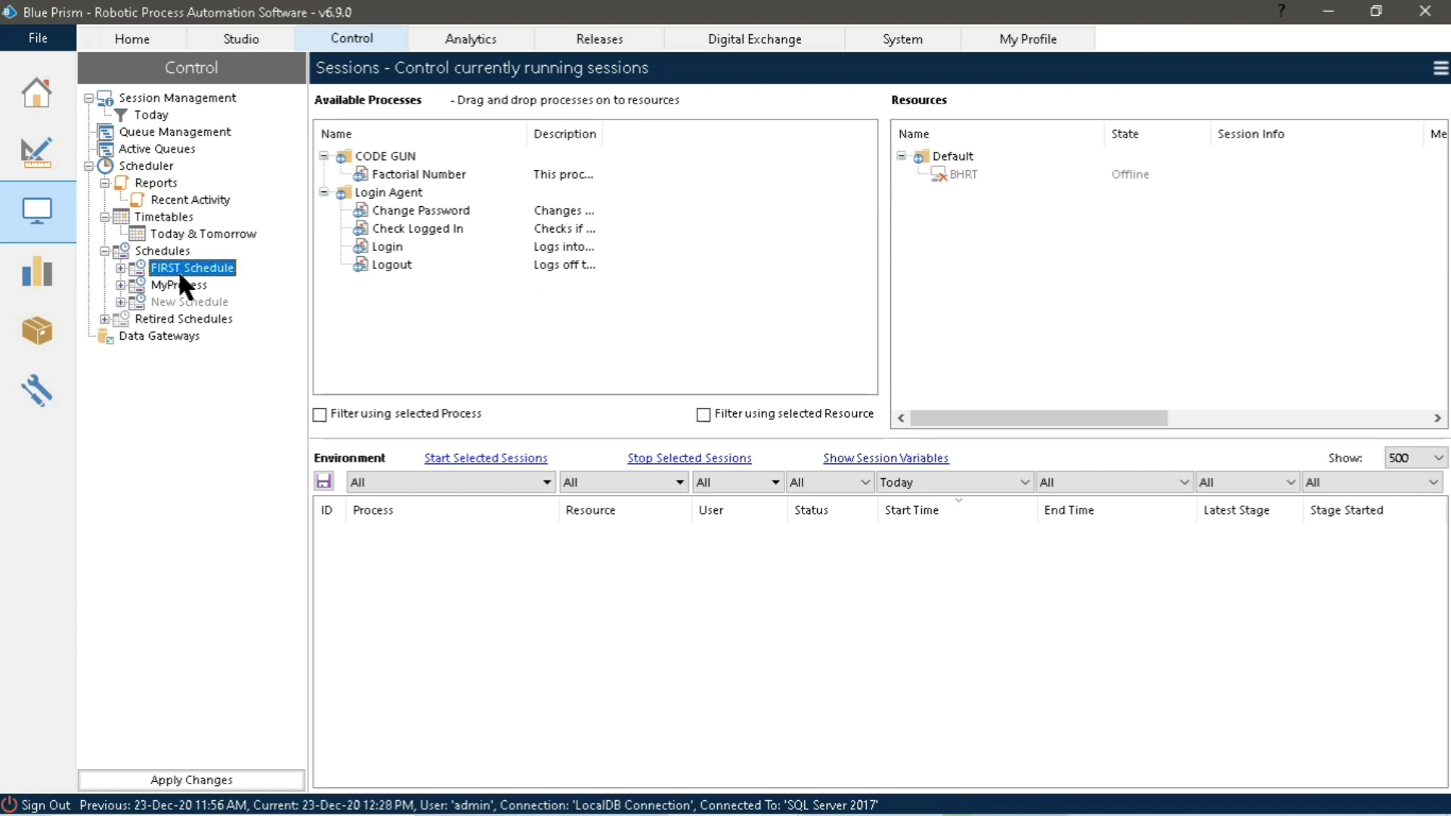
# Restrict the daily run of FIRST Schedule to the days in "Calendar with Public Holidays"
pyautogui.click(465, 423)
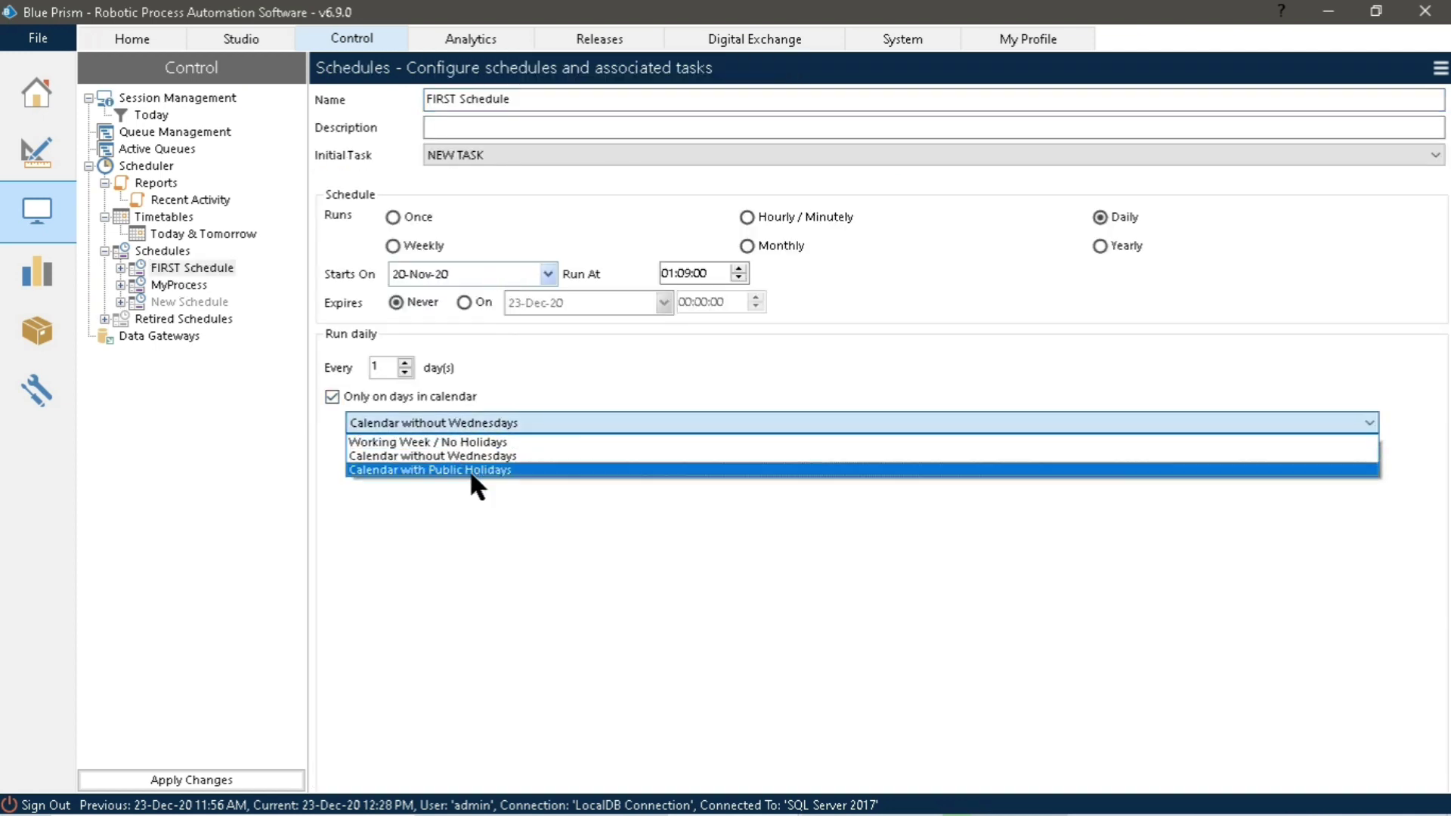
pyautogui.click(471, 438)
pyautogui.click(547, 423)
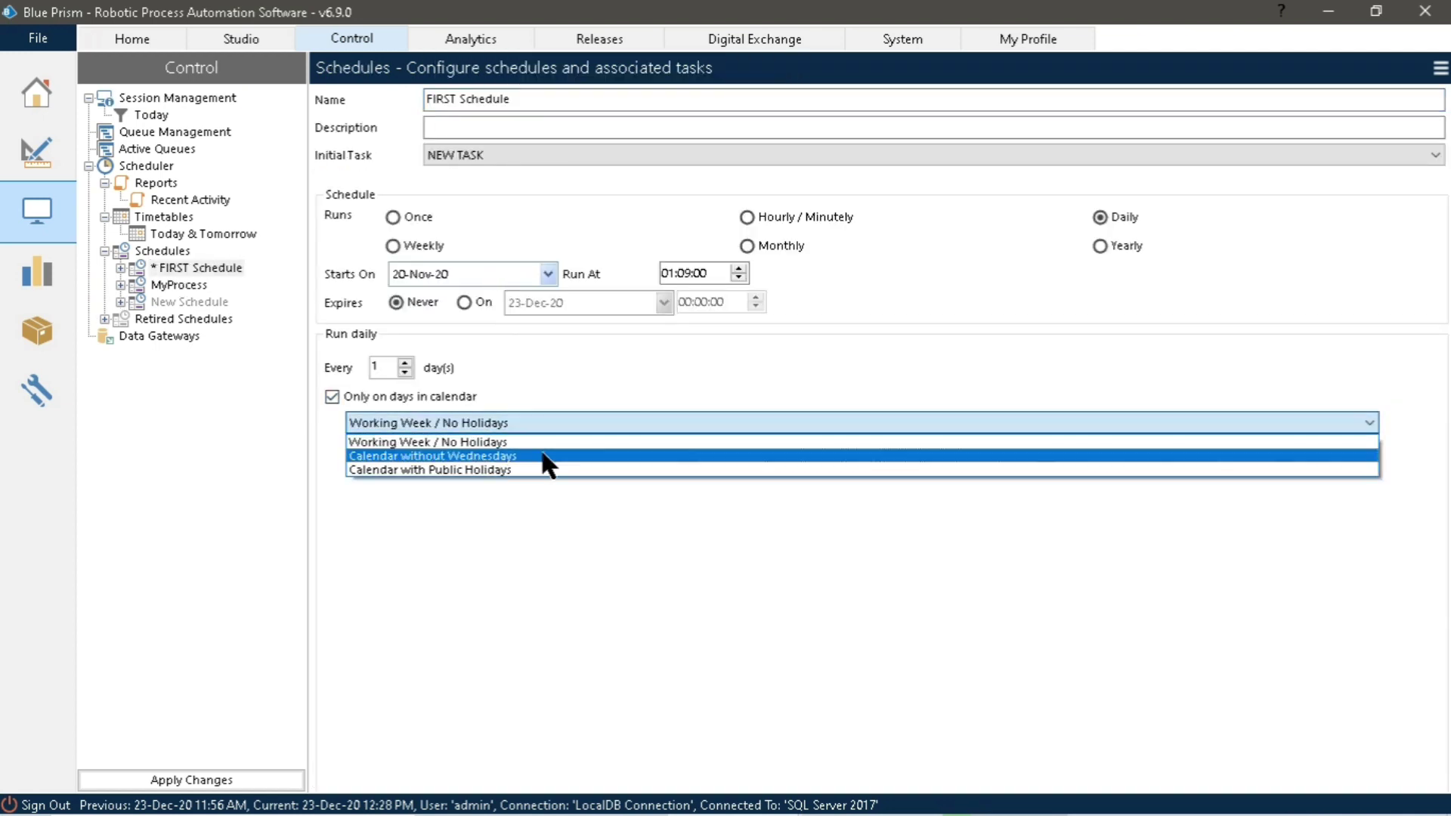
pyautogui.click(544, 466)
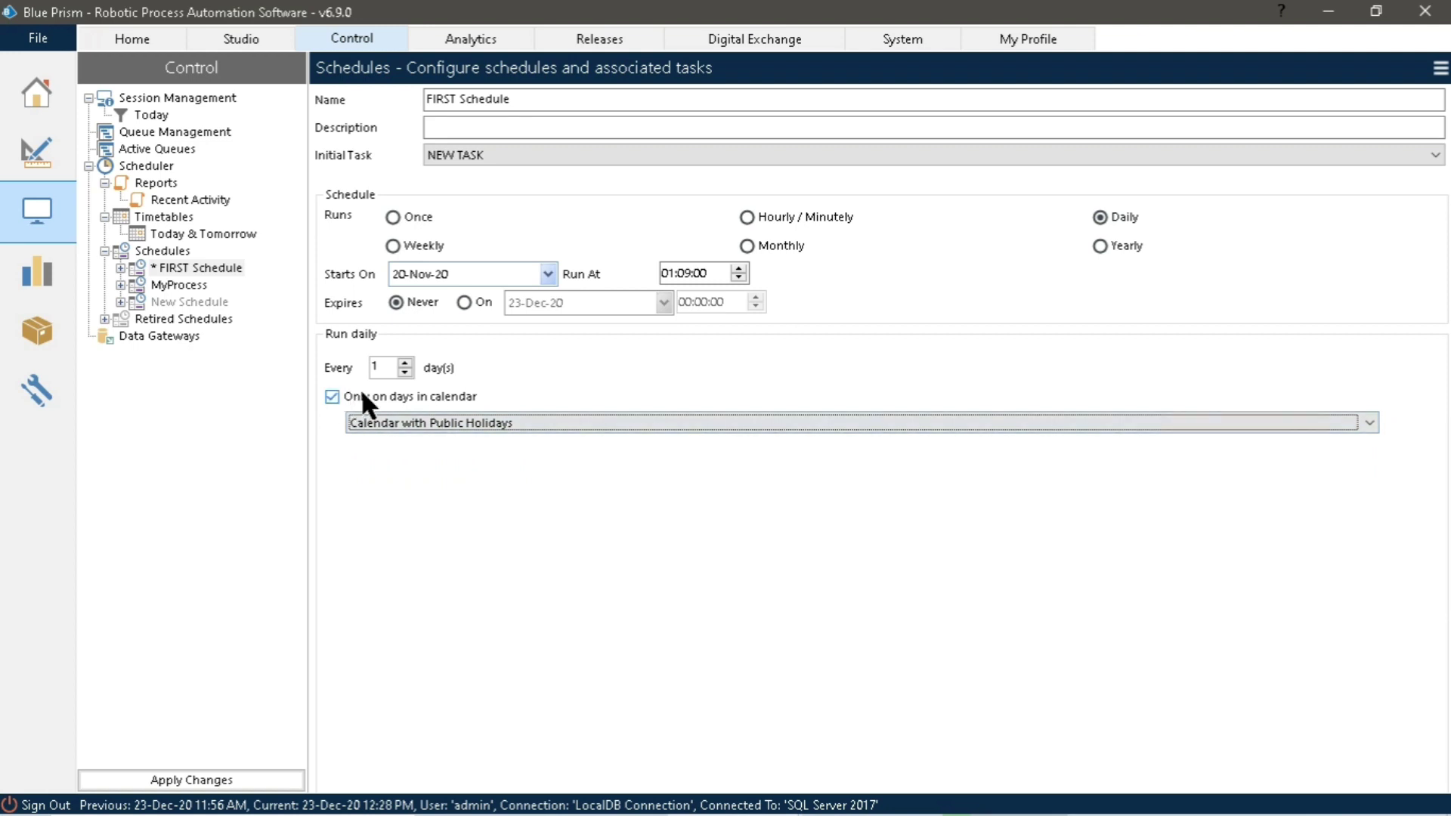
pyautogui.click(331, 394)
pyautogui.click(331, 395)
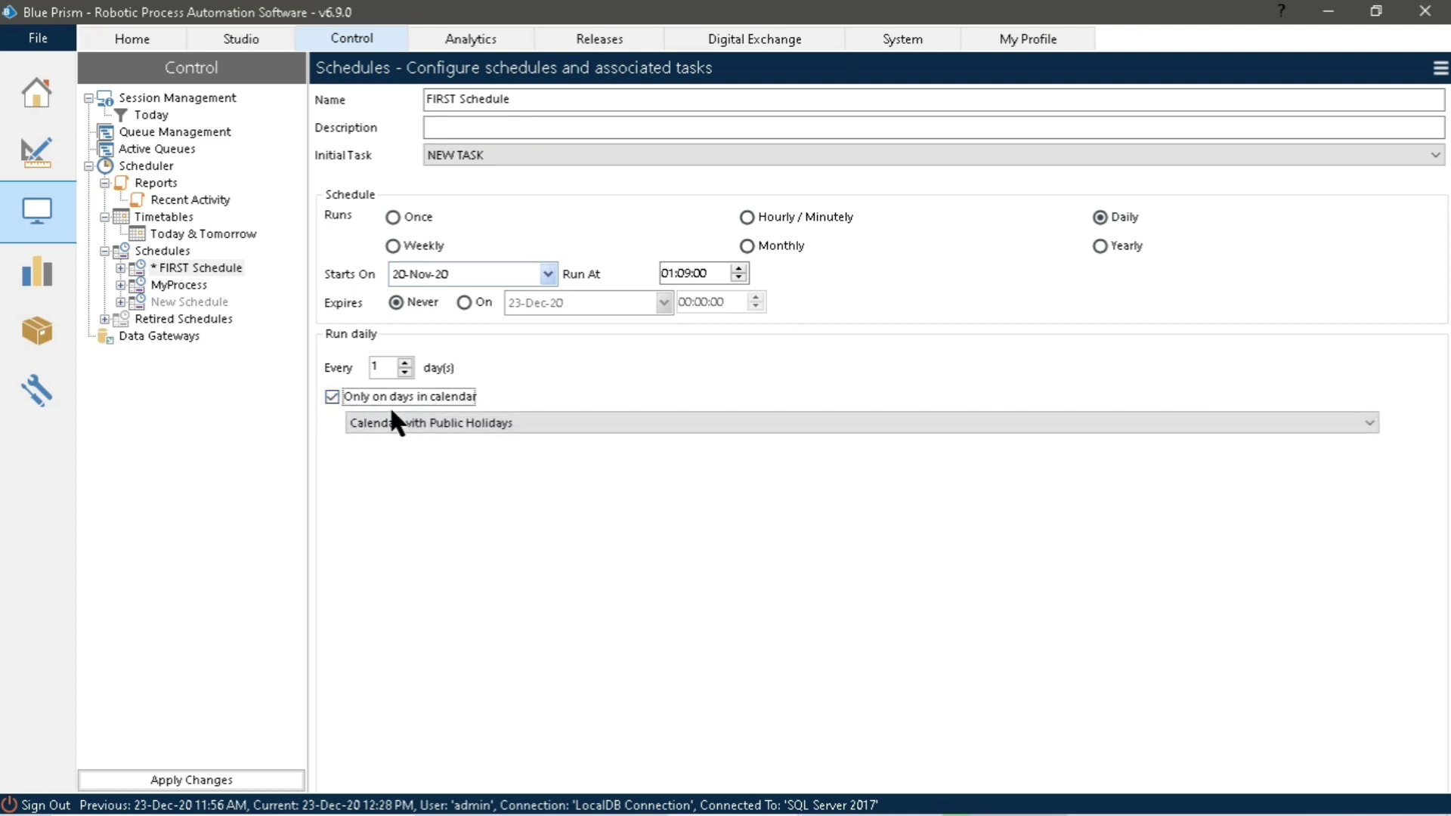